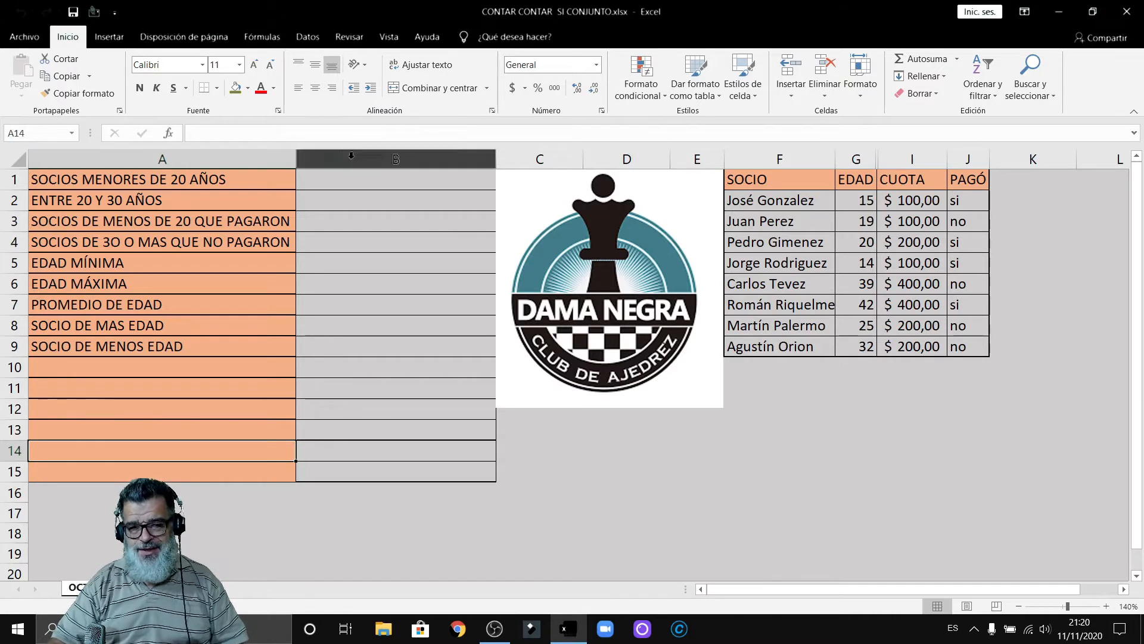
Enter a formula in B1 that counts the ages in column G below 20: =contar.si(G:G;"<20")
{"action": "left_click", "coordinate": [337, 185]}
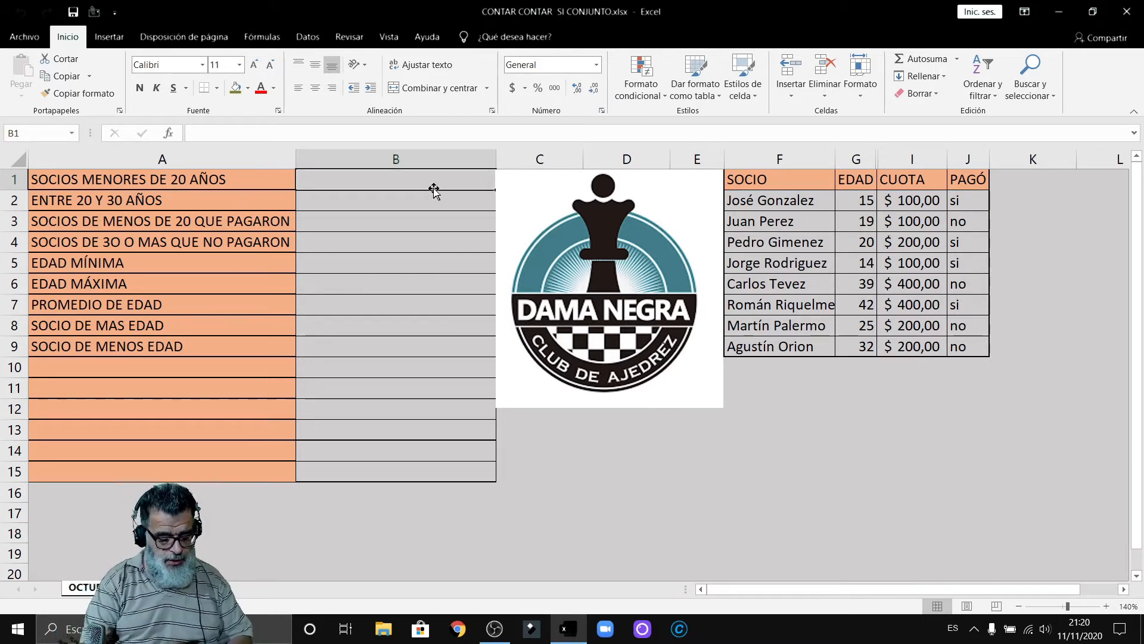
{"action": "type", "text": "="}
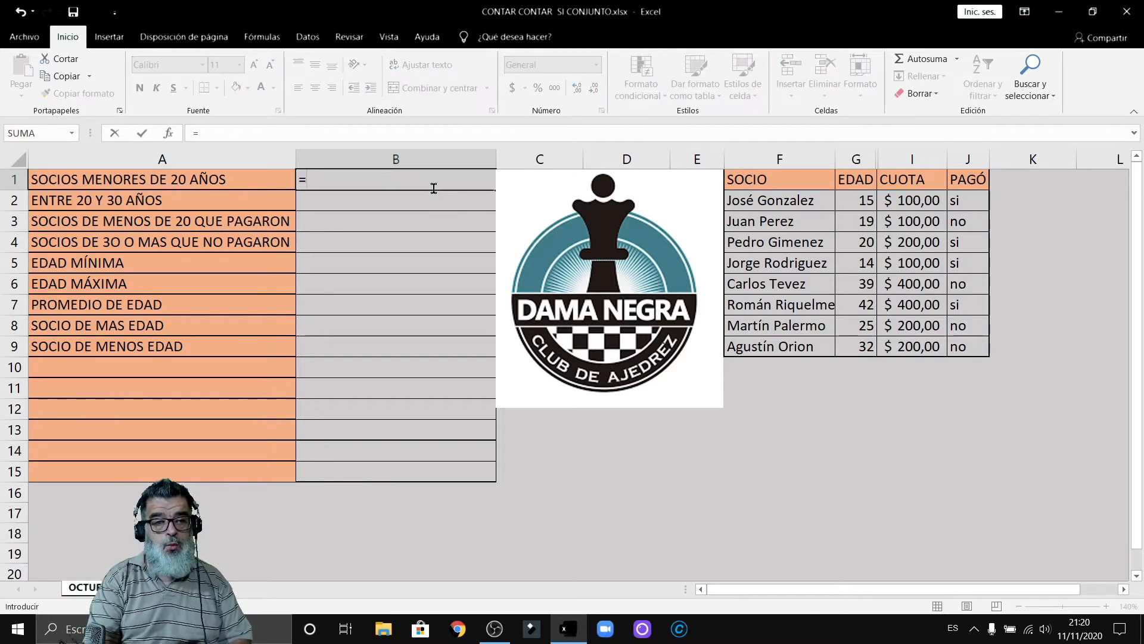
{"action": "type", "text": "contar."}
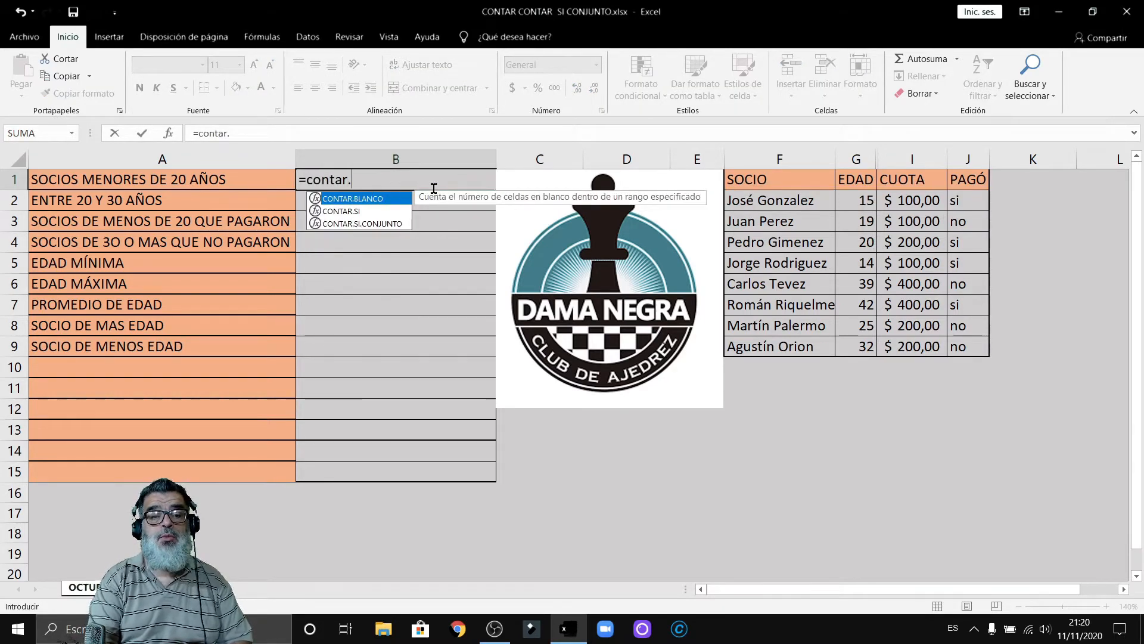
{"action": "type", "text": "si("}
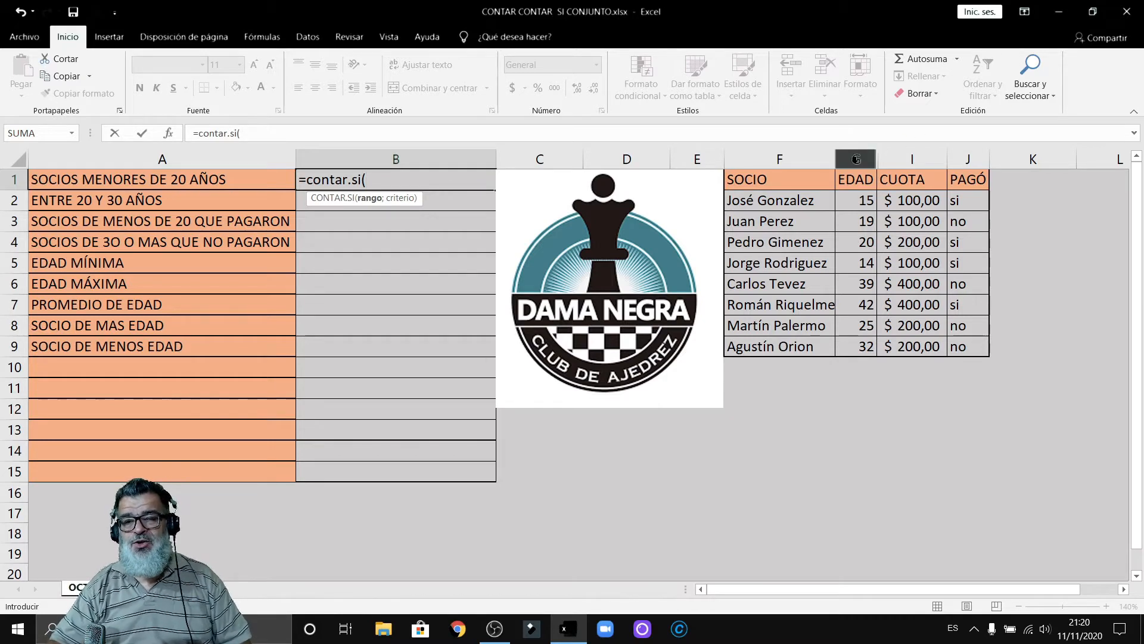
{"action": "left_click", "coordinate": [857, 159]}
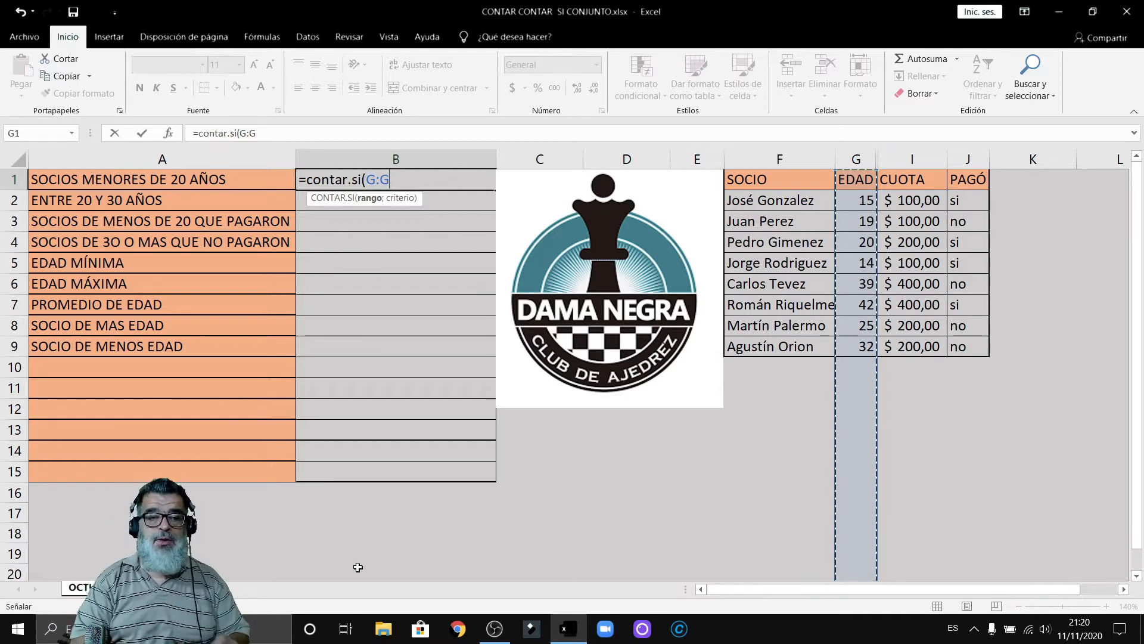
{"action": "type", "text": ";"}
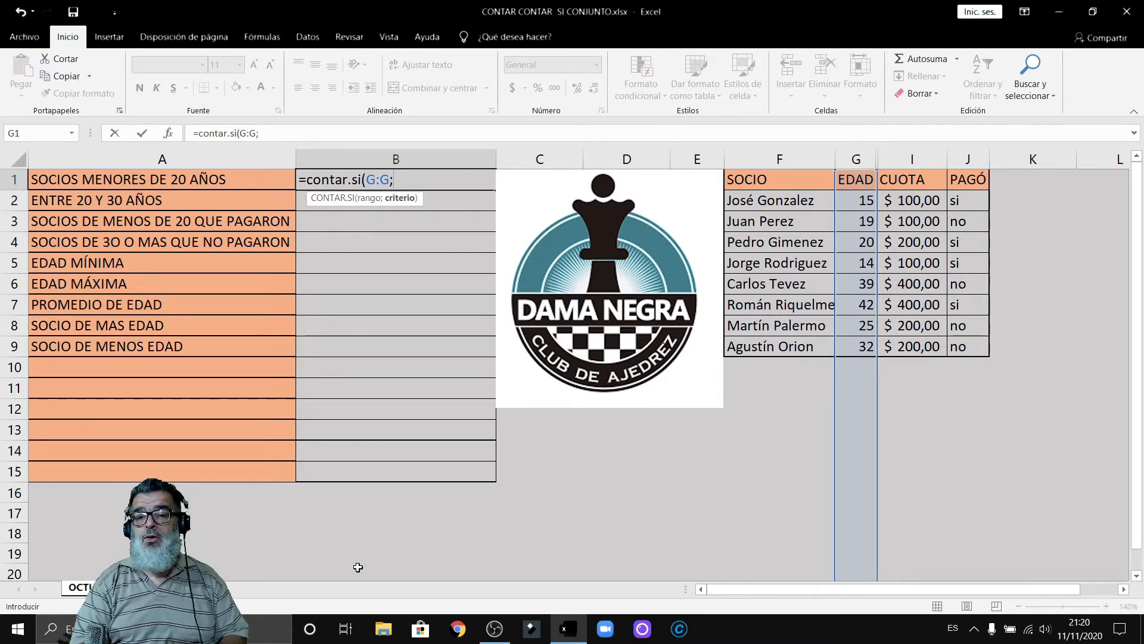
{"action": "type", "text": "\""}
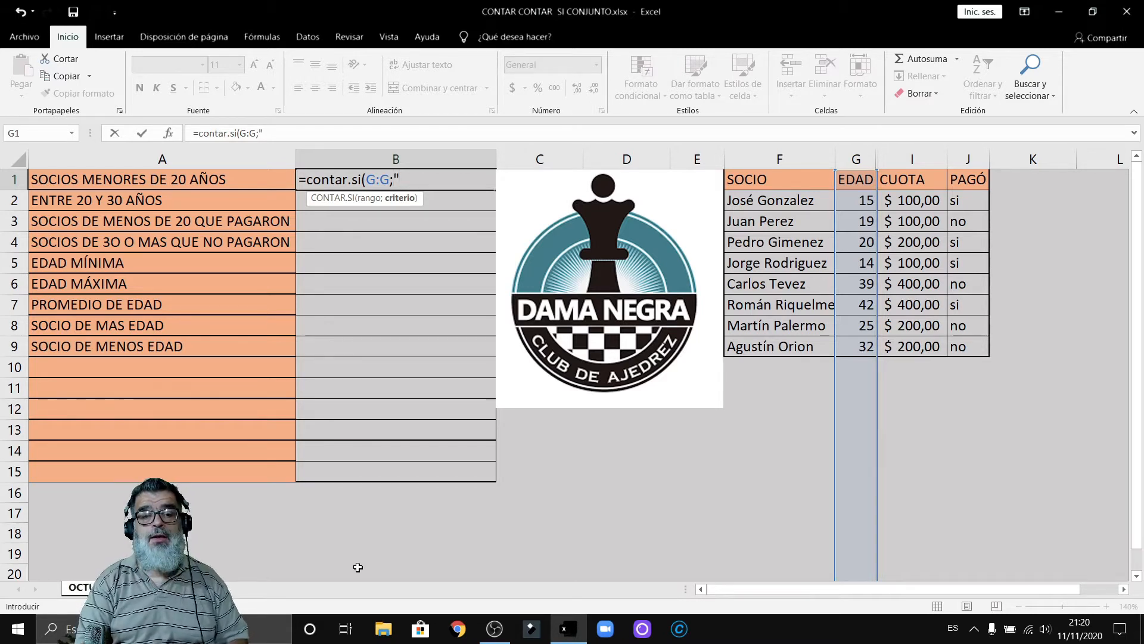
{"action": "type", "text": "<"}
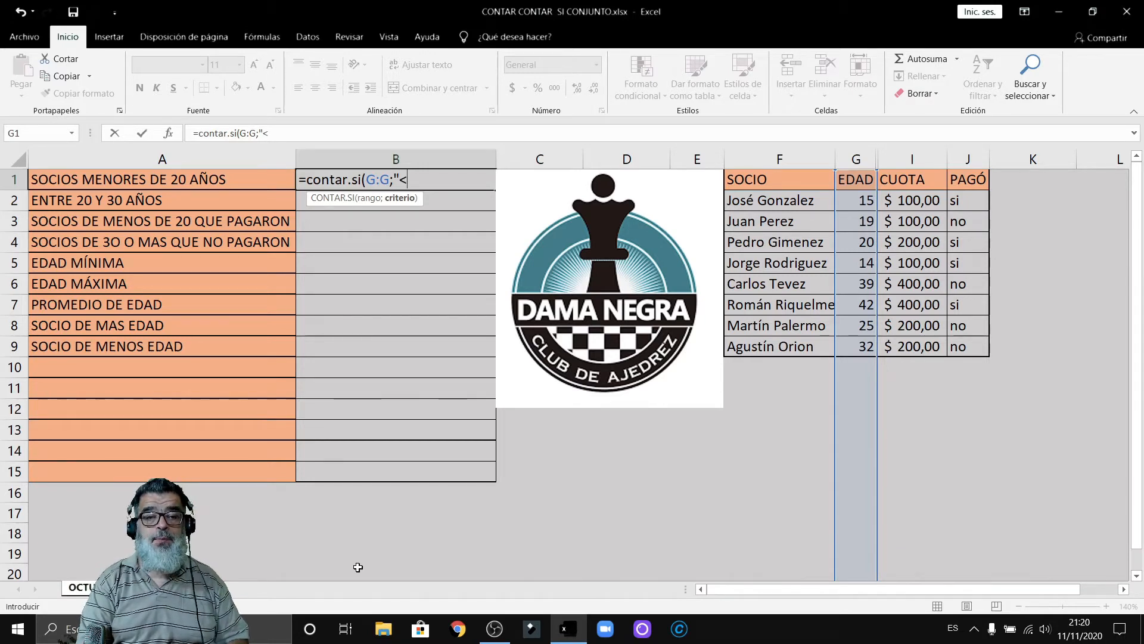
{"action": "type", "text": "20"}
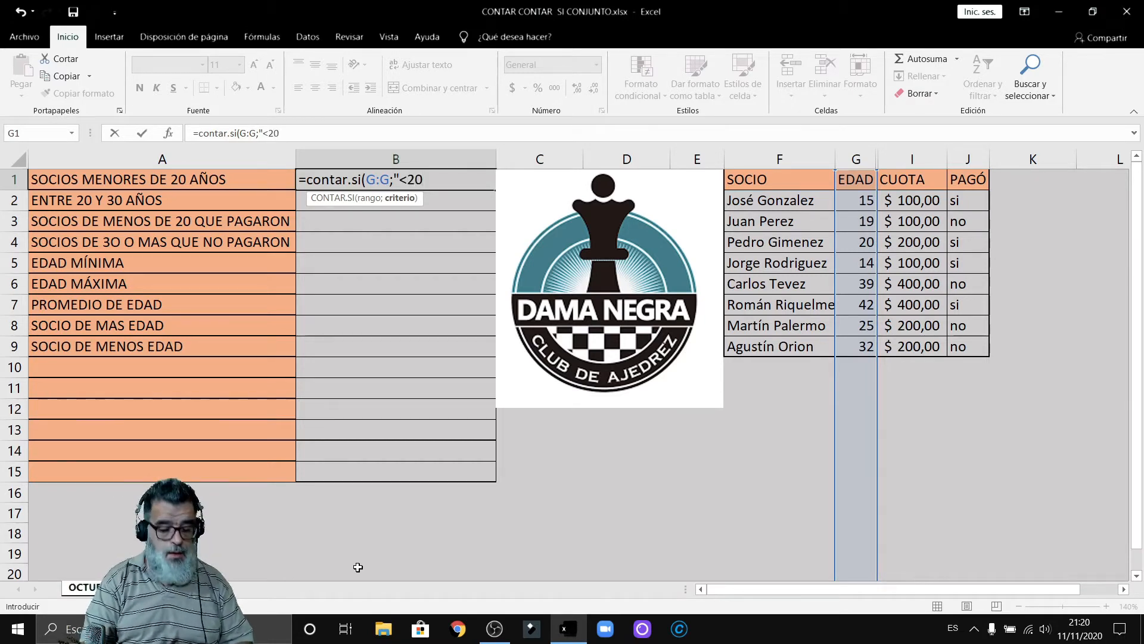
{"action": "type", "text": "\""}
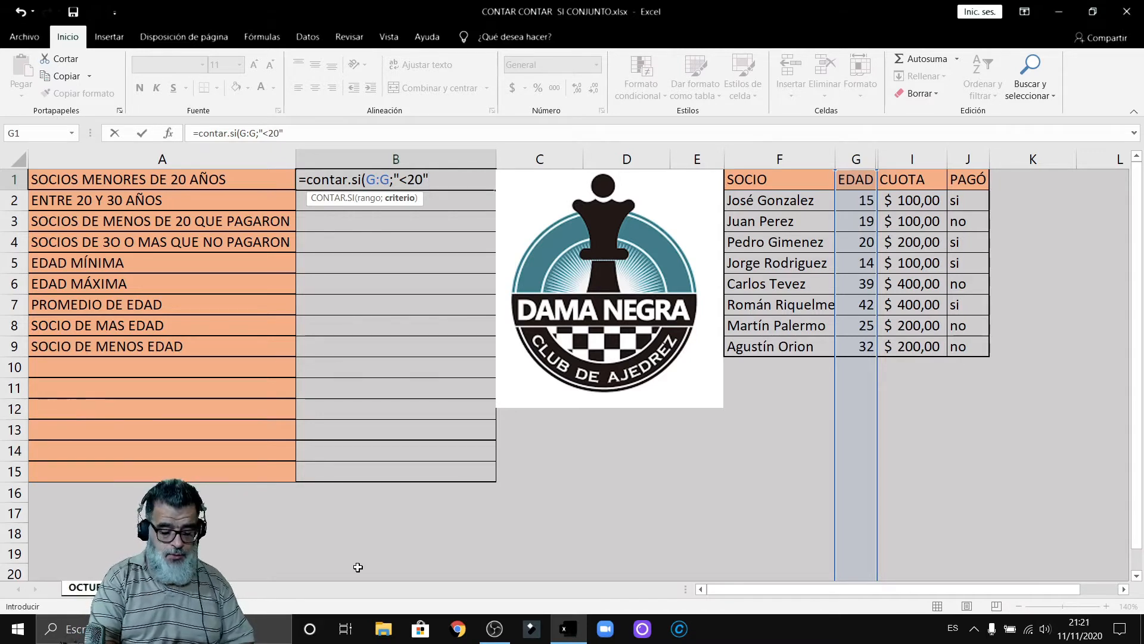
{"action": "type", "text": ")"}
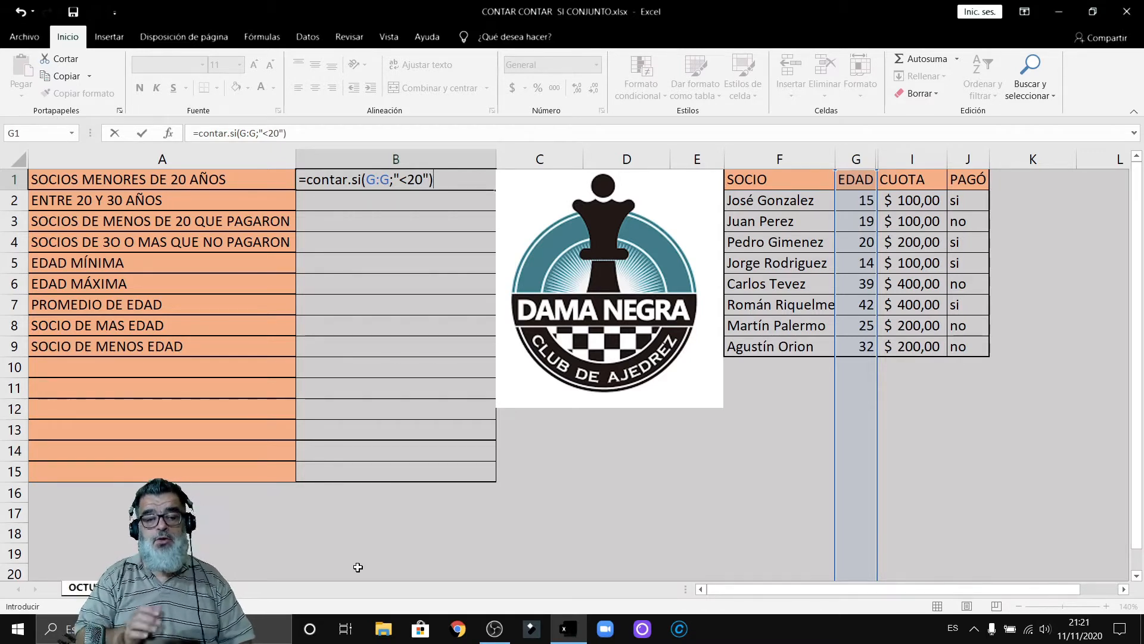
{"action": "key", "text": "Return"}
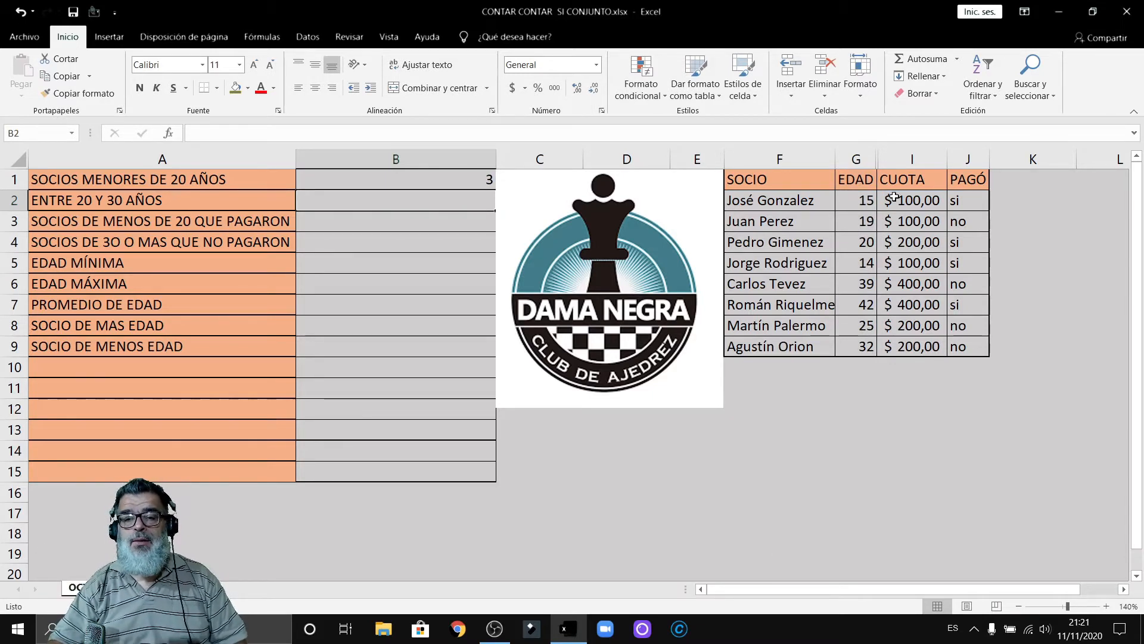
Check the individual ages under 20 in the EDAD column against the count in B1
{"action": "left_click", "coordinate": [871, 200]}
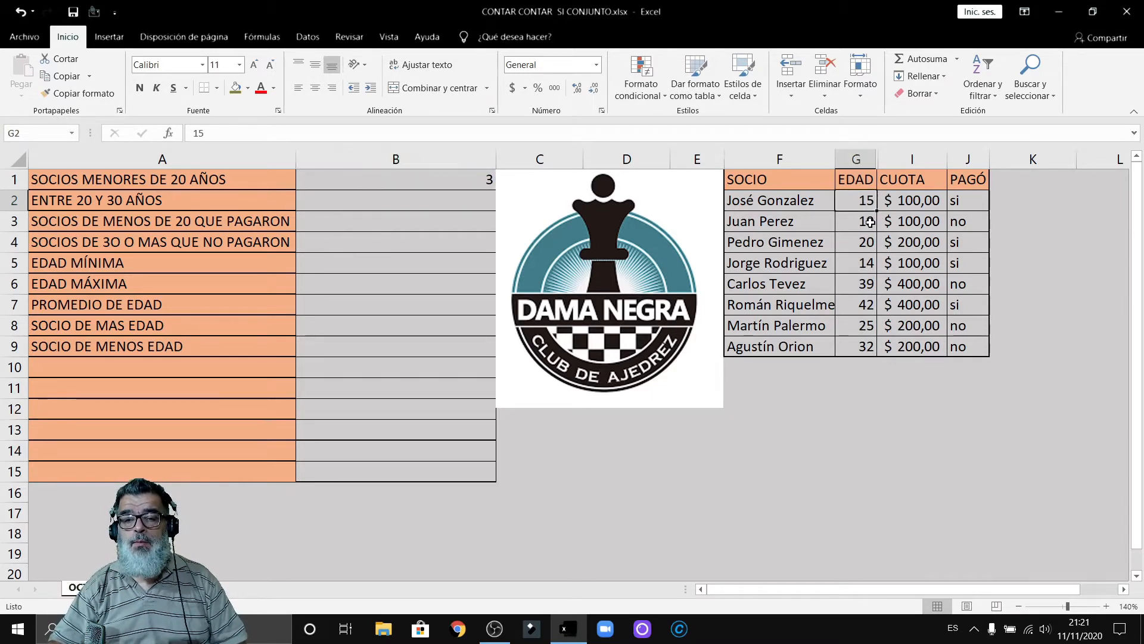
{"action": "left_click", "coordinate": [867, 222]}
{"action": "left_click", "coordinate": [861, 268]}
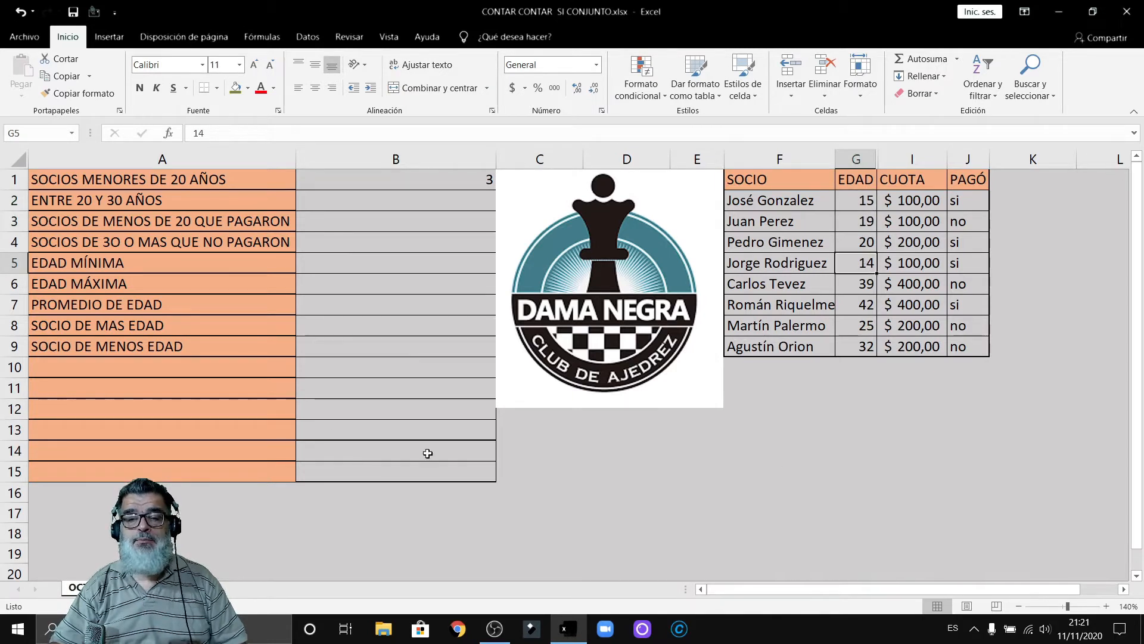
Write a formula in B2 that counts the ages in column G up to 30: =contar.si(G:G;"<=30")
{"action": "left_click", "coordinate": [316, 200]}
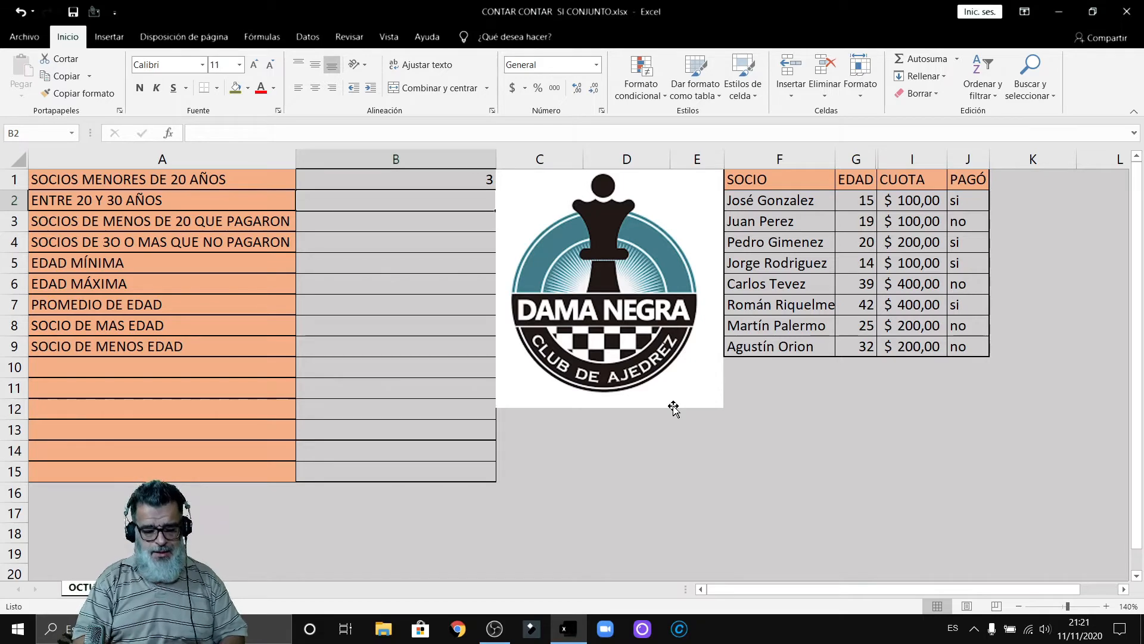
{"action": "type", "text": "="}
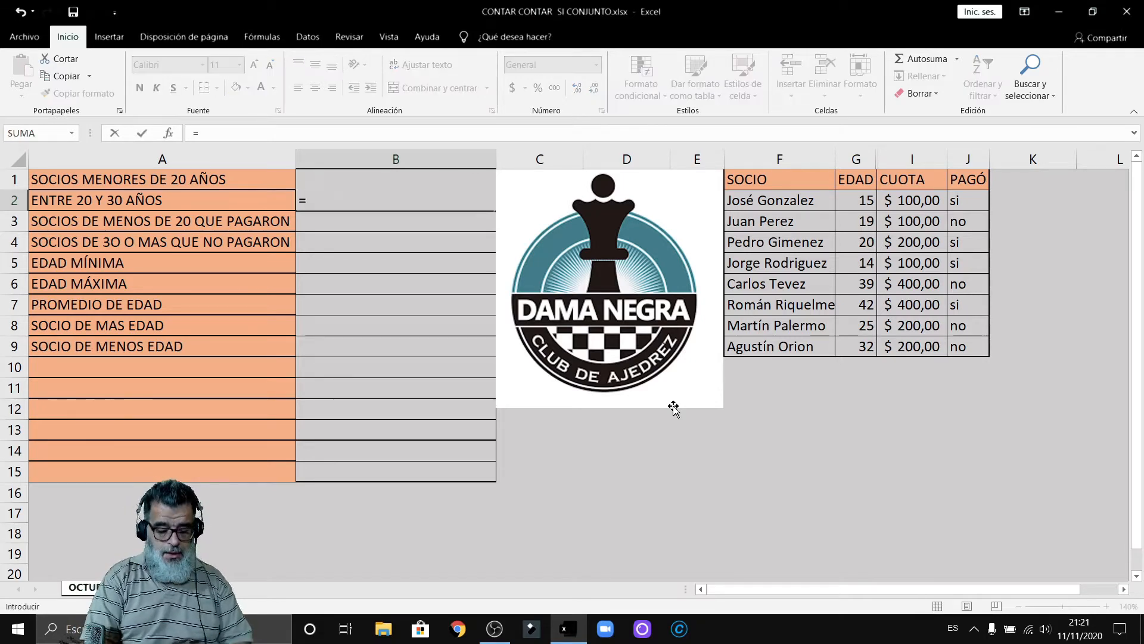
{"action": "type", "text": "contar.si"}
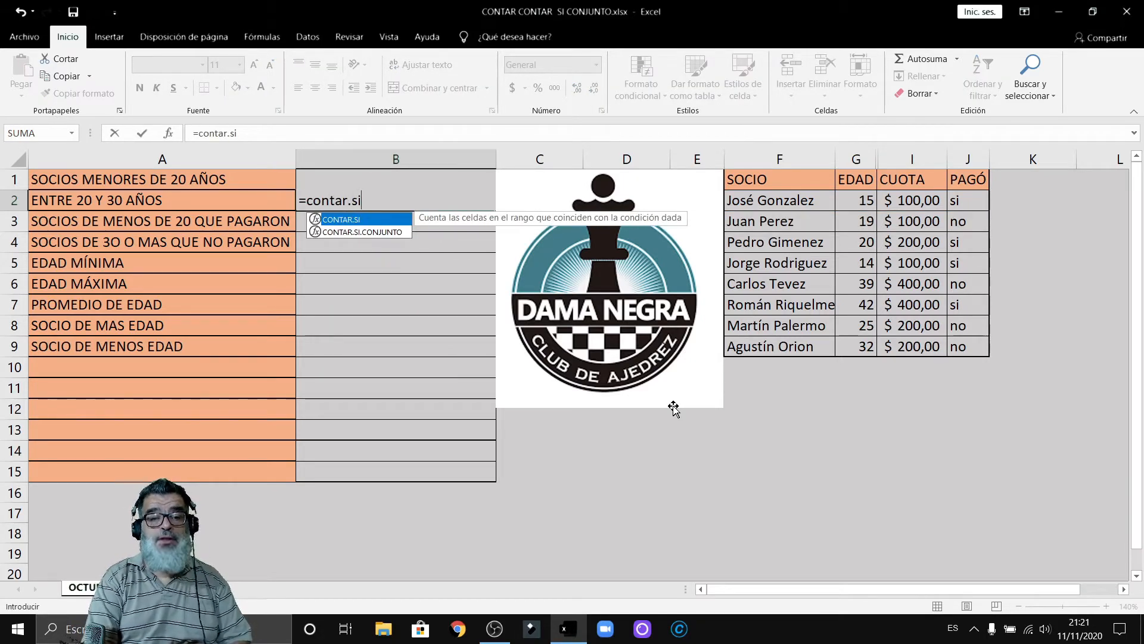
{"action": "type", "text": "("}
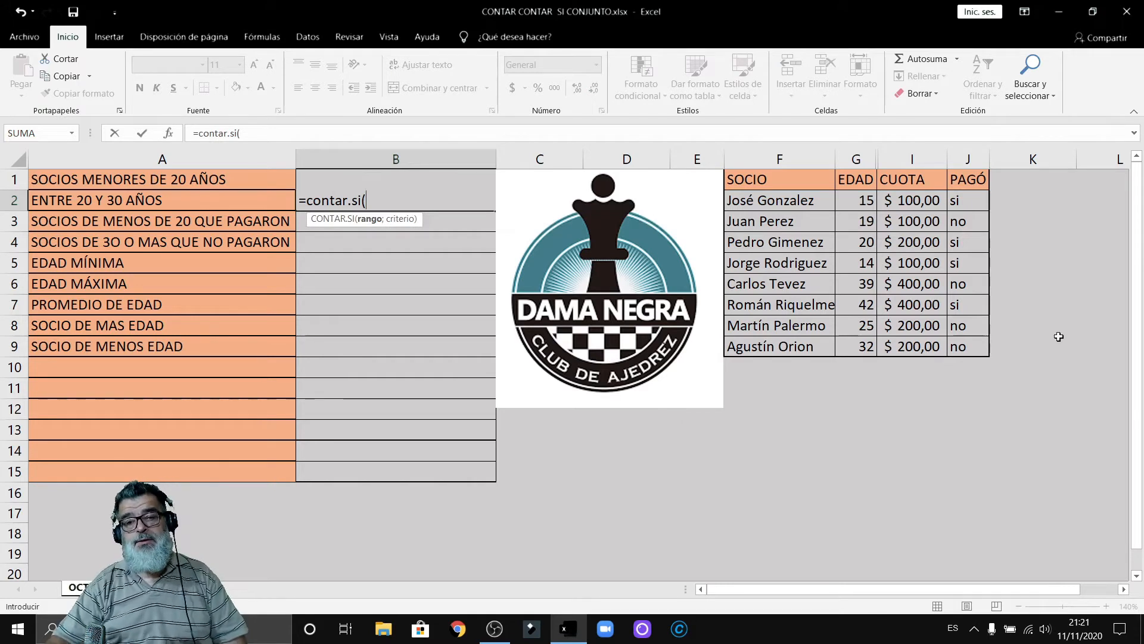
{"action": "left_click", "coordinate": [867, 160]}
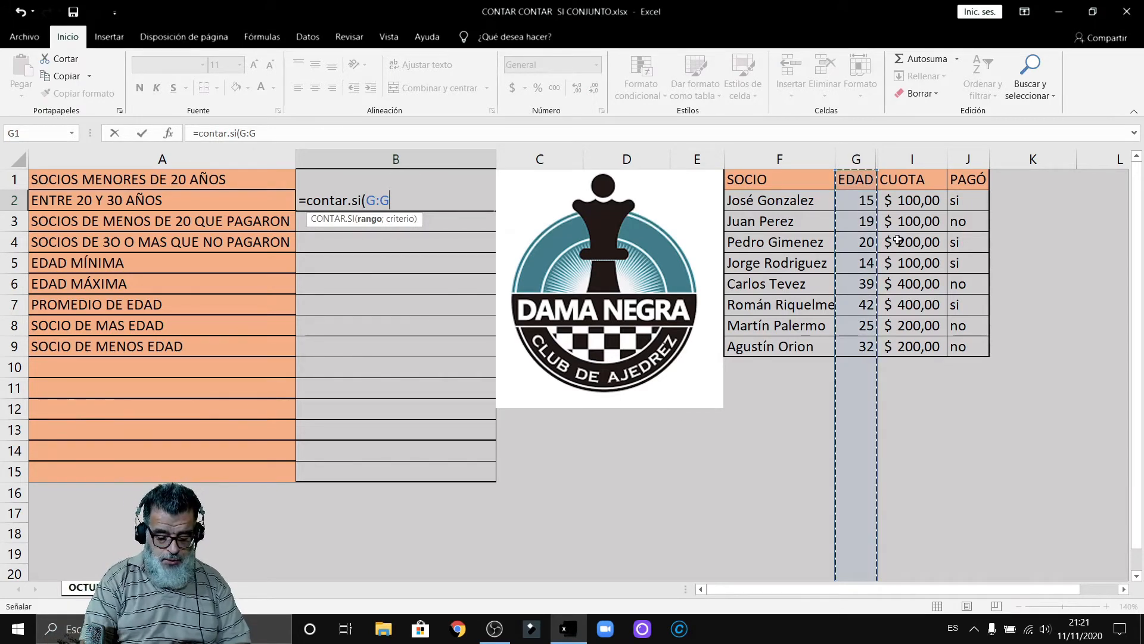
{"action": "type", "text": ";"}
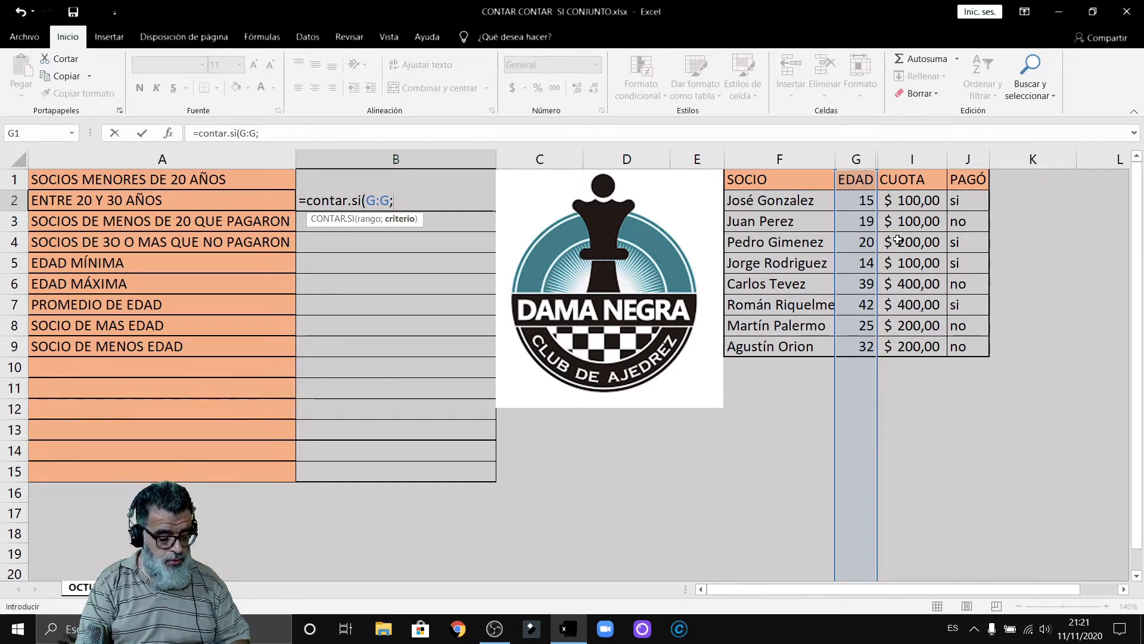
{"action": "type", "text": "<="}
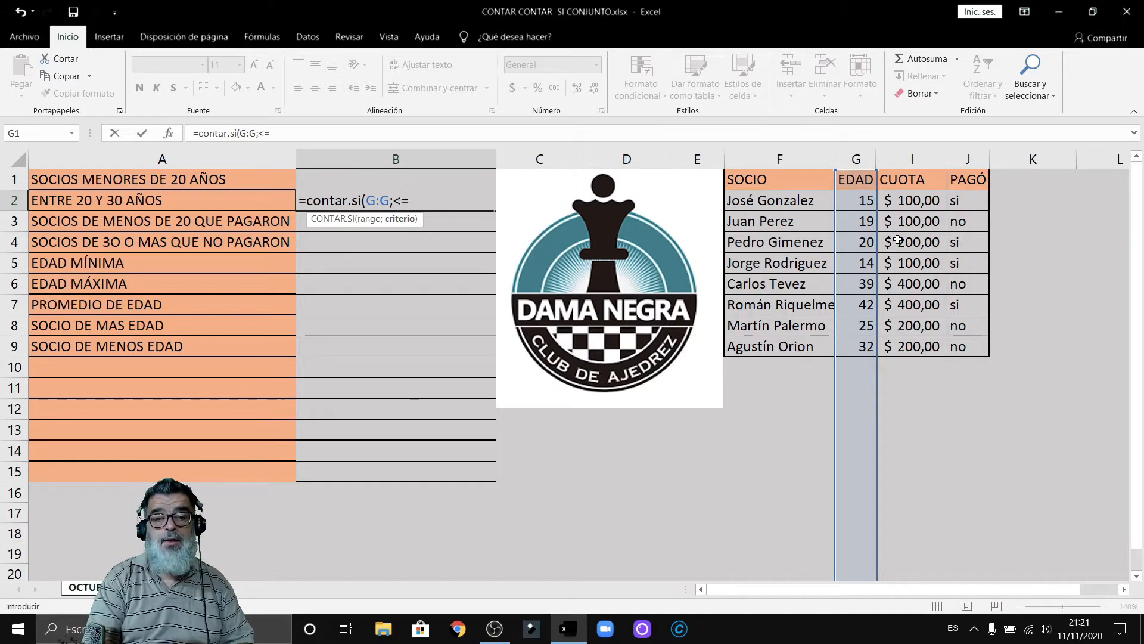
{"action": "key", "text": "Left"}
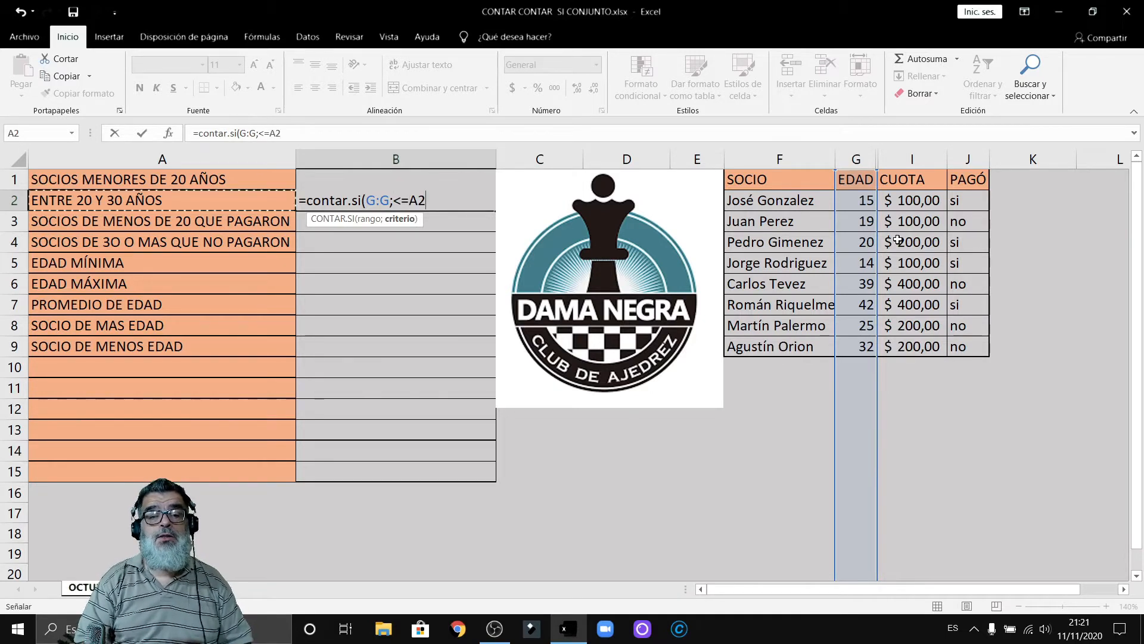
{"action": "key", "text": "BackSpace"}
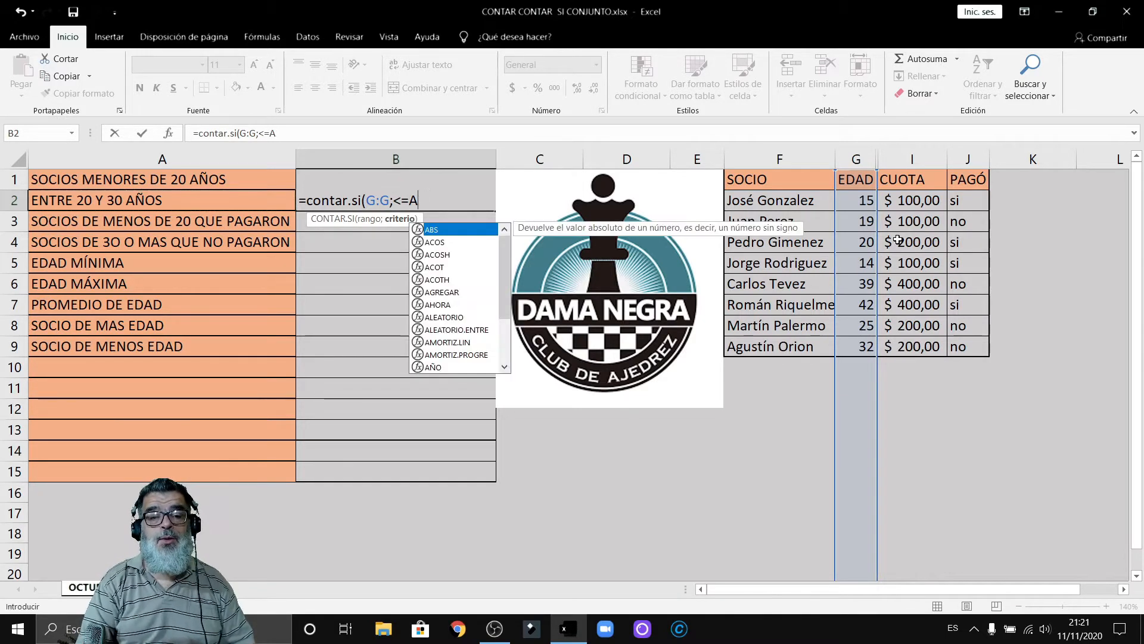
{"action": "key", "text": "BackSpace"}
{"action": "type", "text": "30"}
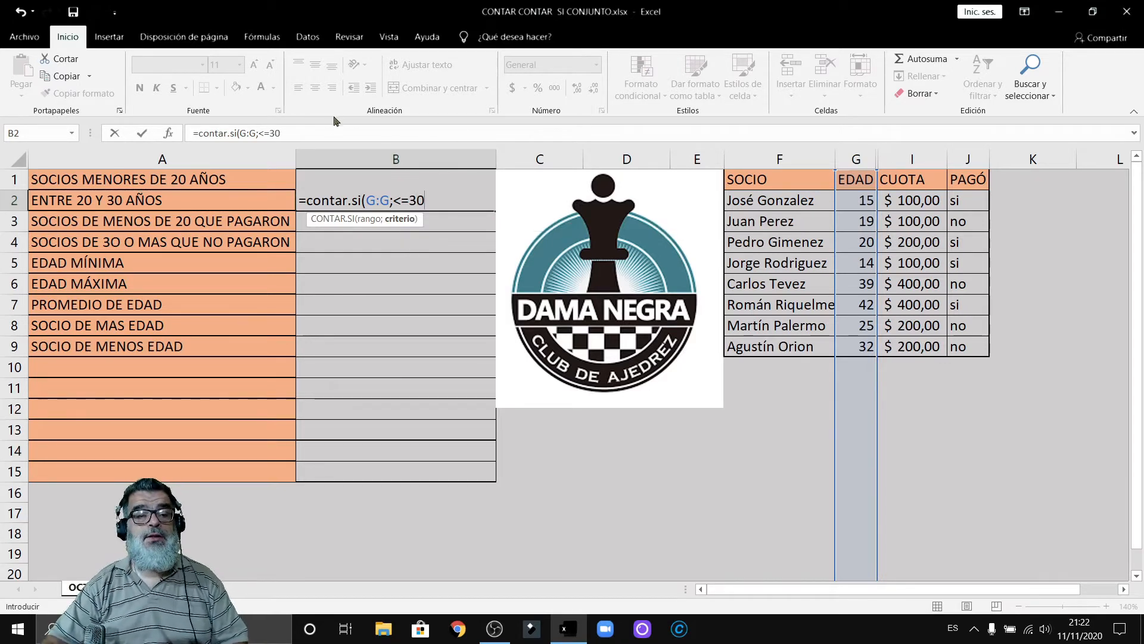
{"action": "left_click", "coordinate": [258, 133]}
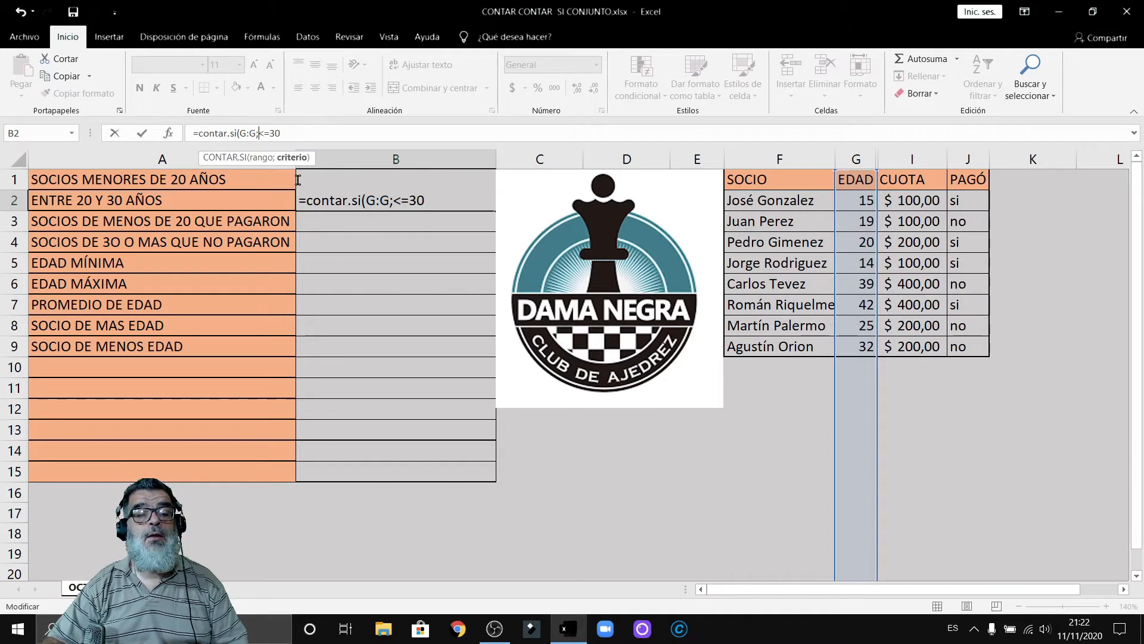
{"action": "type", "text": "\""}
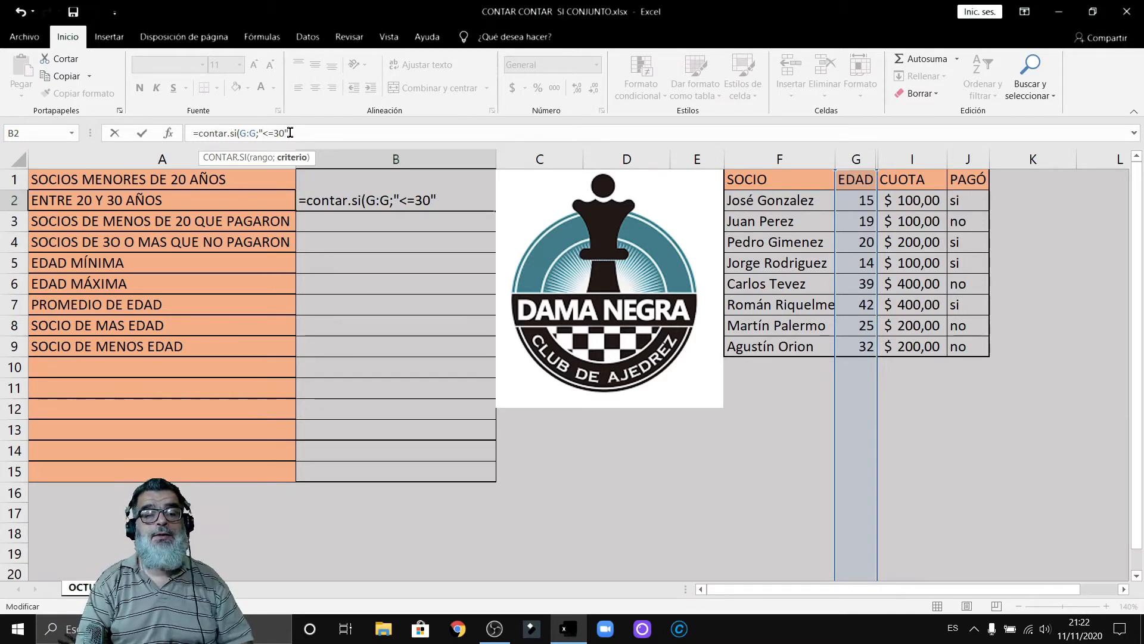
{"action": "type", "text": ")"}
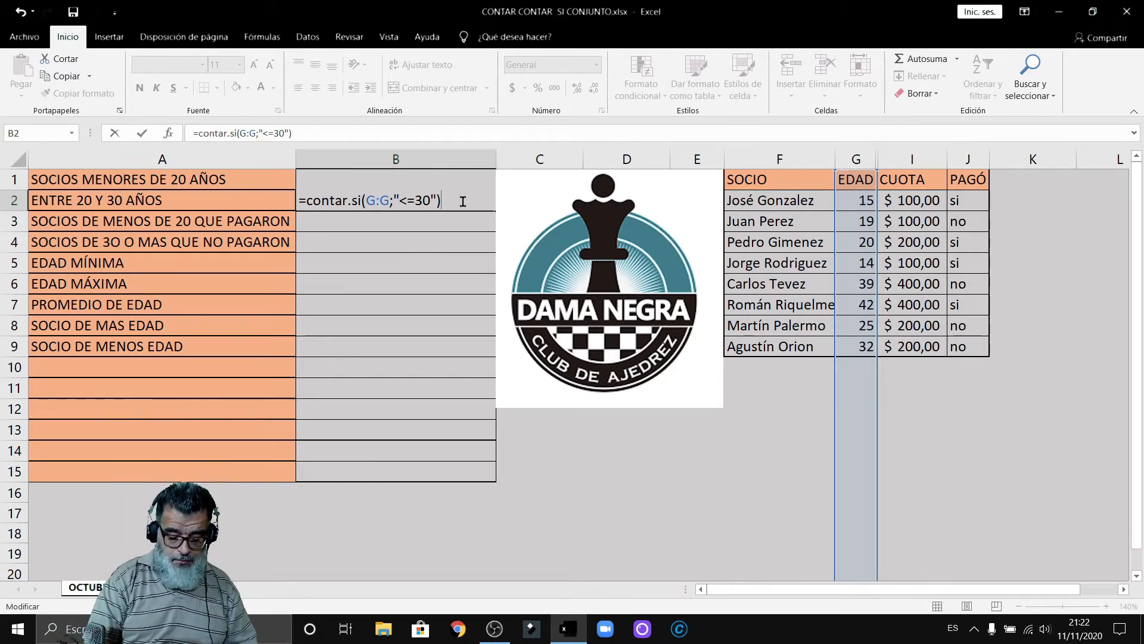
Subtract cell B1 from the count in B2's formula and commit it
{"action": "type", "text": "-"}
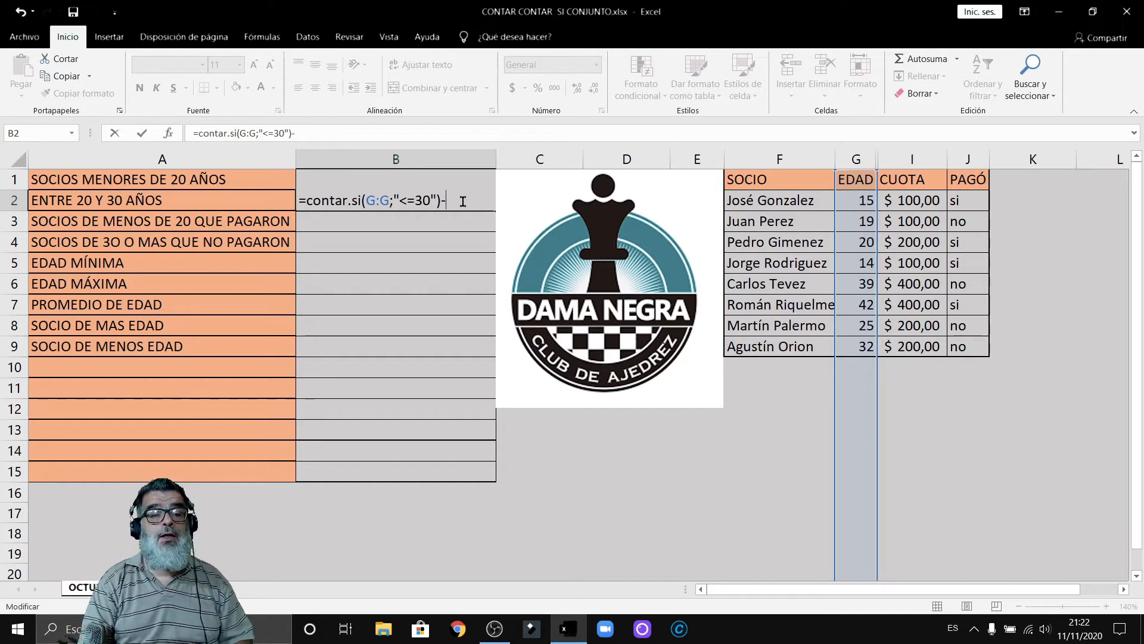
{"action": "type", "text": "b"}
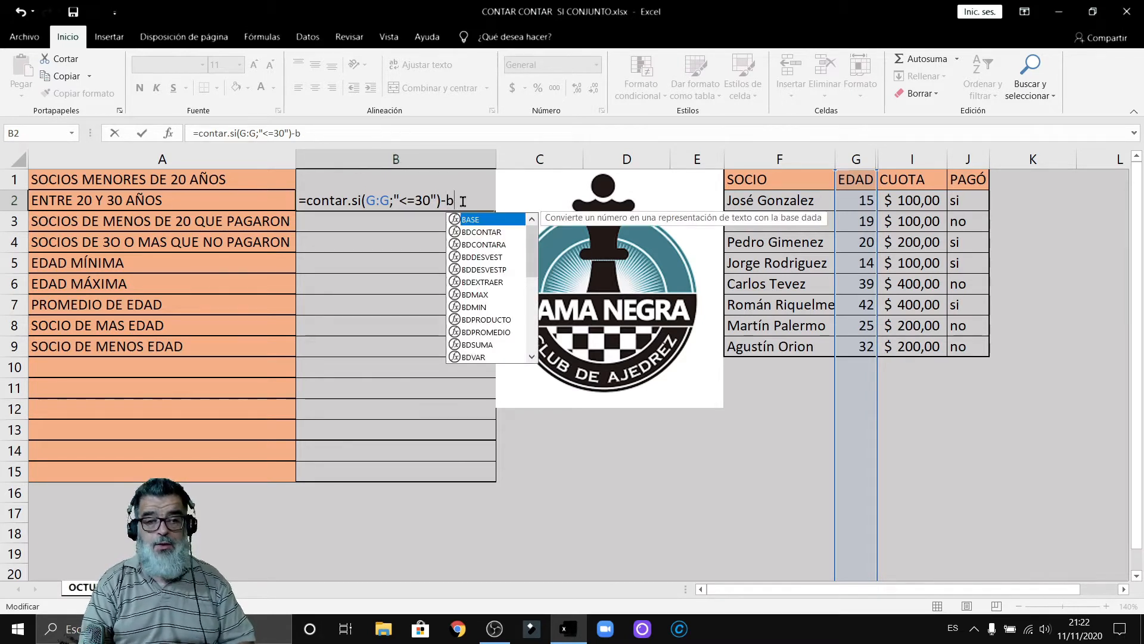
{"action": "type", "text": "1"}
{"action": "key", "text": "BackSpace"}
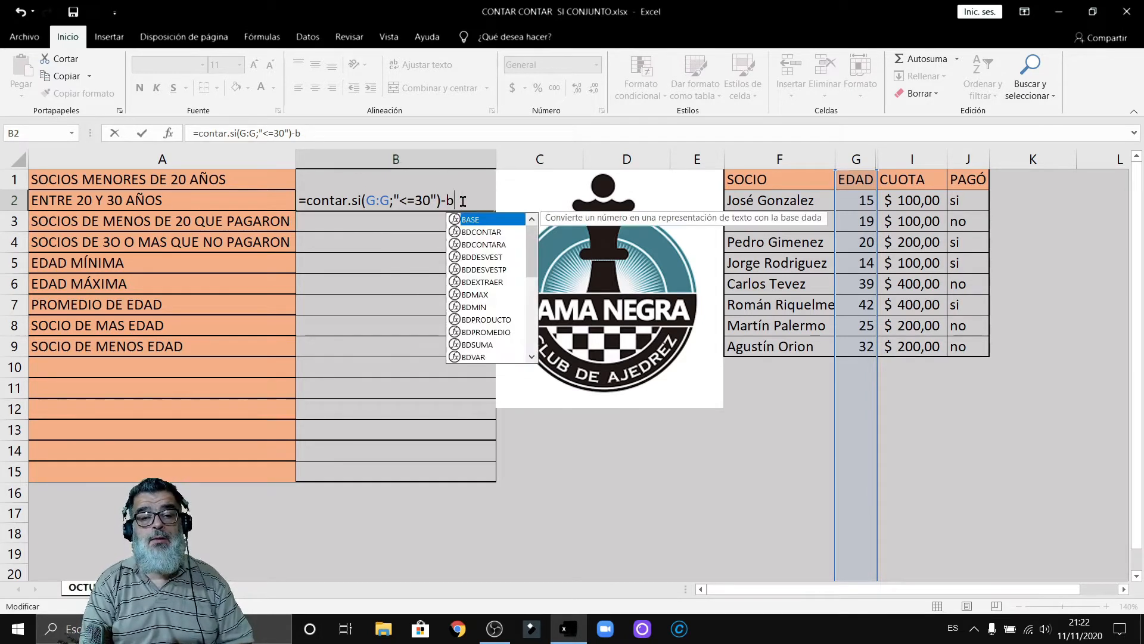
{"action": "type", "text": "1"}
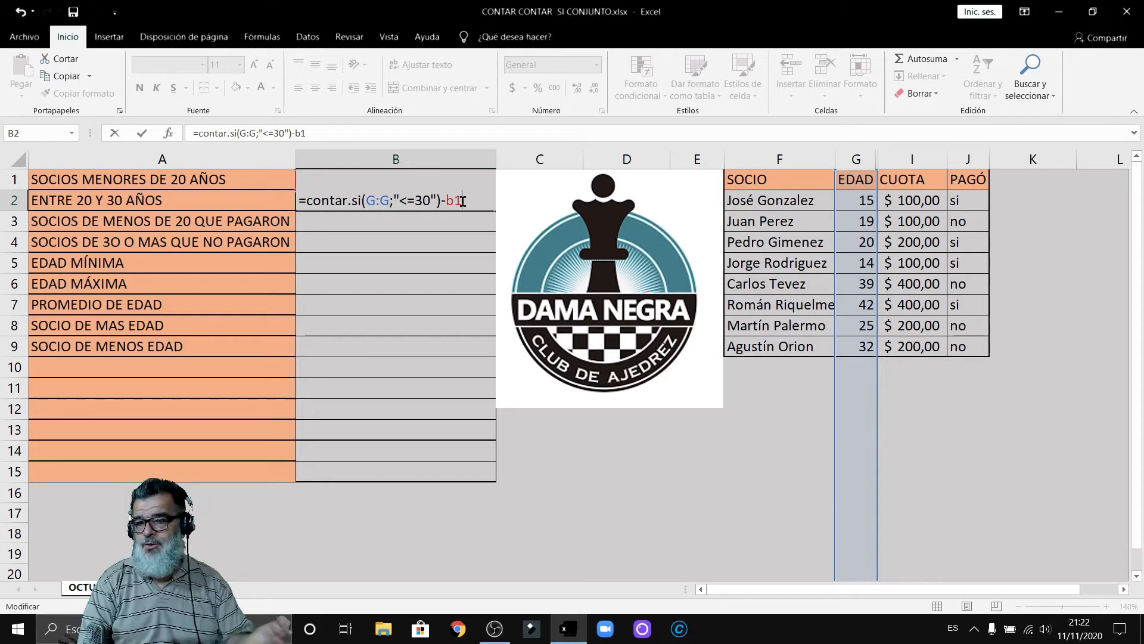
{"action": "key", "text": "Return"}
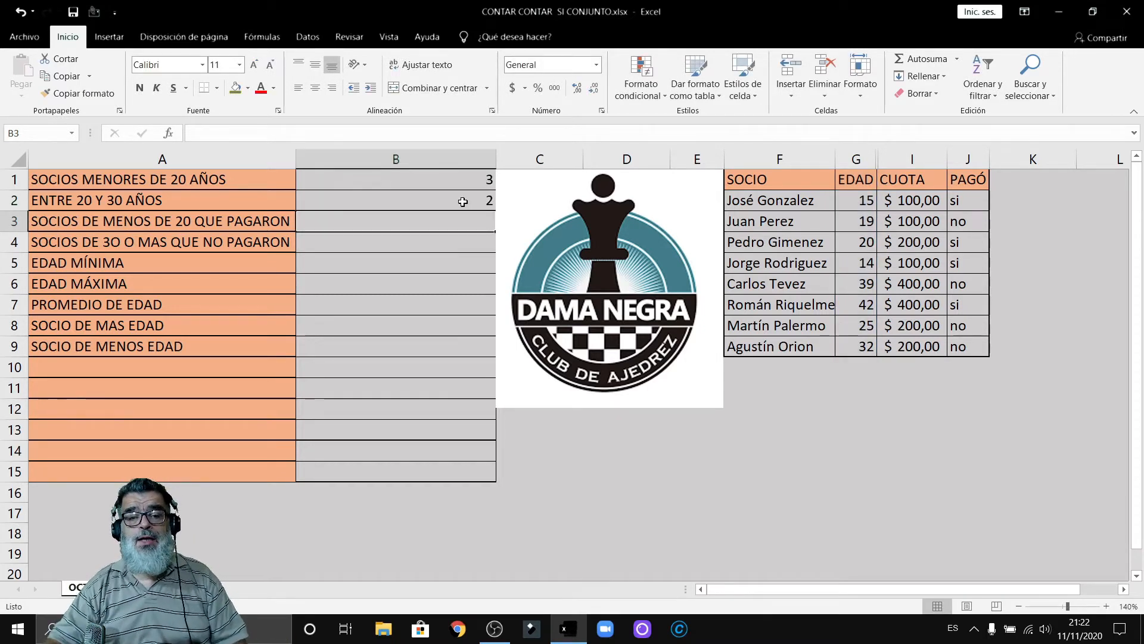
Replace the subtracted B1 reference in B2's formula with a second CONTAR.SI function over column G
{"action": "left_click", "coordinate": [463, 202]}
{"action": "double_click", "coordinate": [463, 202]}
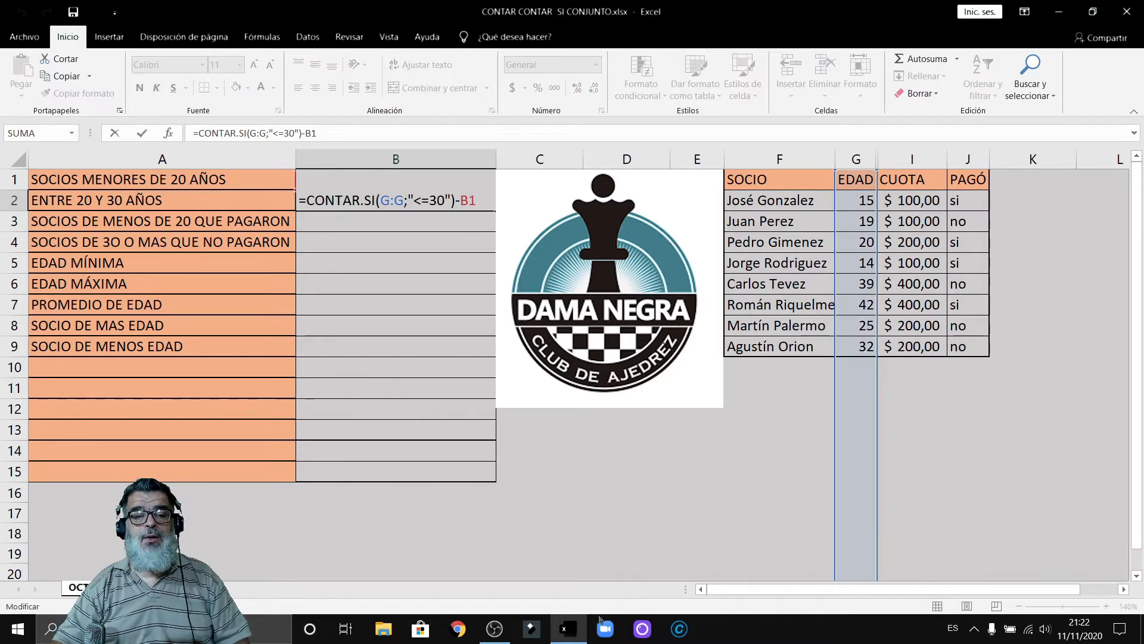
{"action": "left_click", "coordinate": [483, 197]}
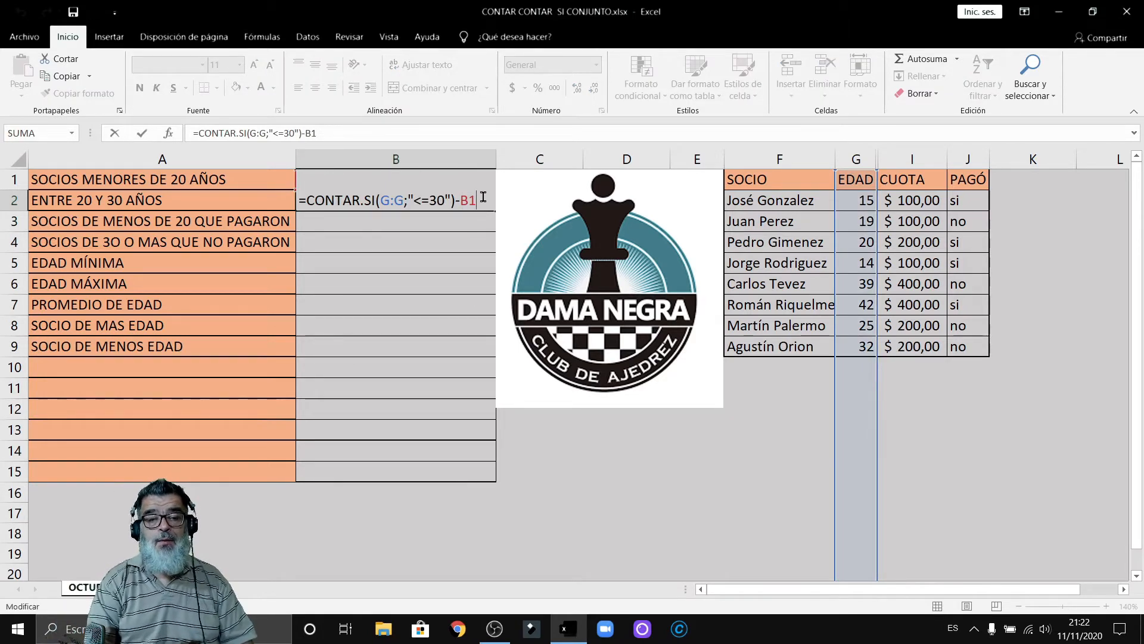
{"action": "key", "text": "BackSpace"}
{"action": "key", "text": "BackSpace"}
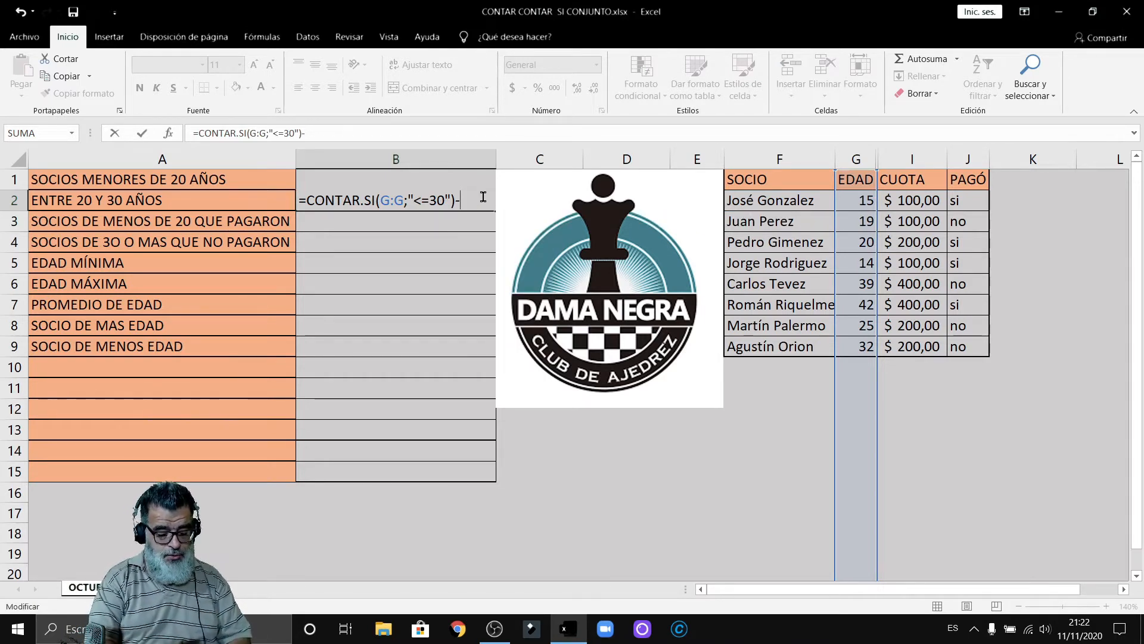
{"action": "type", "text": "contar"}
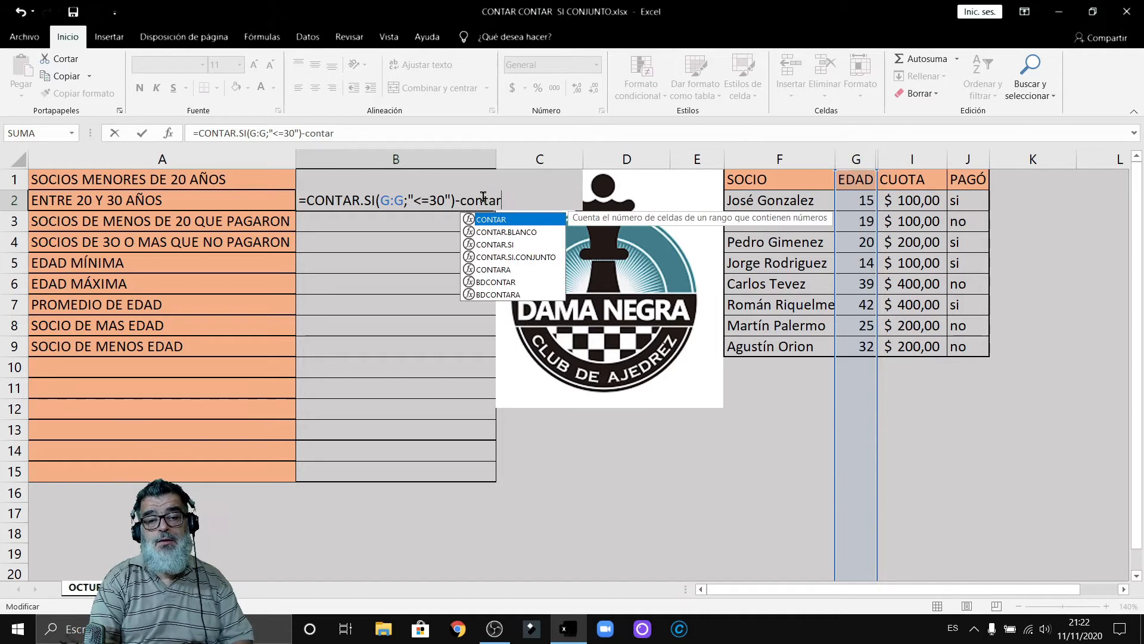
{"action": "type", "text": ".si"}
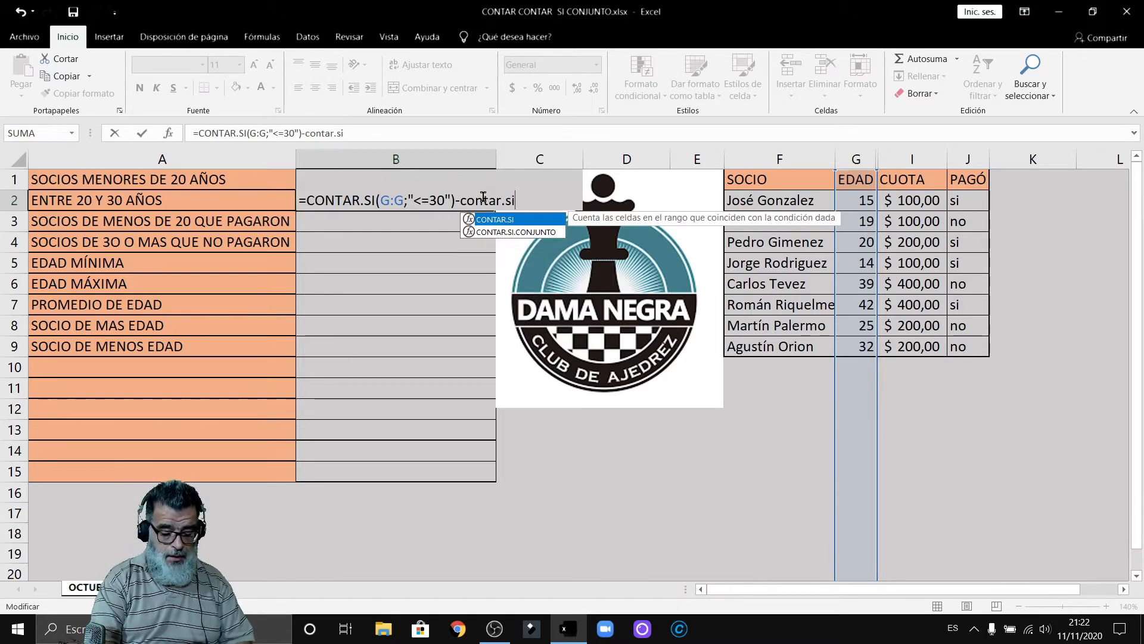
{"action": "type", "text": "("}
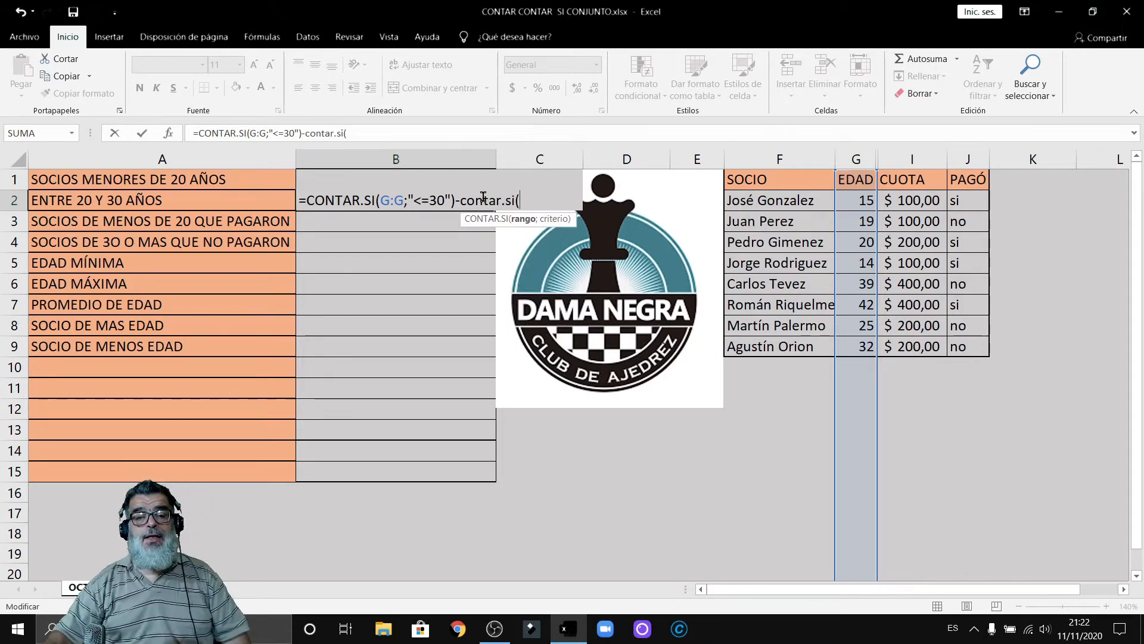
{"action": "left_click", "coordinate": [847, 160]}
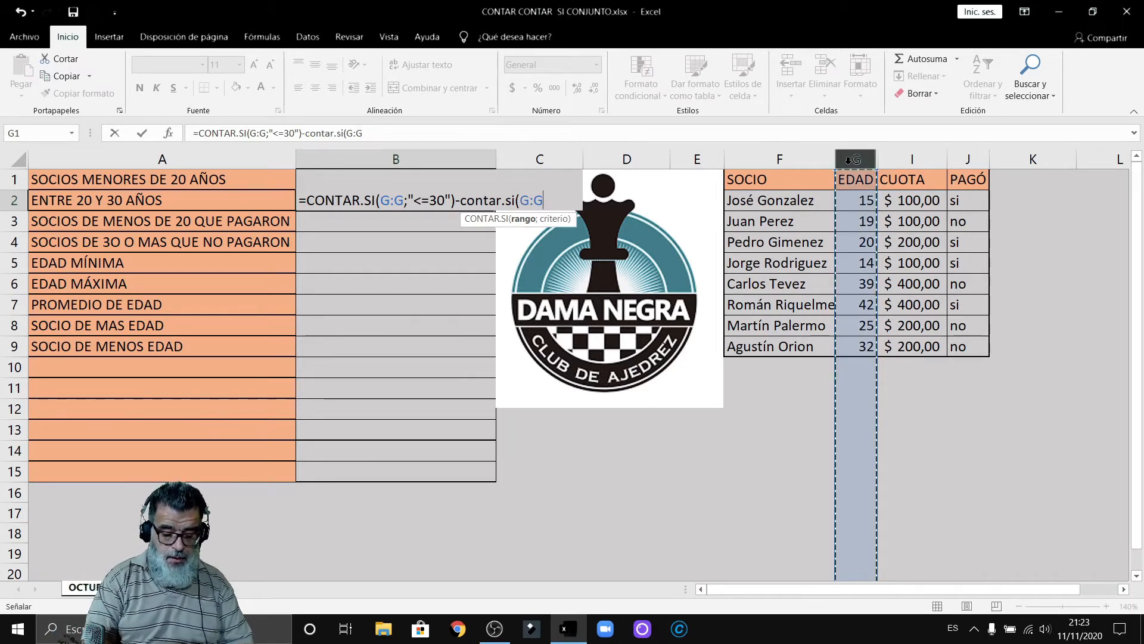
Give the subtracted CONTAR.SI in B2 the criterion "<20" and commit the formula
{"action": "type", "text": ";"}
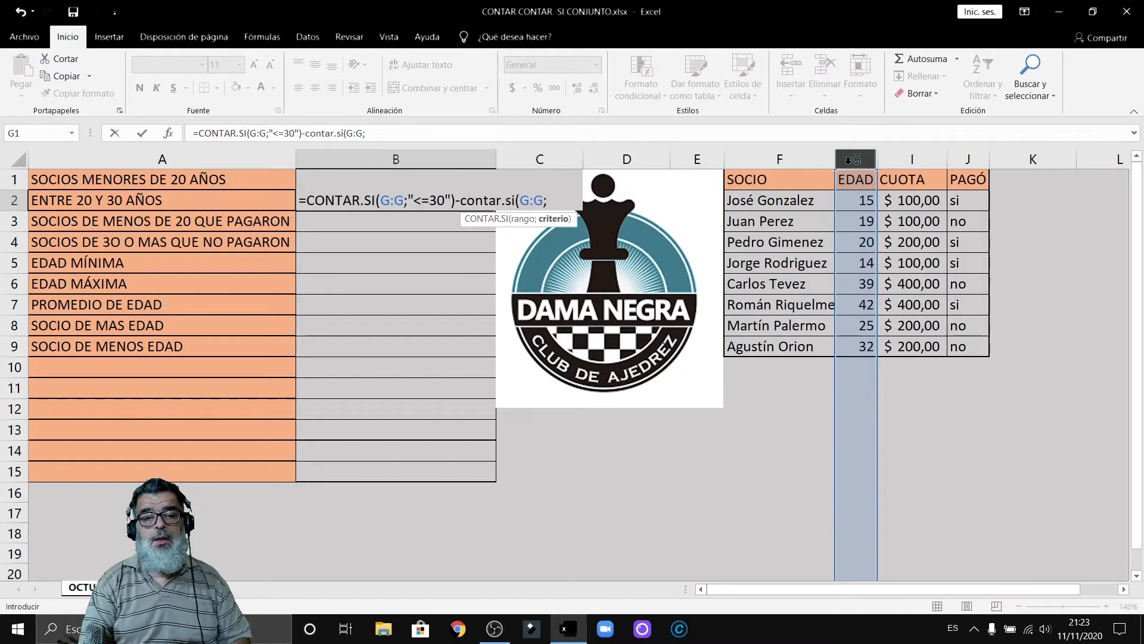
{"action": "type", "text": "<"}
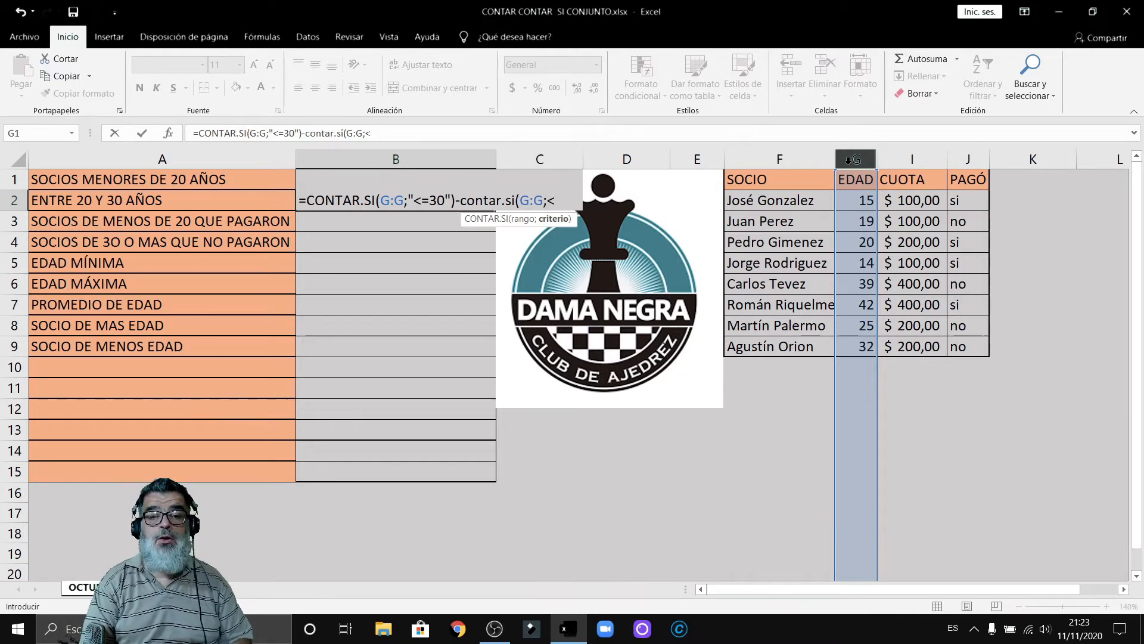
{"action": "key", "text": "BackSpace"}
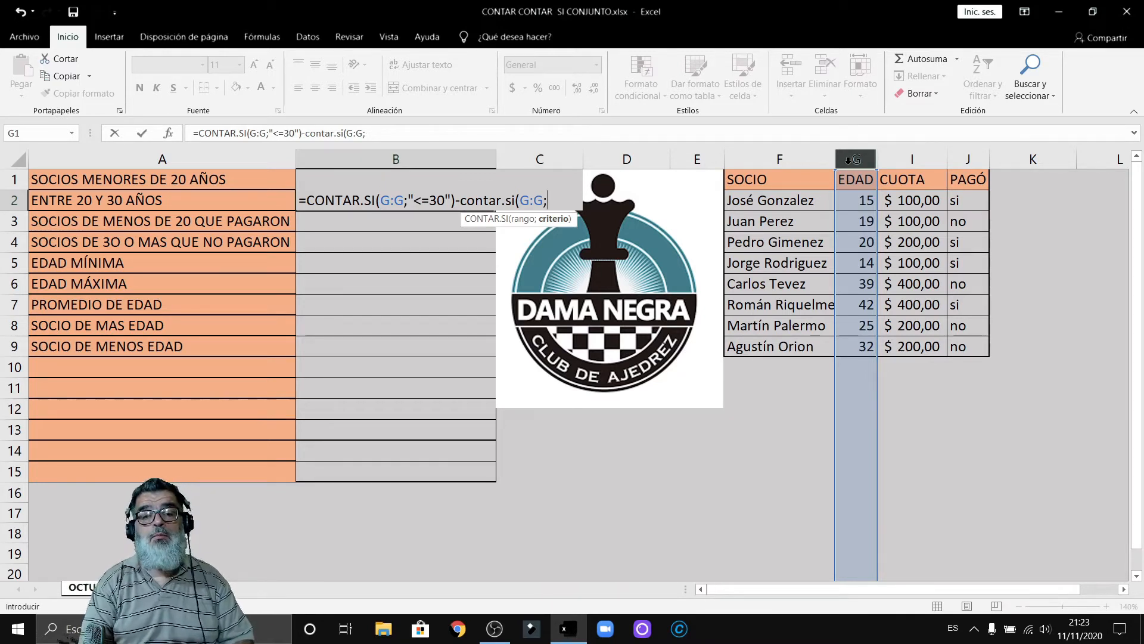
{"action": "type", "text": "\""}
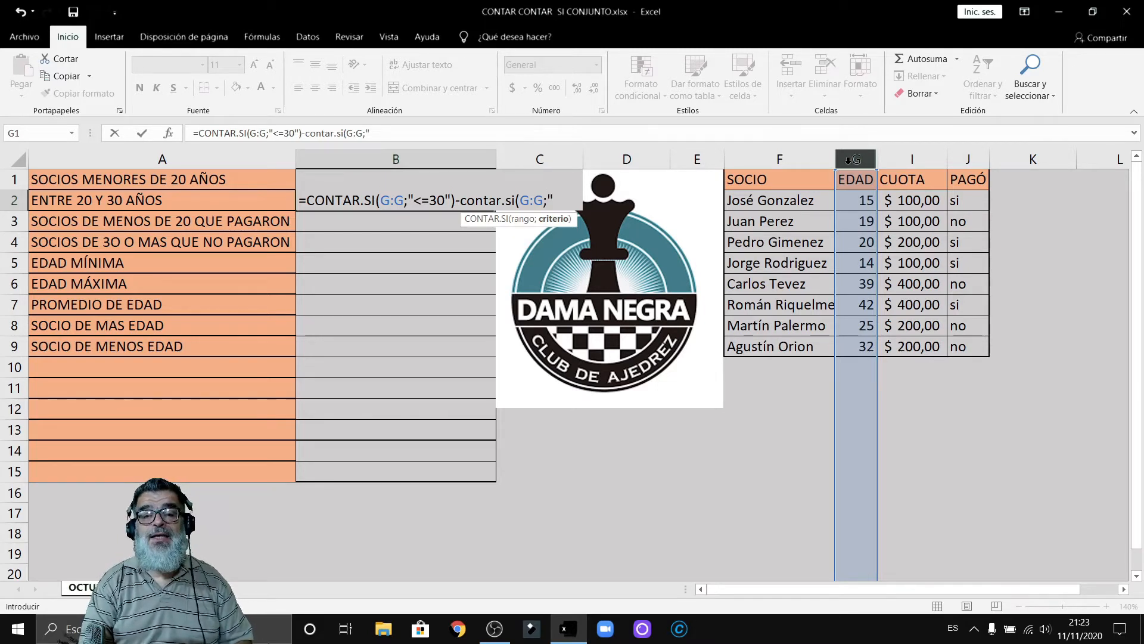
{"action": "type", "text": "<"}
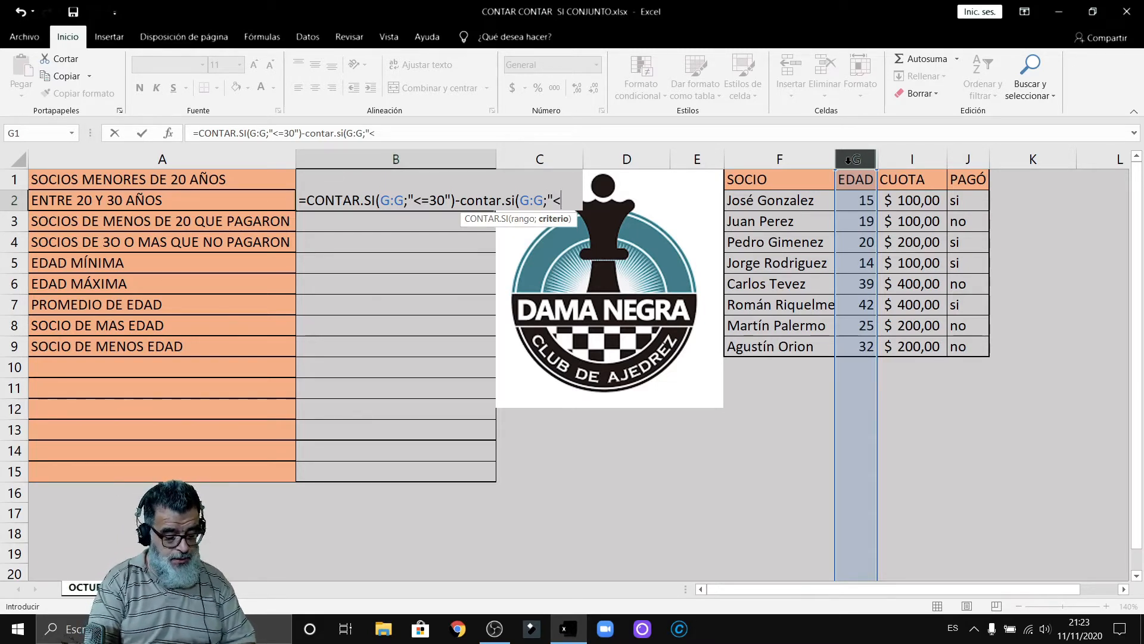
{"action": "type", "text": "20"}
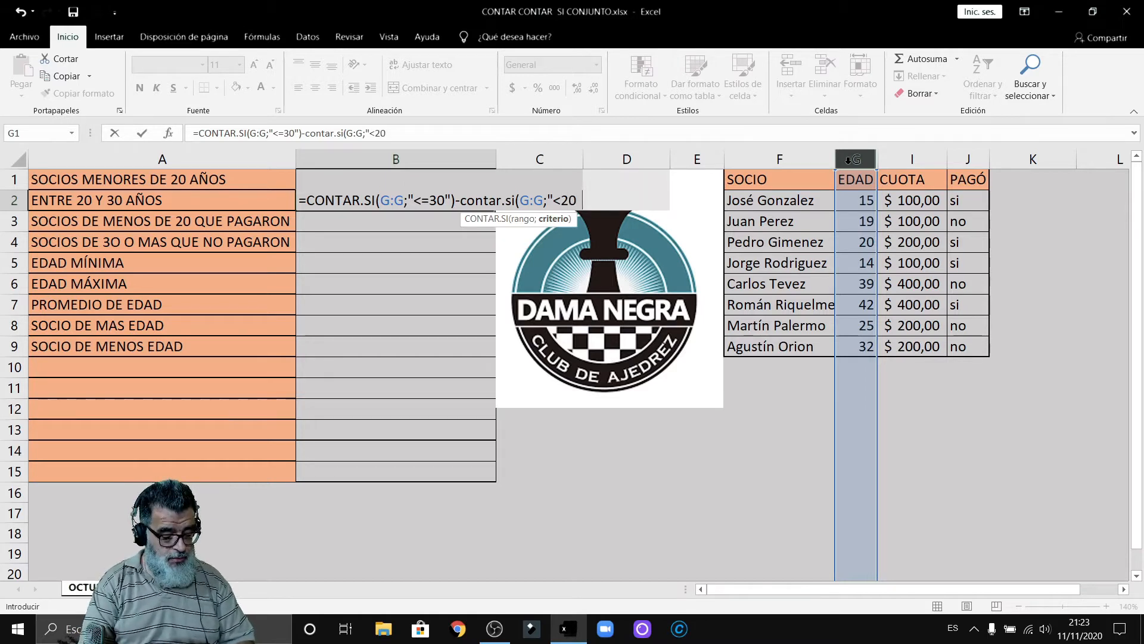
{"action": "type", "text": "\")"}
{"action": "key", "text": "Return"}
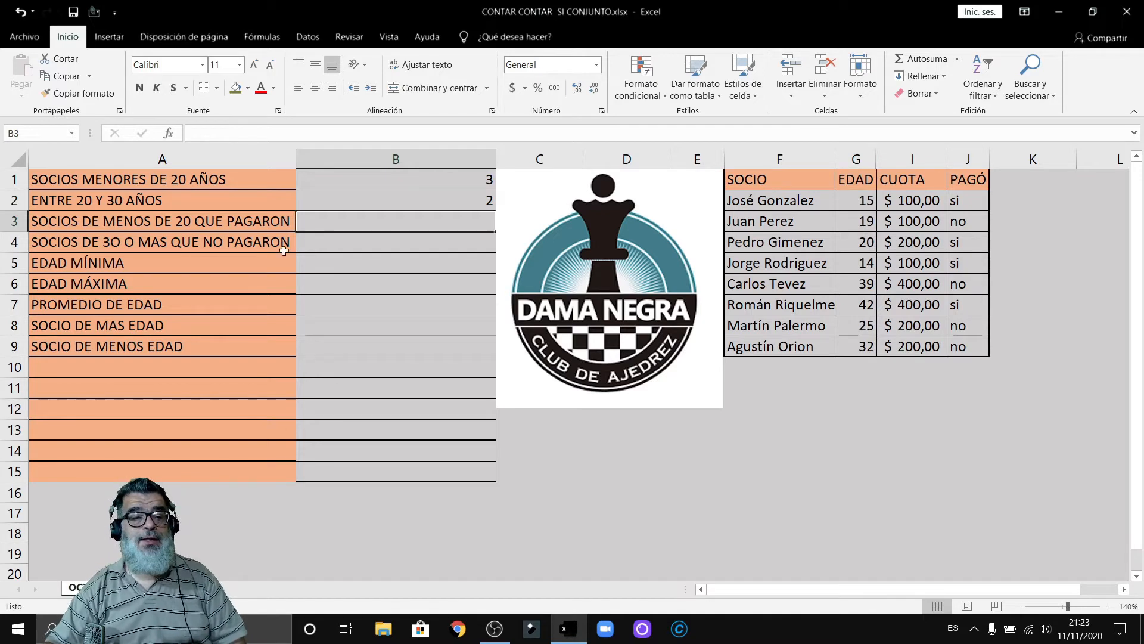
Check B2's formula against the individual ages from 20 to 30 in the EDAD column
{"action": "left_click", "coordinate": [349, 204]}
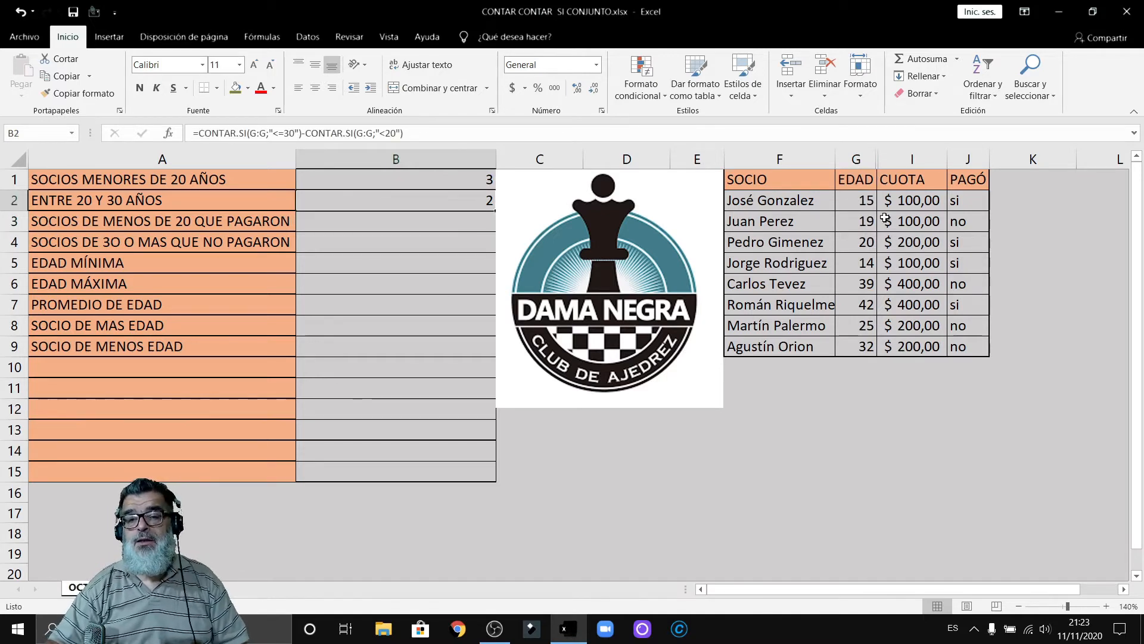
{"action": "left_click", "coordinate": [864, 243]}
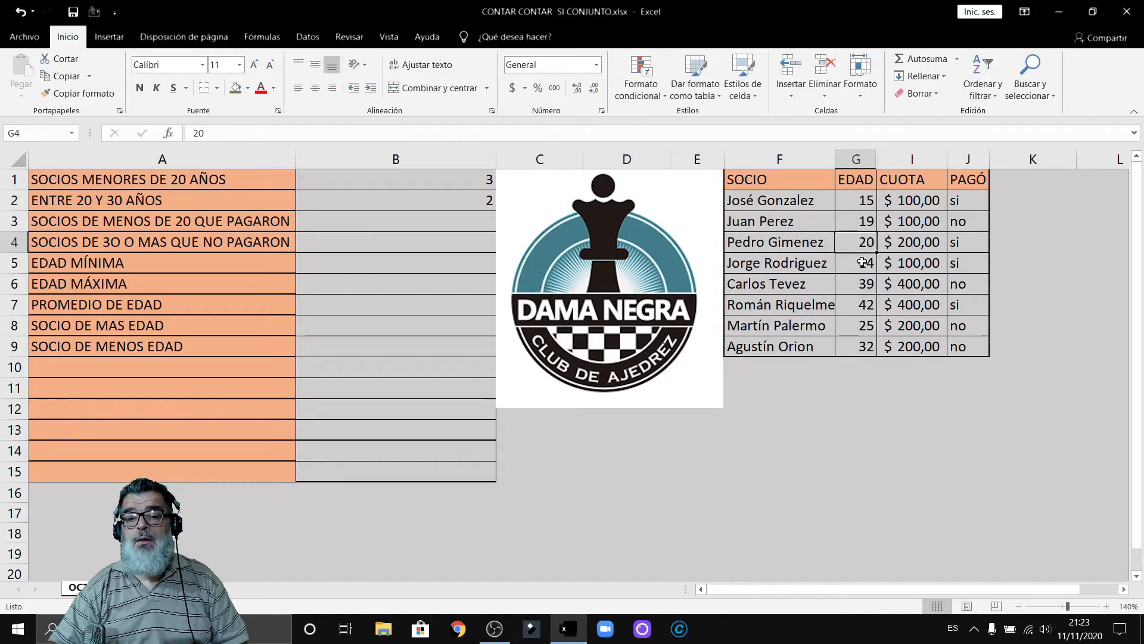
{"action": "left_click", "coordinate": [861, 326]}
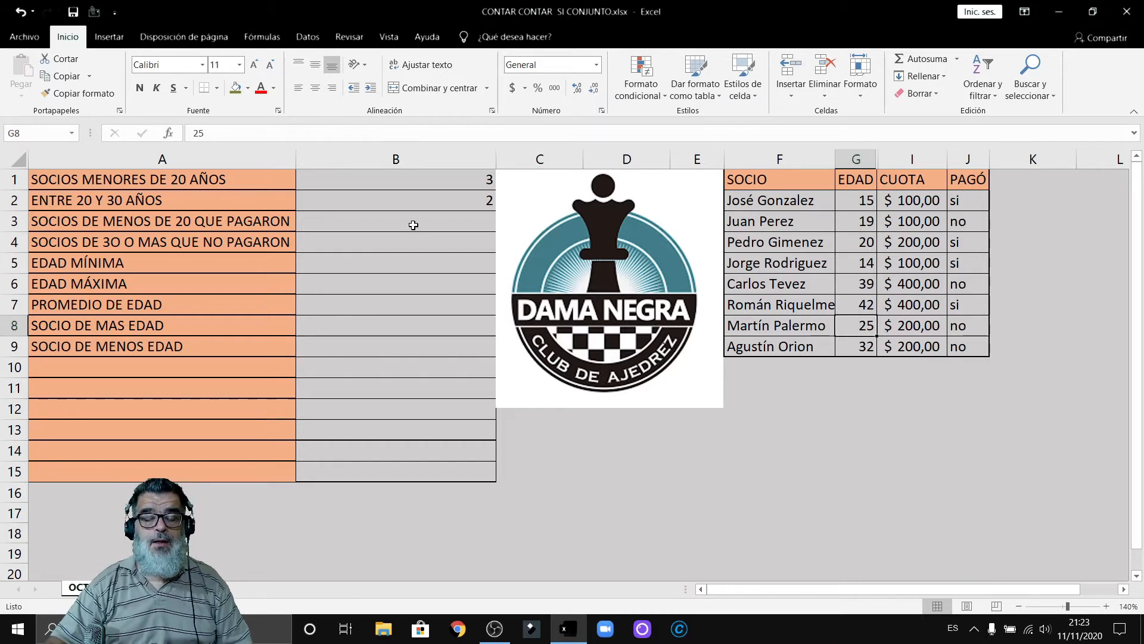
Reopen B2's formula and erase it back to =CONTAR.SI, removing the subtraction, ranges and criteria
{"action": "double_click", "coordinate": [480, 200]}
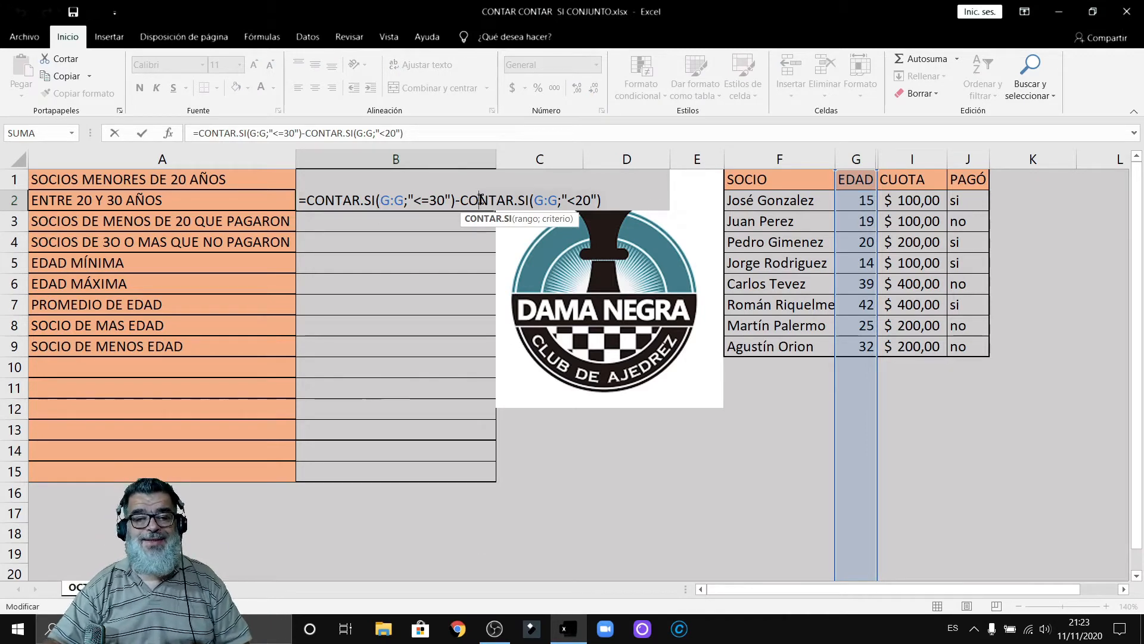
{"action": "left_click", "coordinate": [438, 199]}
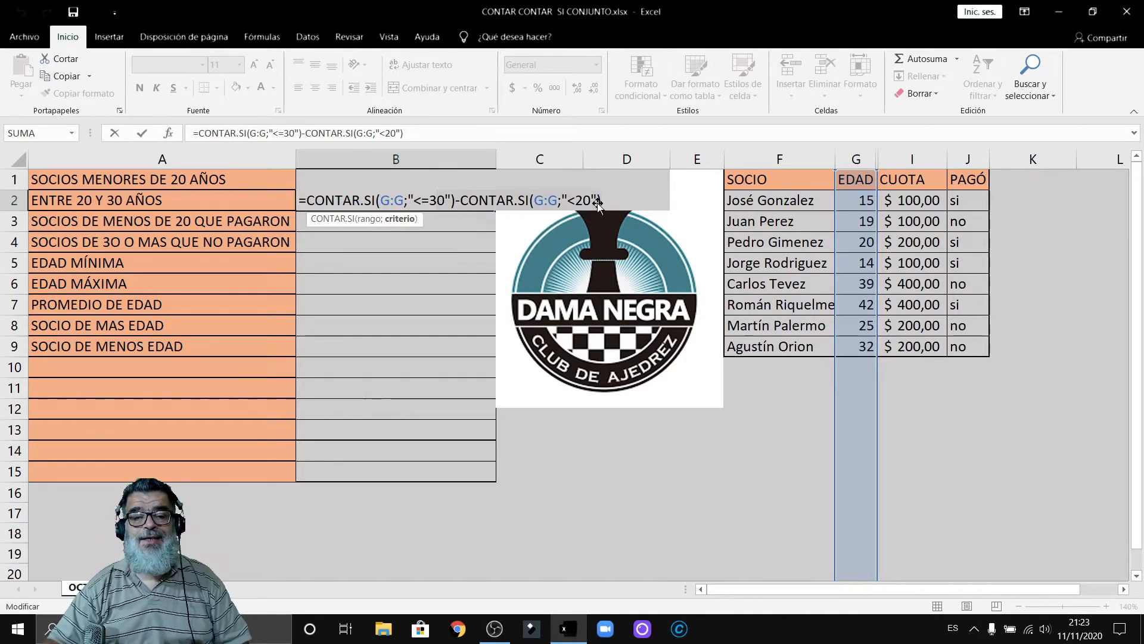
{"action": "left_click", "coordinate": [559, 197]}
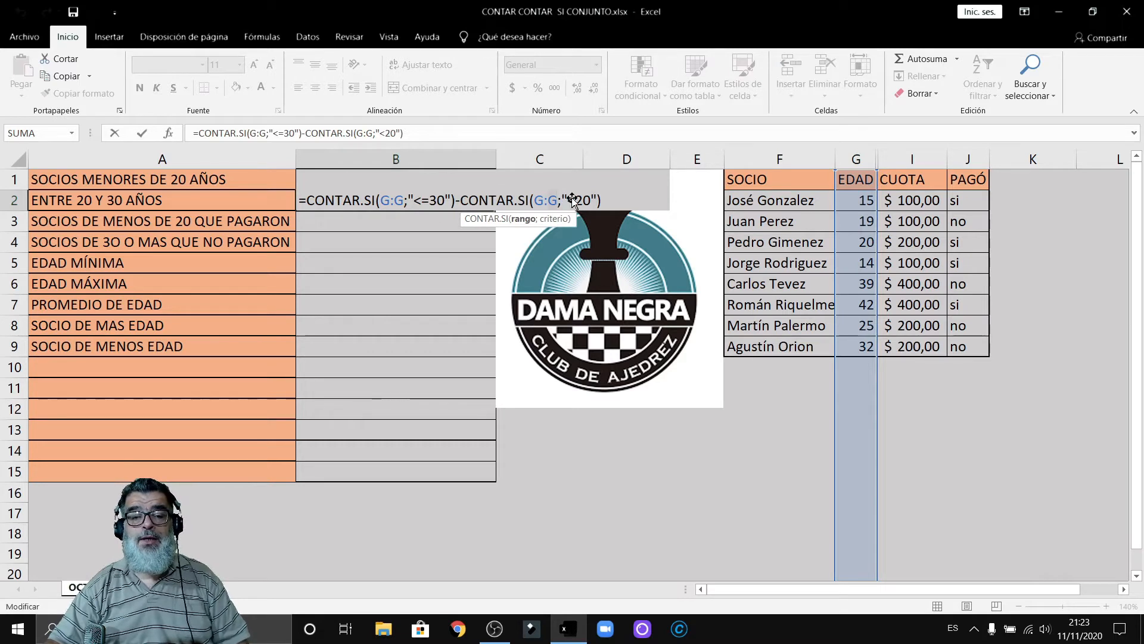
{"action": "left_click", "coordinate": [574, 200]}
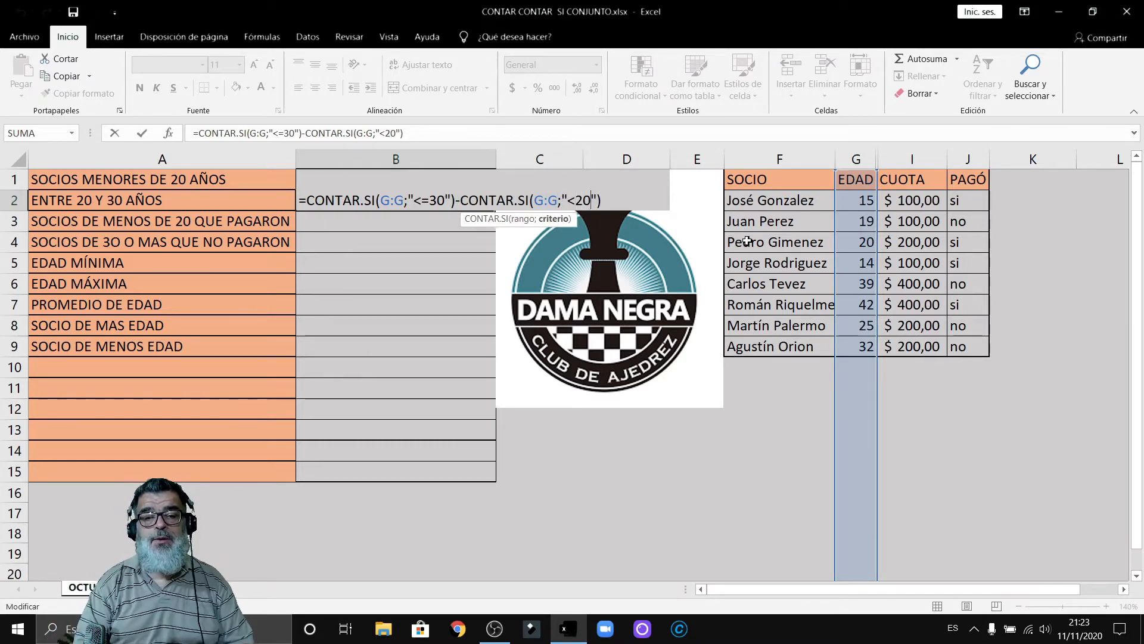
{"action": "key", "text": "Right"}
{"action": "key", "text": "Right"}
{"action": "key", "text": "BackSpace"}
{"action": "key", "text": "BackSpace"}
{"action": "key", "text": "BackSpace"}
{"action": "key", "text": "BackSpace"}
{"action": "key", "text": "BackSpace"}
{"action": "key", "text": "BackSpace"}
{"action": "key", "text": "BackSpace"}
{"action": "key", "text": "BackSpace"}
{"action": "key", "text": "BackSpace"}
{"action": "key", "text": "BackSpace"}
{"action": "key", "text": "BackSpace"}
{"action": "key", "text": "BackSpace"}
{"action": "key", "text": "BackSpace"}
{"action": "key", "text": "BackSpace"}
{"action": "key", "text": "BackSpace"}
{"action": "key", "text": "BackSpace"}
{"action": "key", "text": "BackSpace"}
{"action": "key", "text": "BackSpace"}
{"action": "key", "text": "BackSpace"}
{"action": "key", "text": "BackSpace"}
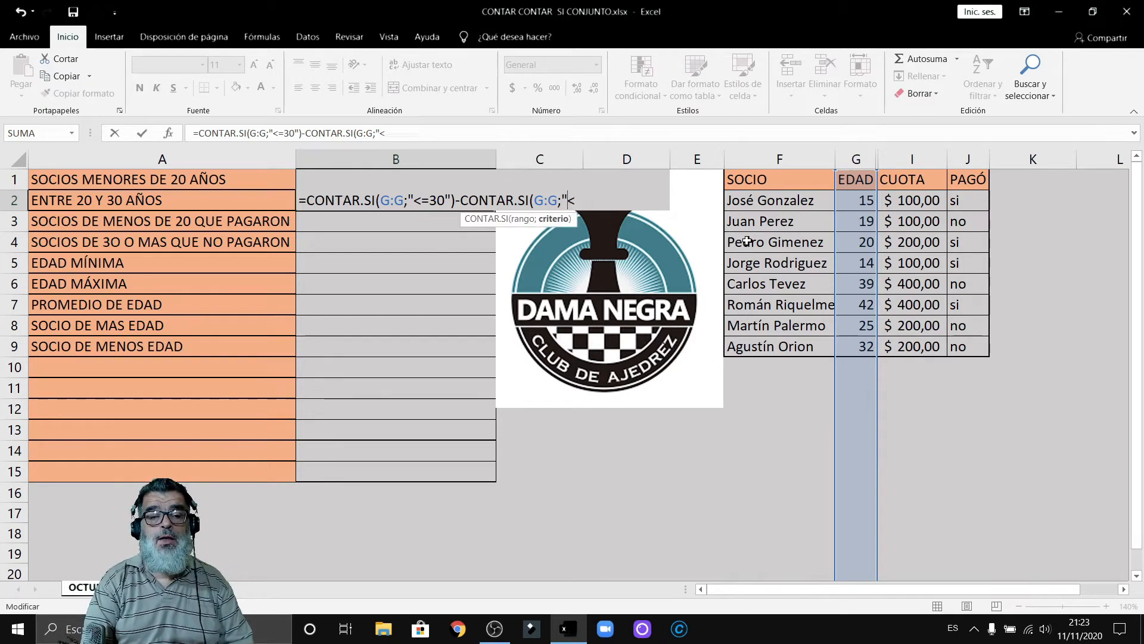
{"action": "key", "text": "BackSpace"}
{"action": "key", "text": "BackSpace"}
{"action": "key", "text": "BackSpace"}
{"action": "key", "text": "BackSpace"}
{"action": "key", "text": "BackSpace"}
{"action": "key", "text": "BackSpace"}
{"action": "key", "text": "BackSpace"}
{"action": "key", "text": "BackSpace"}
{"action": "key", "text": "BackSpace"}
{"action": "key", "text": "BackSpace"}
{"action": "key", "text": "BackSpace"}
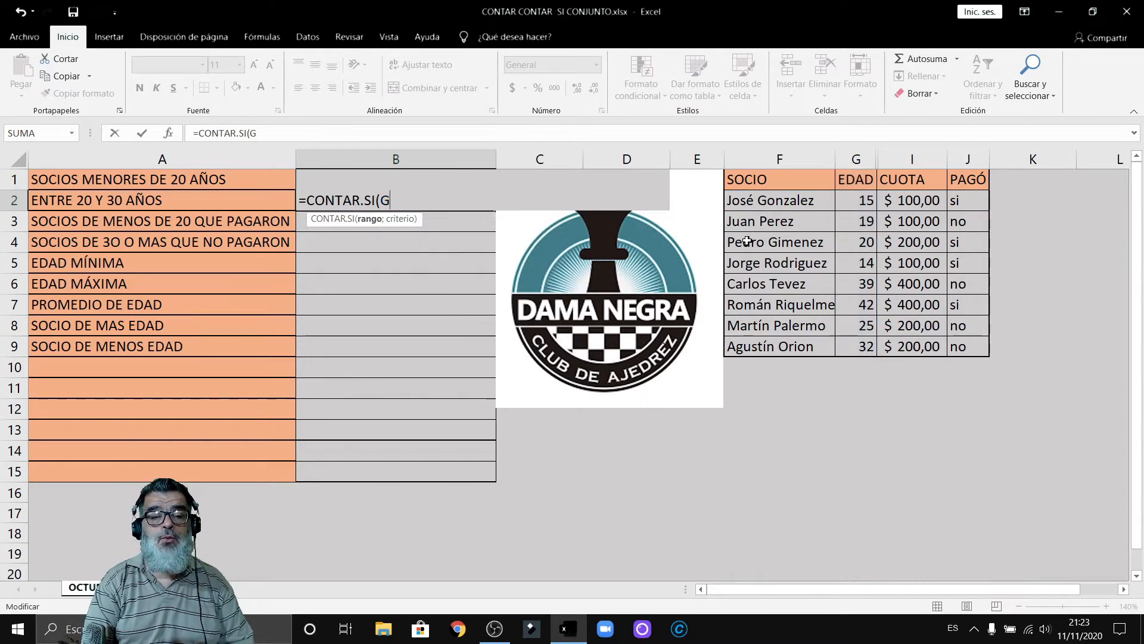
Change the function in B2 to CONTAR.SI.CONJUNTO and set column G (G:G) as its first criteria range
{"action": "type", "text": "."}
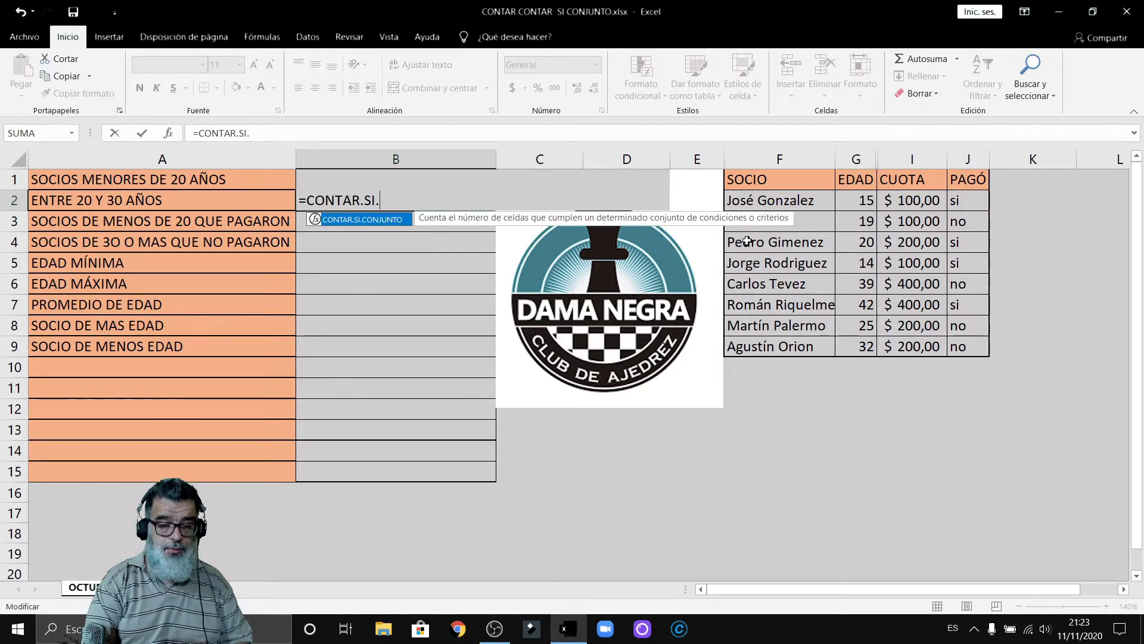
{"action": "type", "text": "con"}
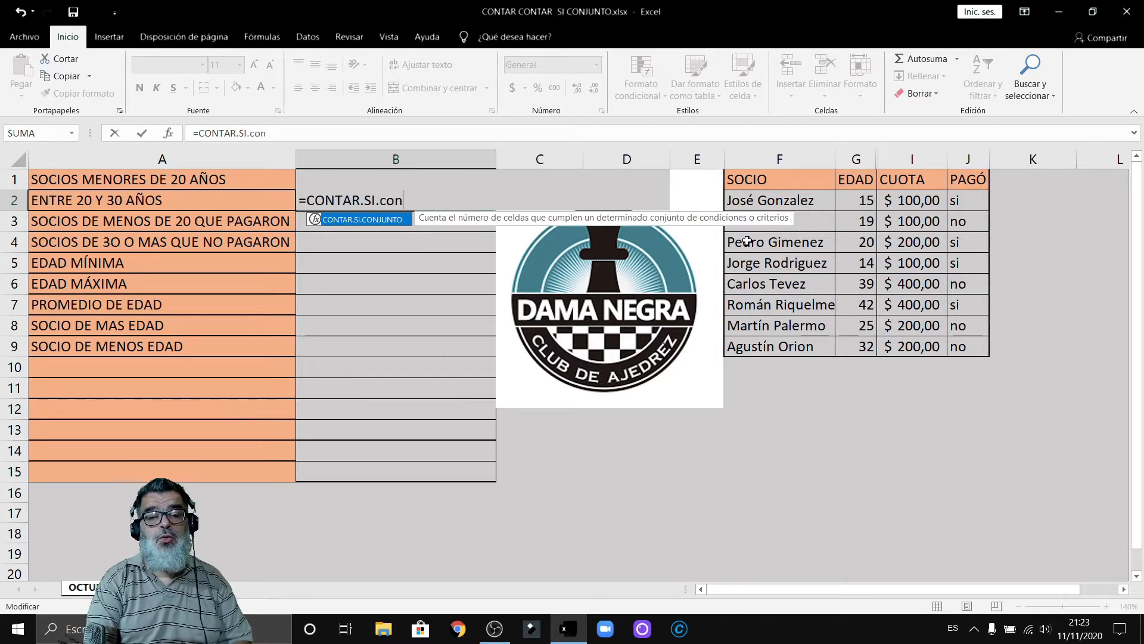
{"action": "type", "text": "junto"}
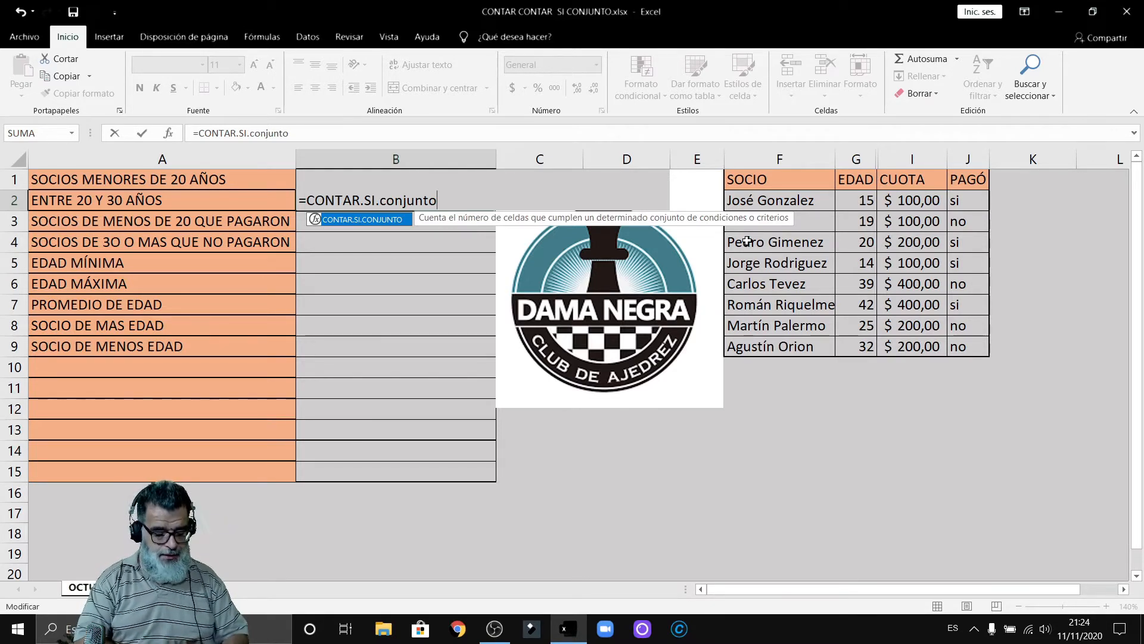
{"action": "type", "text": "("}
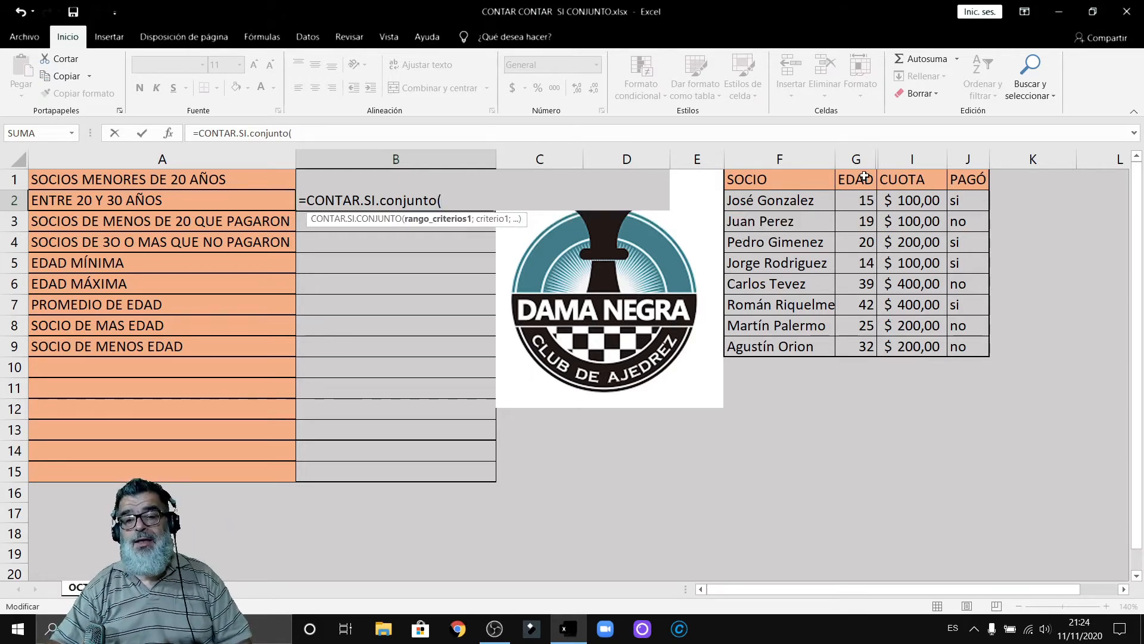
{"action": "left_click", "coordinate": [857, 158]}
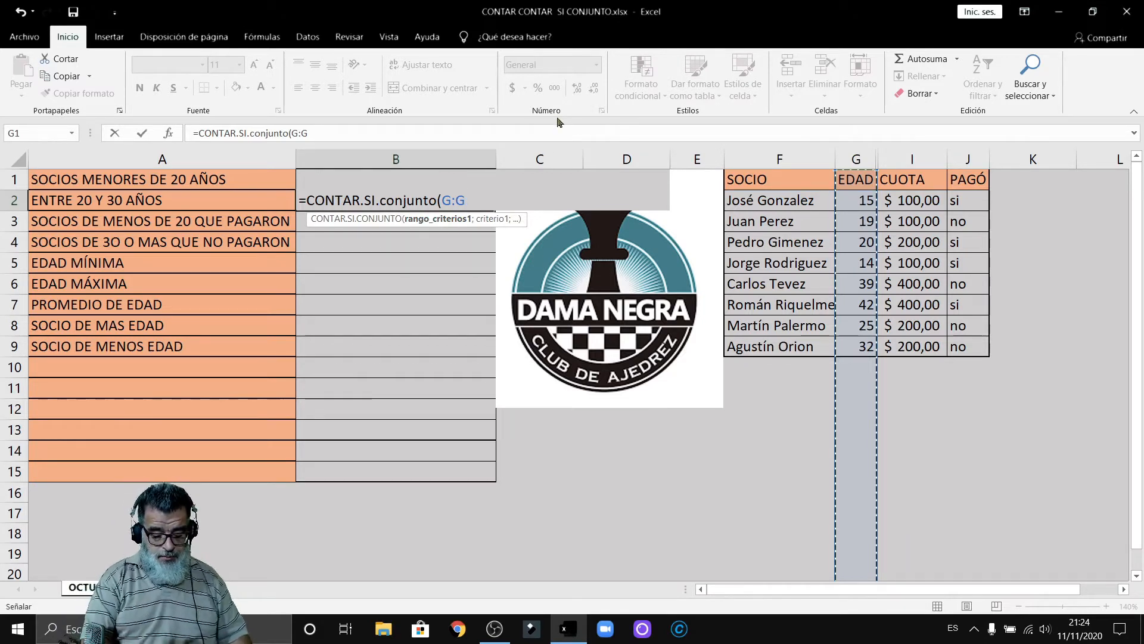
{"action": "type", "text": ";"}
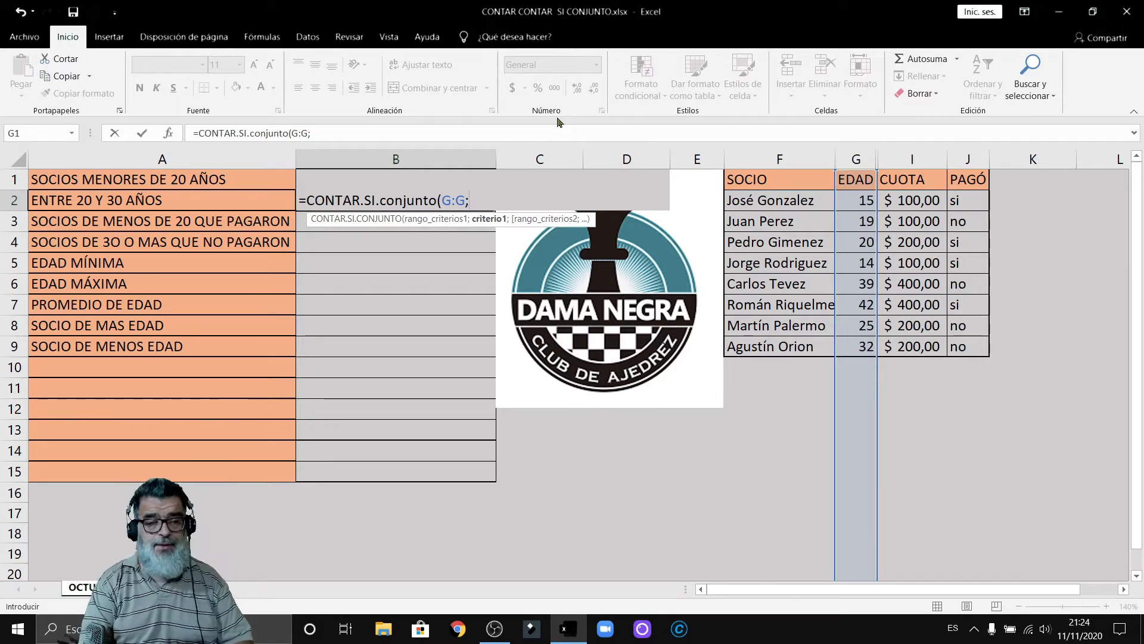
Enter "<=30" as the first criterion of the CONTAR.SI.CONJUNTO formula in B2, followed by an argument separator
{"action": "type", "text": "\""}
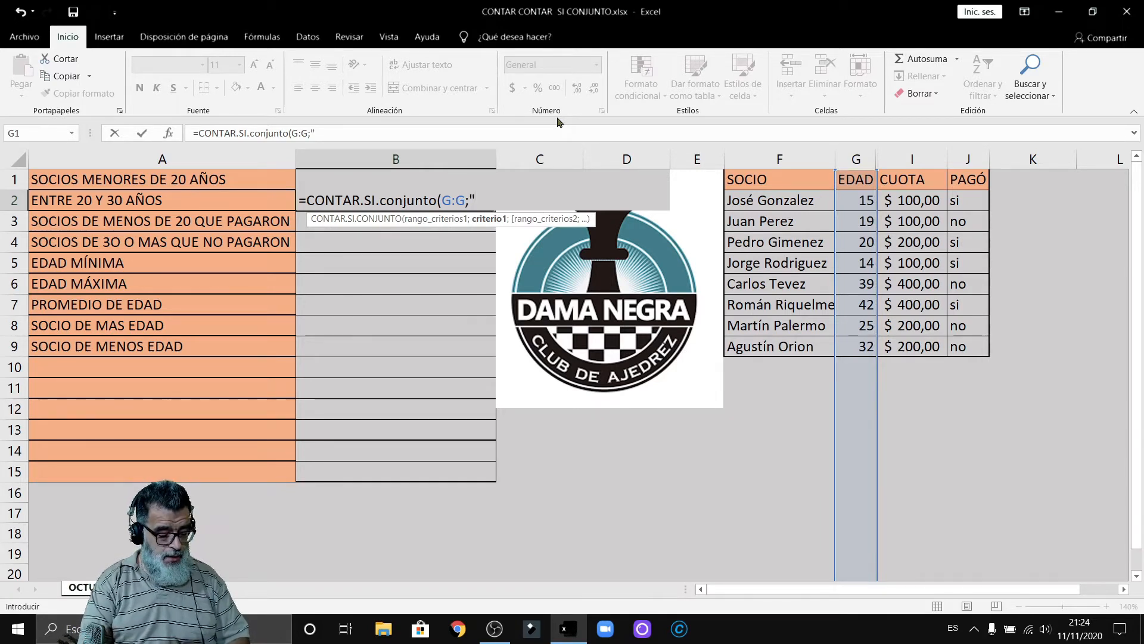
{"action": "type", "text": "<"}
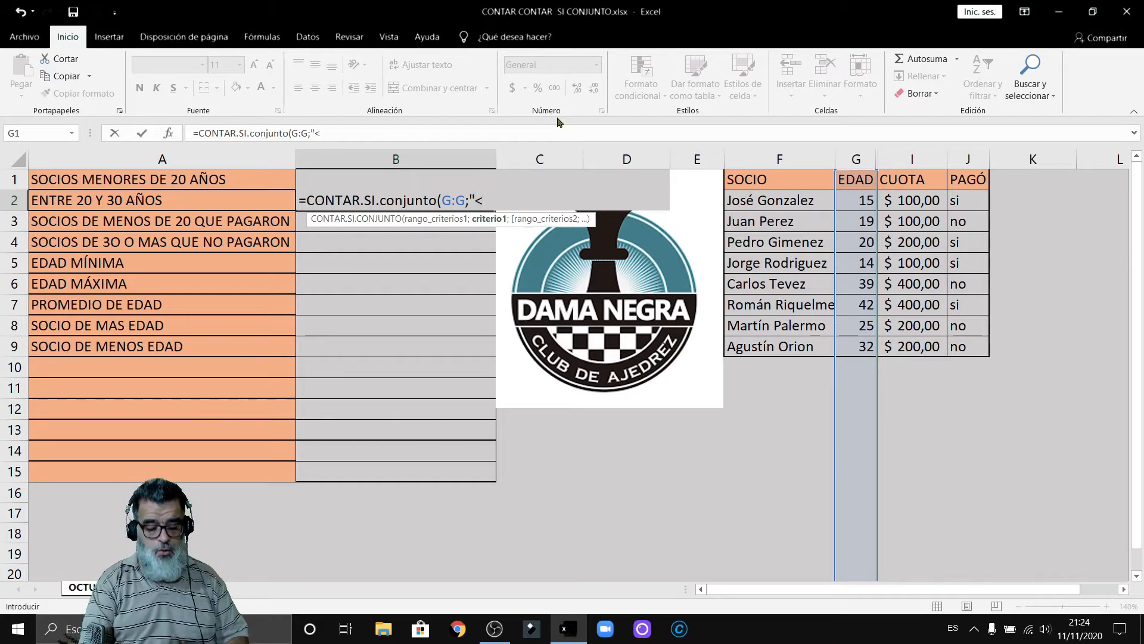
{"action": "type", "text": "="}
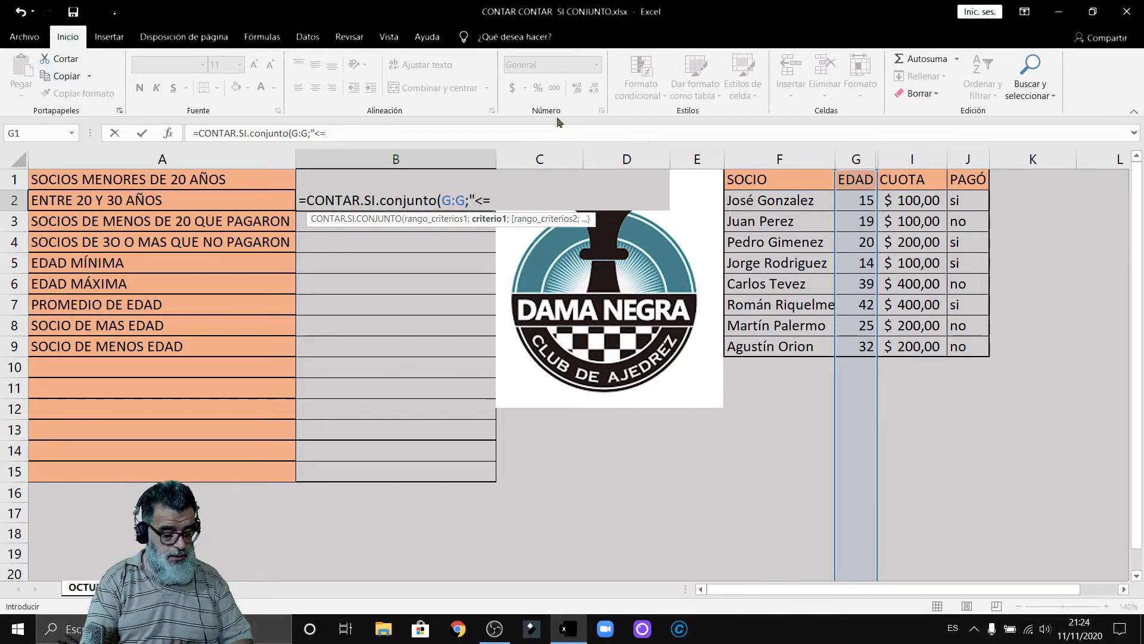
{"action": "type", "text": "20"}
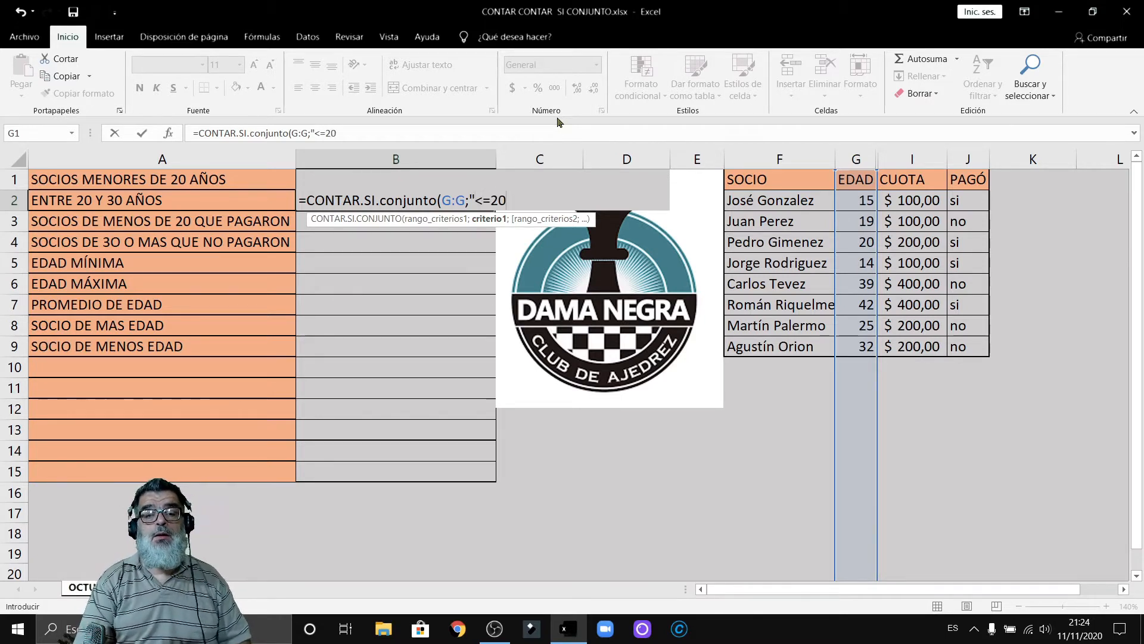
{"action": "key", "text": "BackSpace"}
{"action": "key", "text": "BackSpace"}
{"action": "type", "text": "30\""}
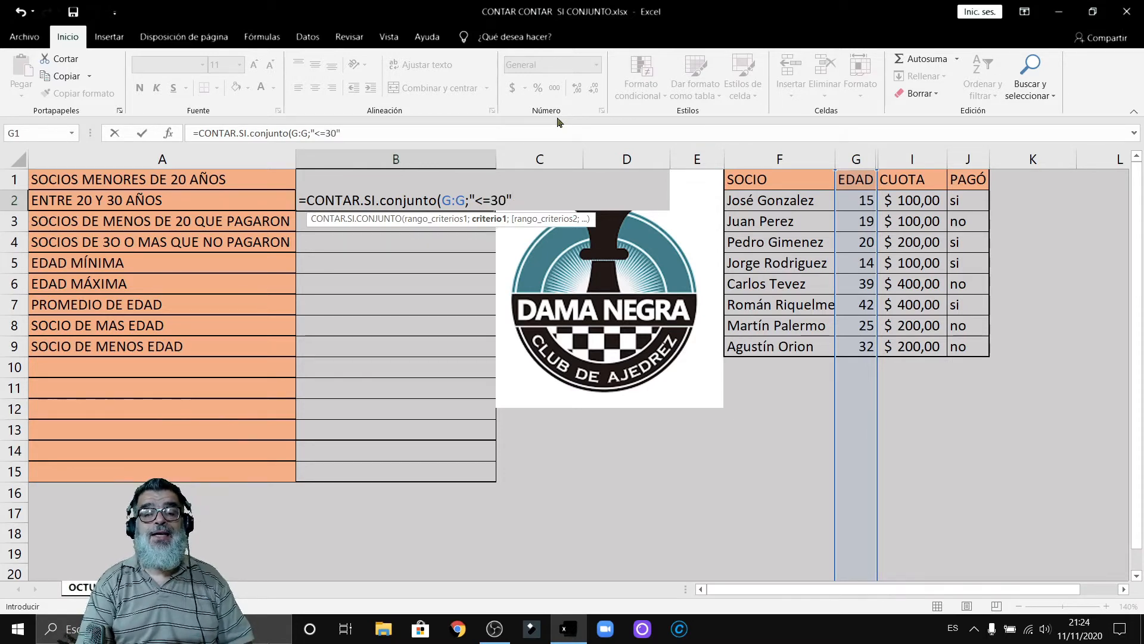
{"action": "type", "text": ";"}
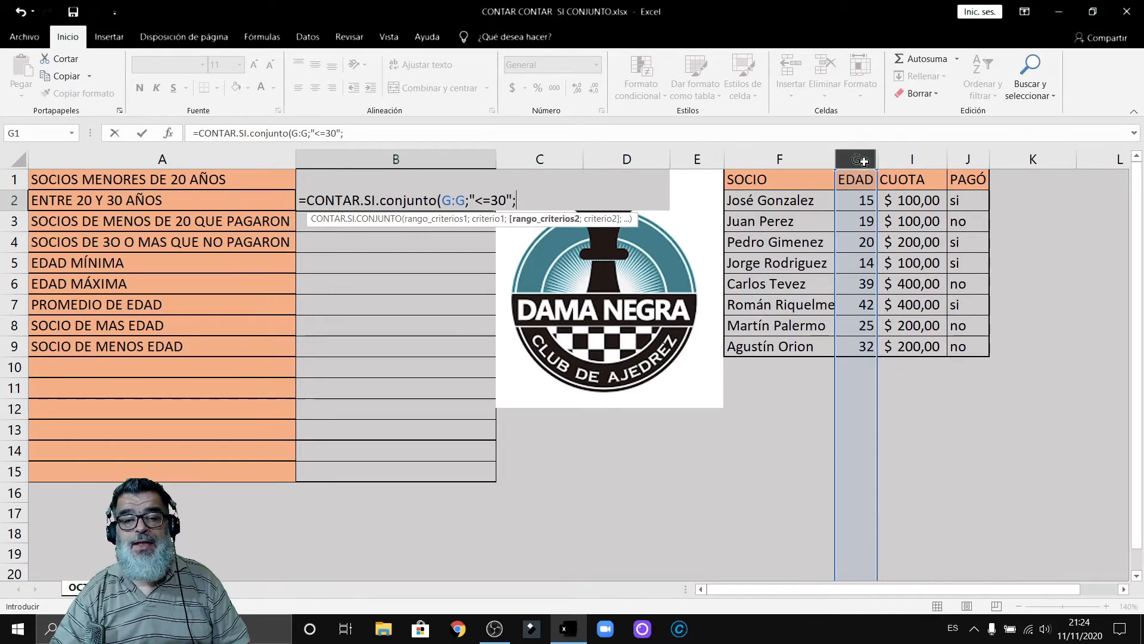
Complete B2's CONTAR.SI.CONJUNTO formula with column G (G:G) as second criteria range and ">=20" as second criterion
{"action": "left_click", "coordinate": [865, 160]}
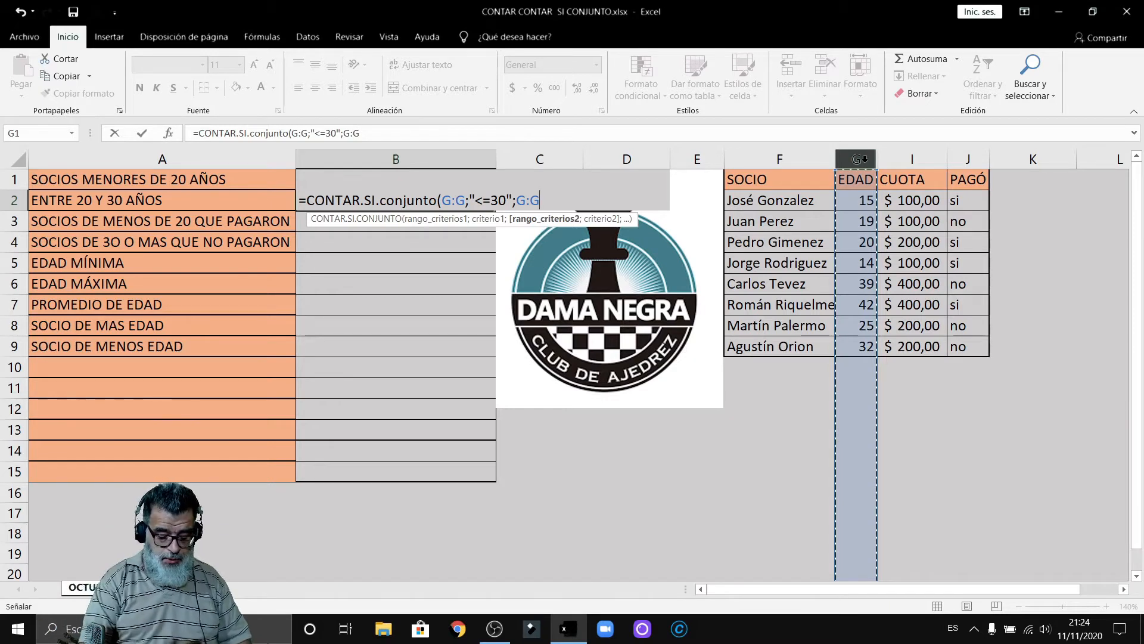
{"action": "type", "text": ";"}
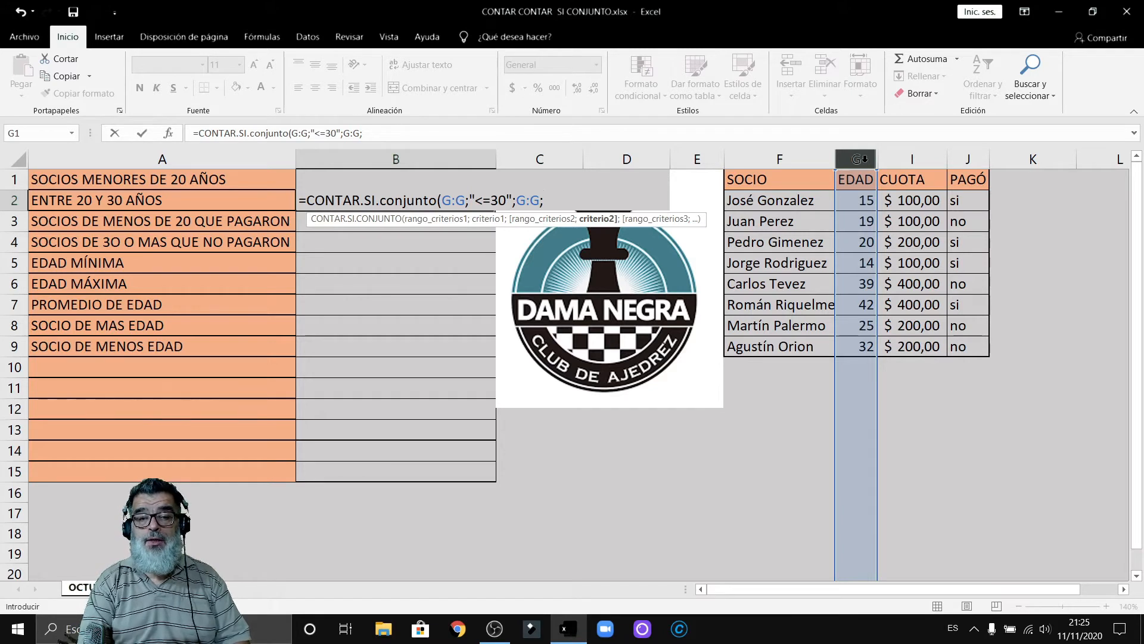
{"action": "type", "text": "\">"}
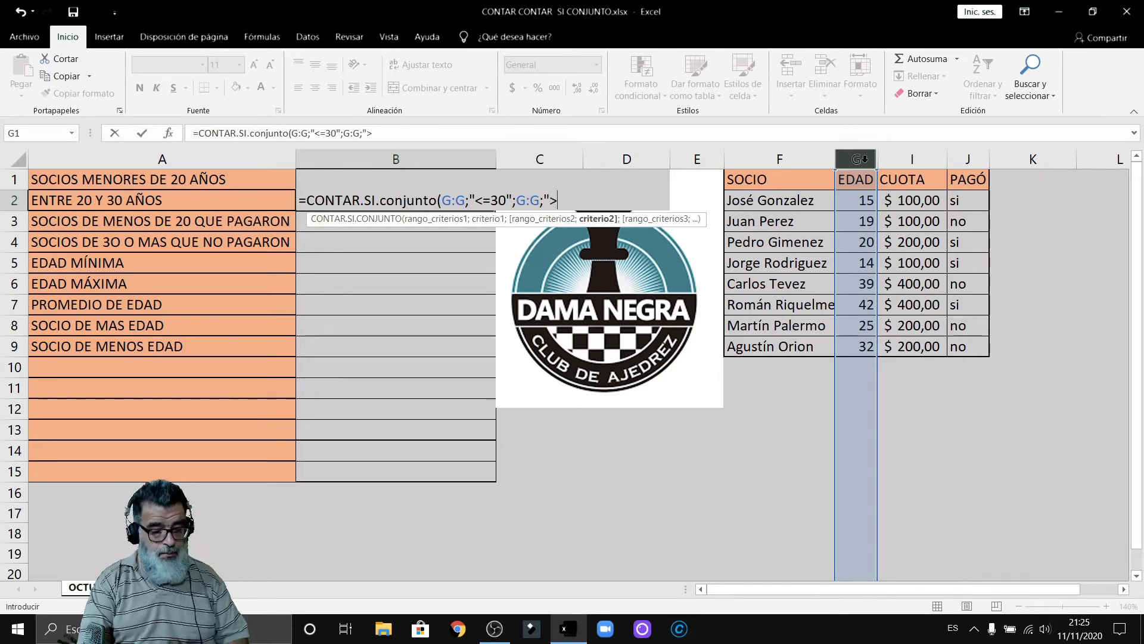
{"action": "type", "text": "=20"}
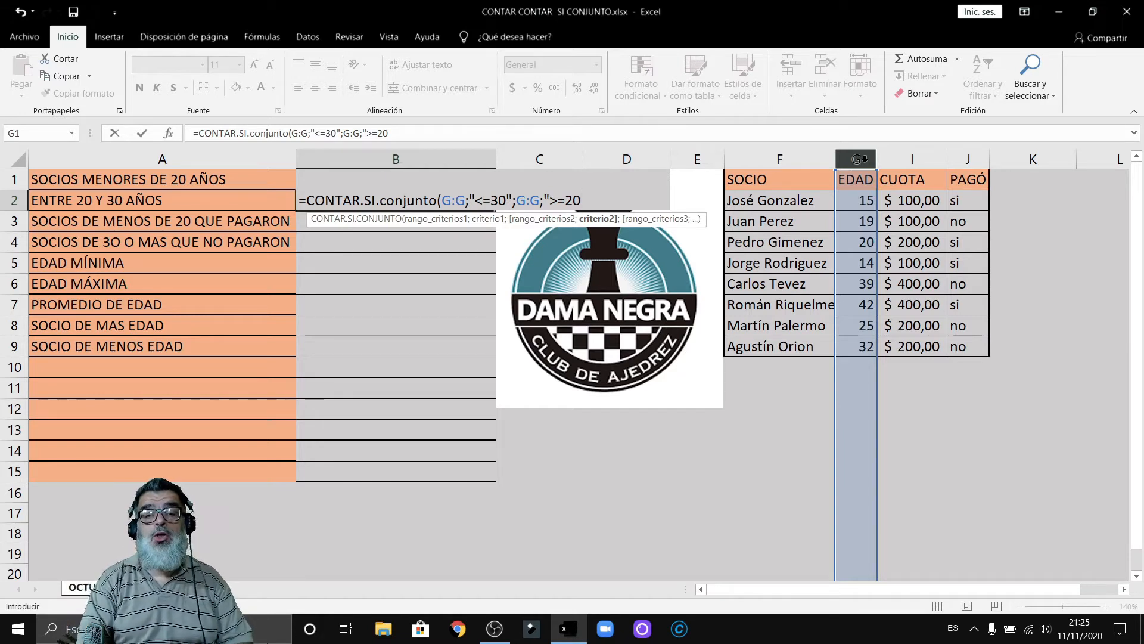
{"action": "type", "text": "\")"}
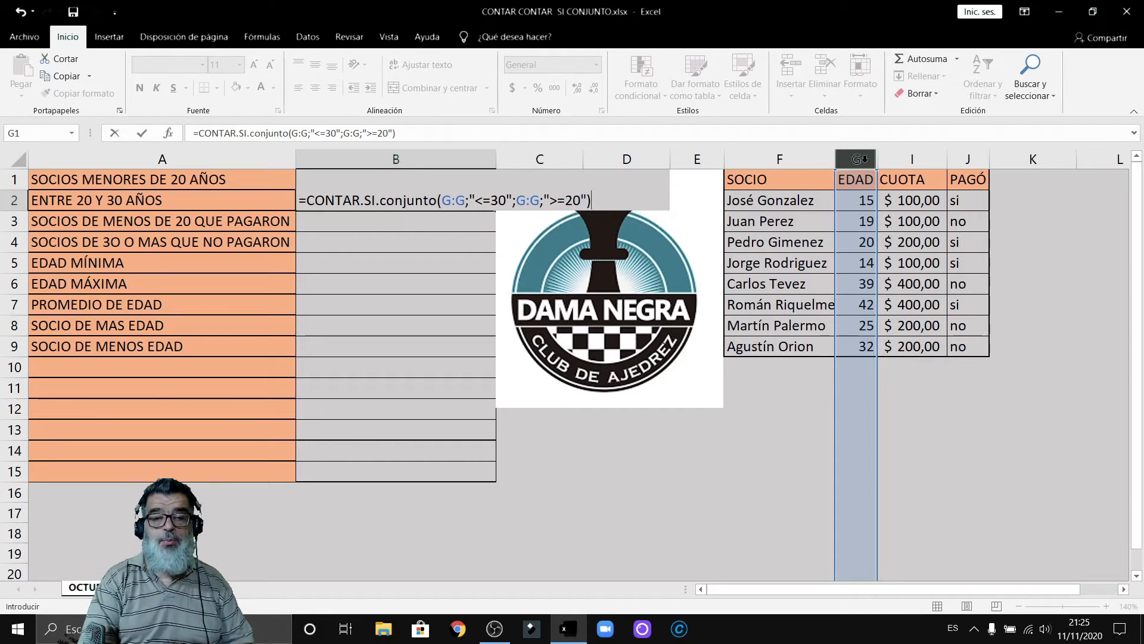
{"action": "key", "text": "Return"}
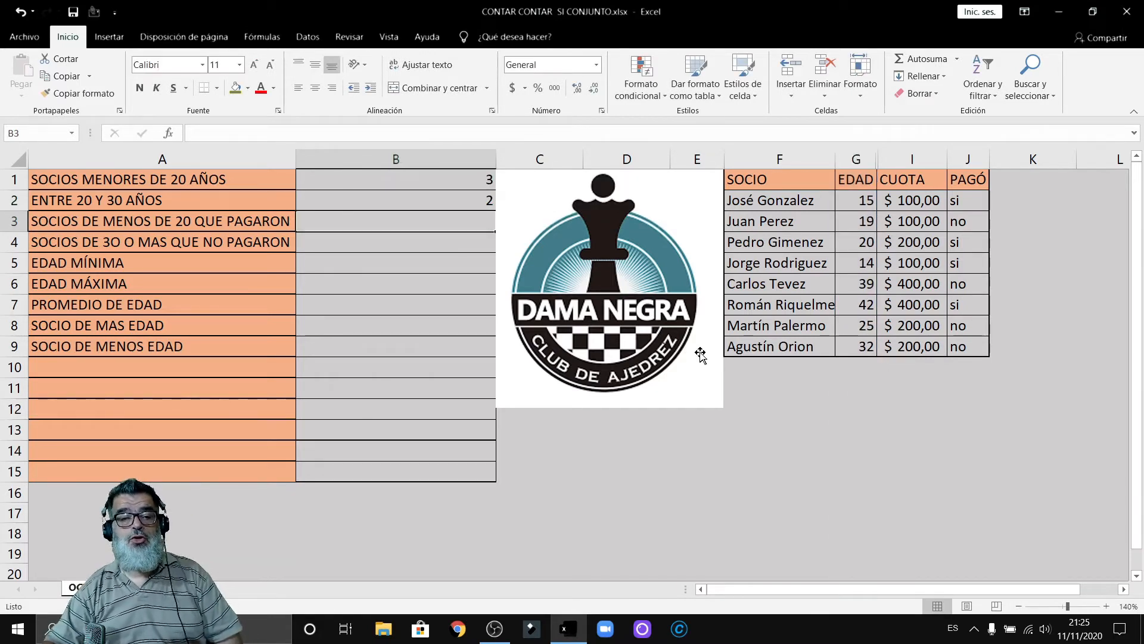
Check B2's CONTAR.SI.CONJUNTO formula against the ages 20 and 25 in the EDAD column
{"action": "left_click", "coordinate": [484, 200]}
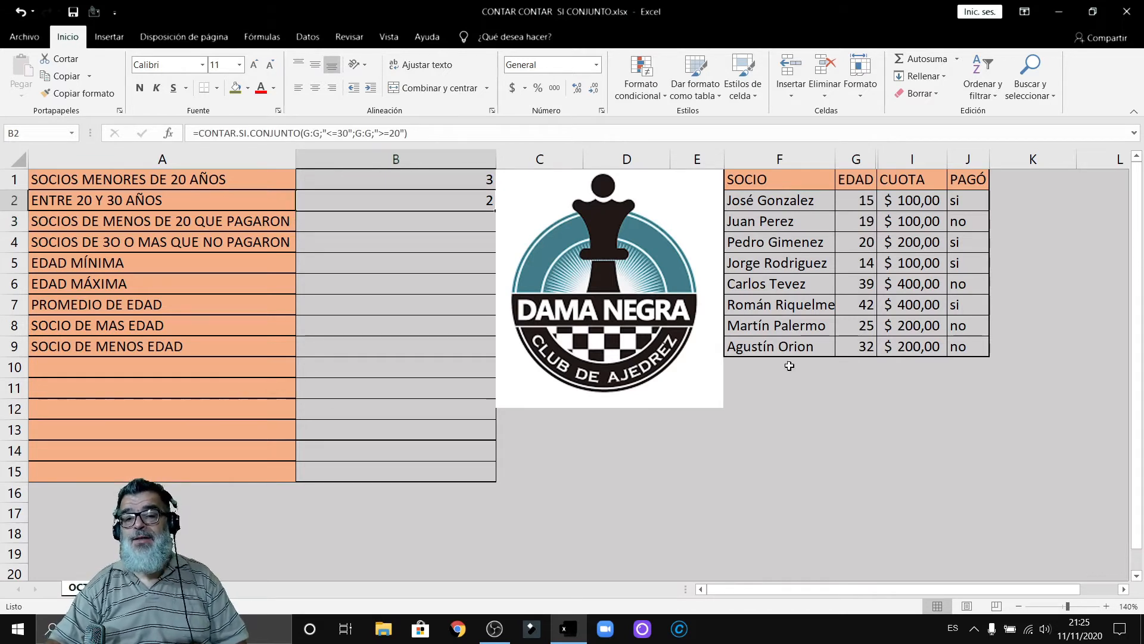
{"action": "left_click", "coordinate": [871, 243]}
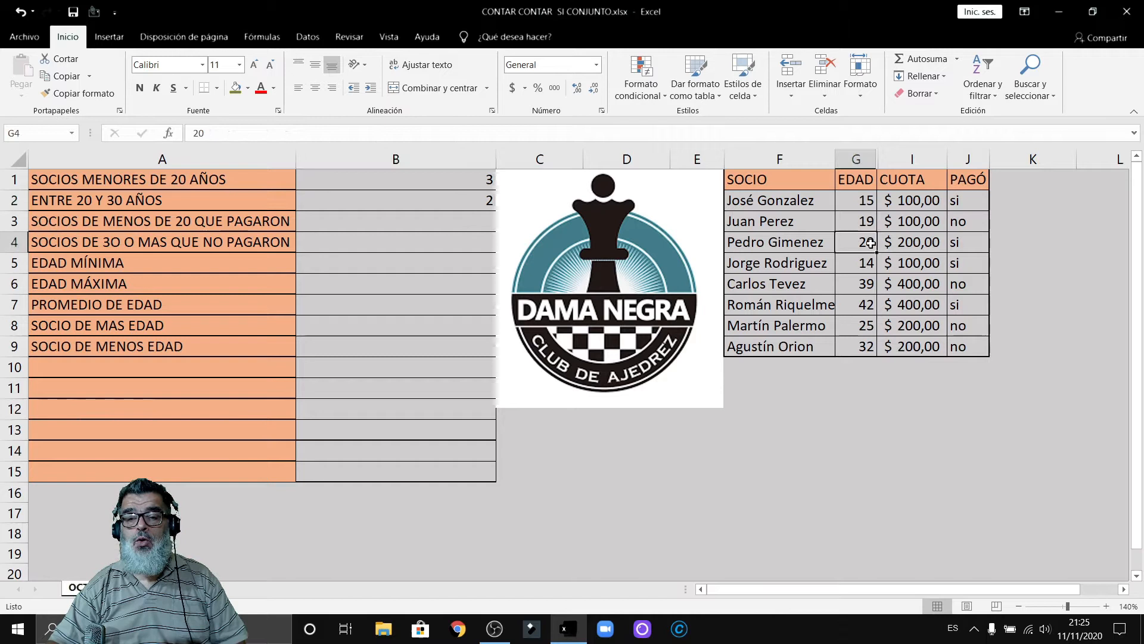
{"action": "left_click", "coordinate": [865, 327]}
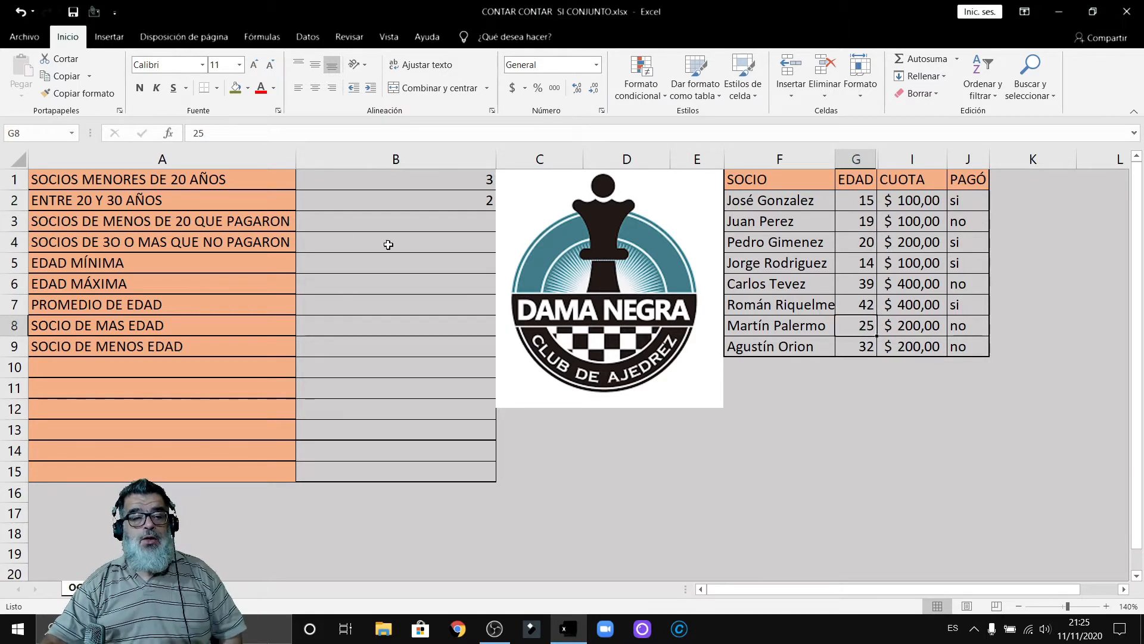
{"action": "left_click", "coordinate": [331, 222]}
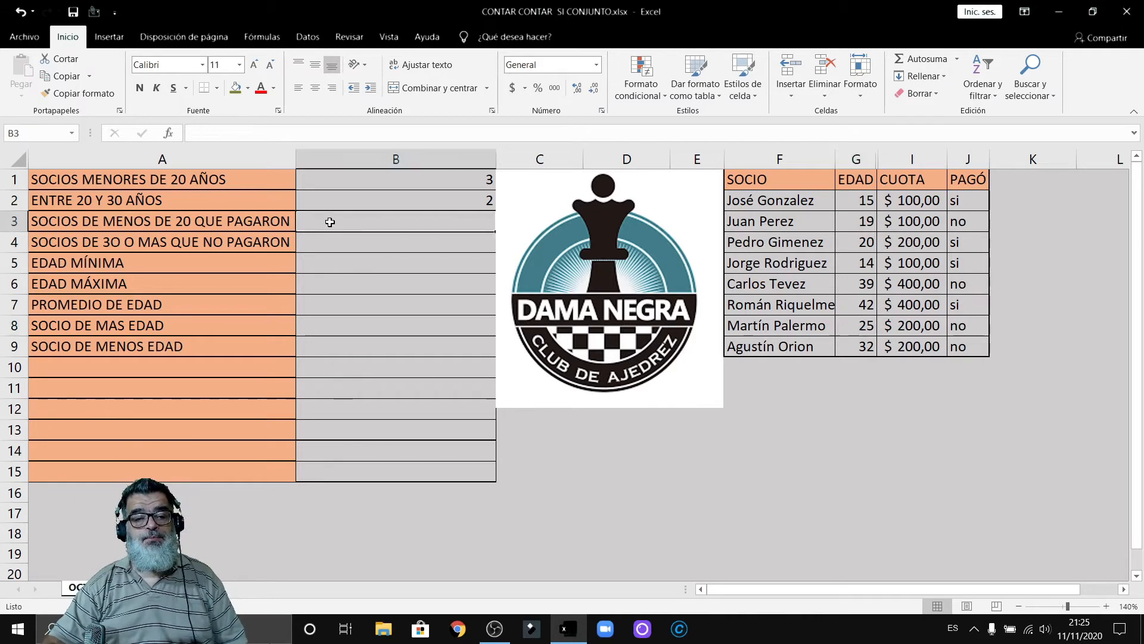
{"action": "left_click", "coordinate": [480, 204]}
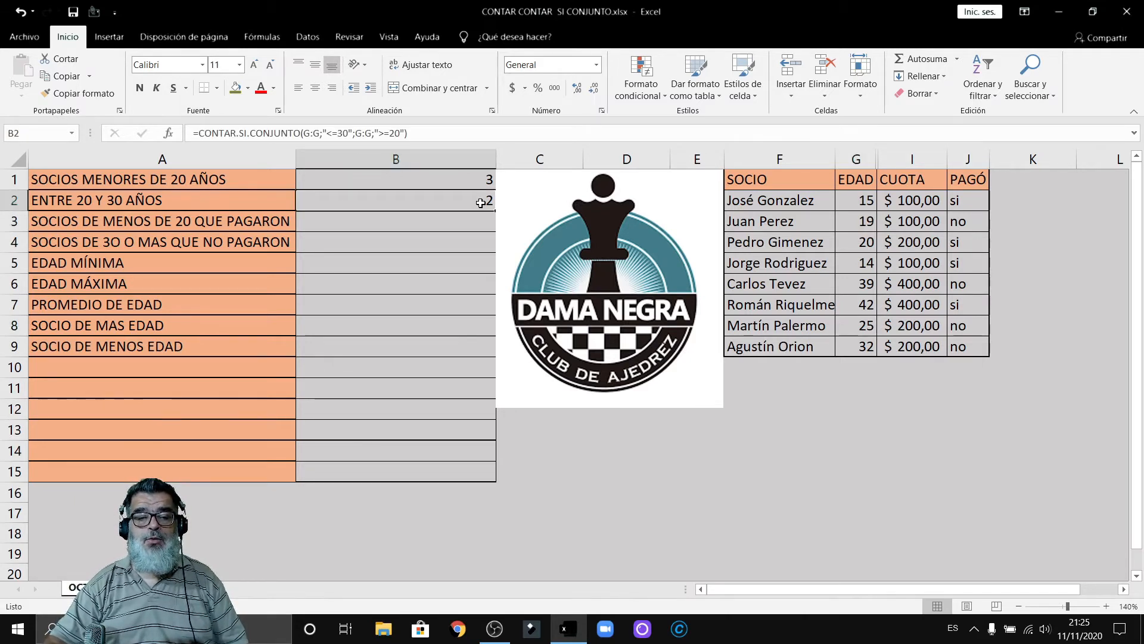
{"action": "double_click", "coordinate": [480, 203]}
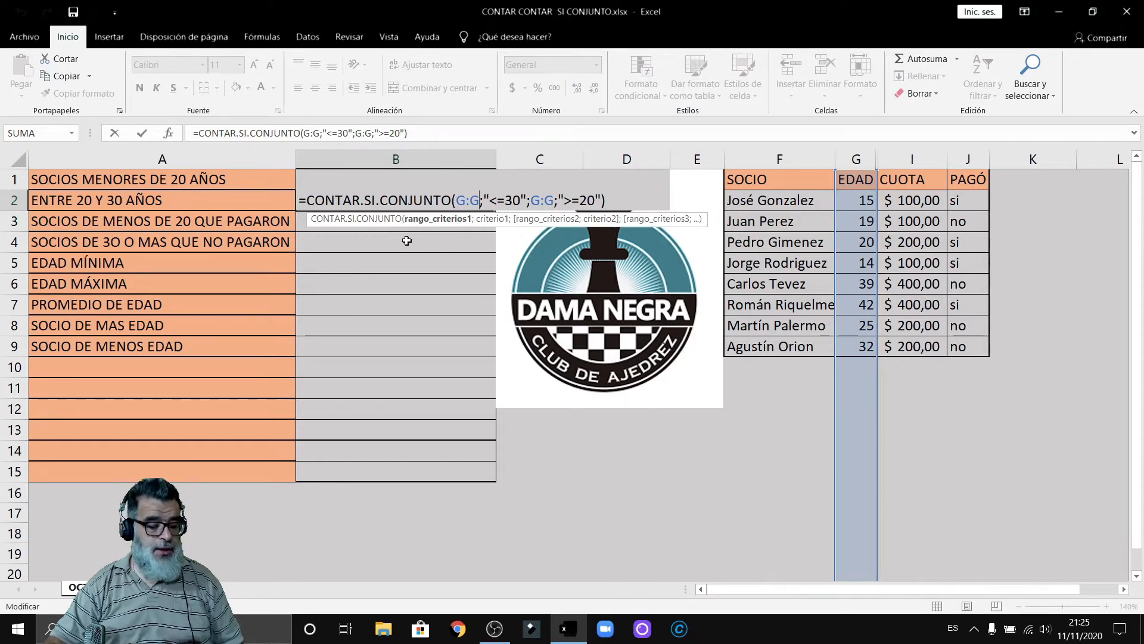
{"action": "key", "text": "ctrl+Return"}
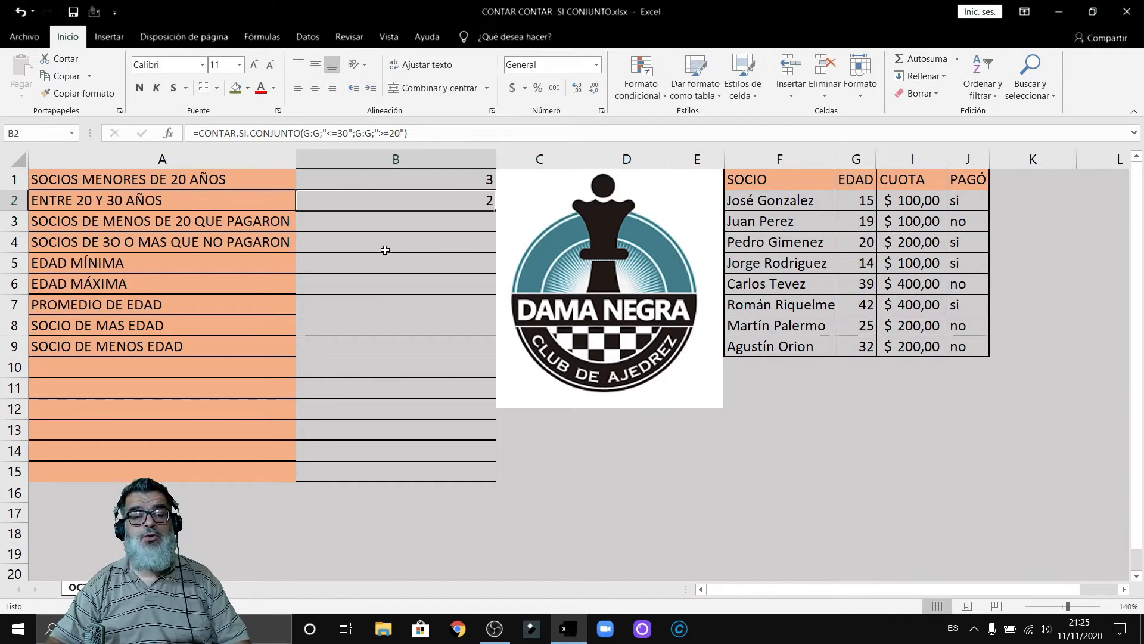
Start a CONTAR.SI.CONJUNTO formula in B3 with column G (G:G) as its first criteria range
{"action": "left_click", "coordinate": [414, 220]}
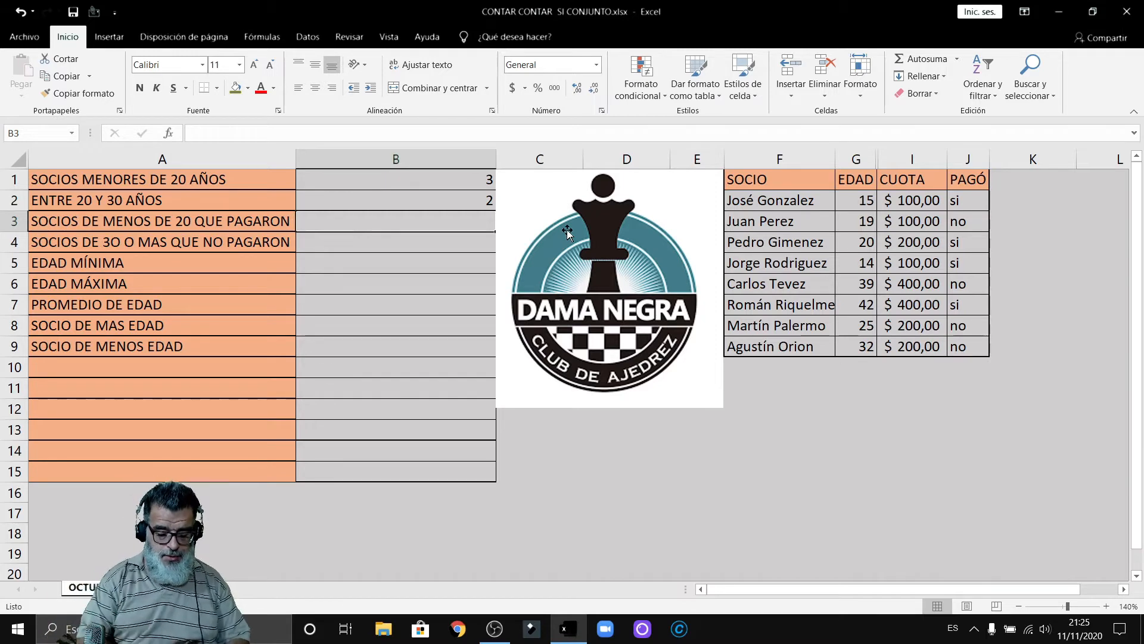
{"action": "type", "text": "="}
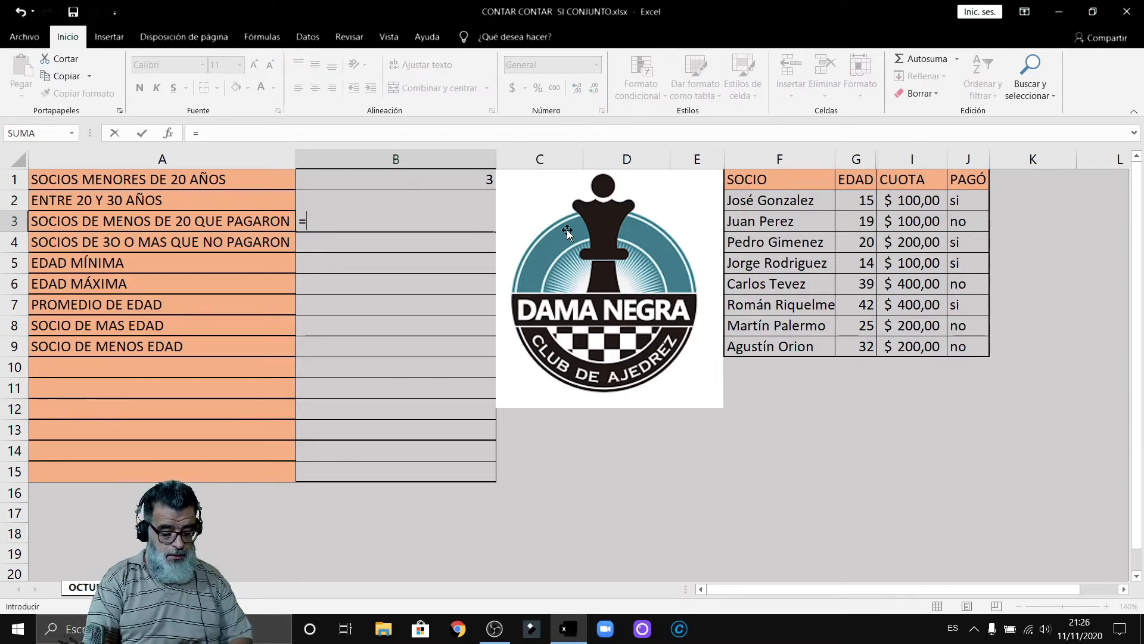
{"action": "type", "text": "contar."}
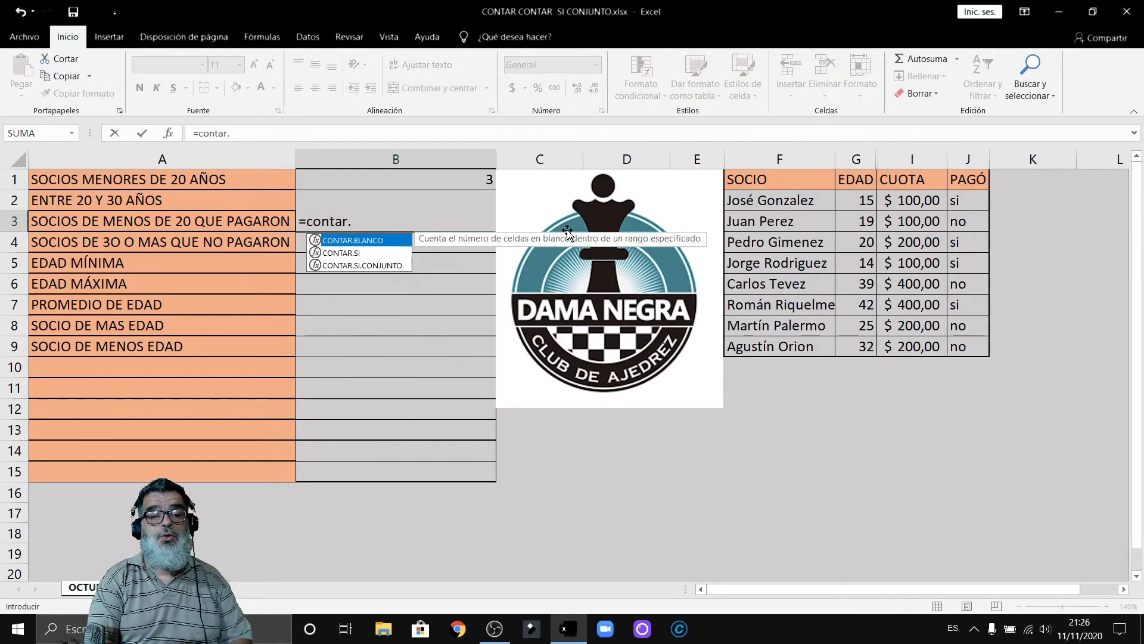
{"action": "type", "text": "si.c"}
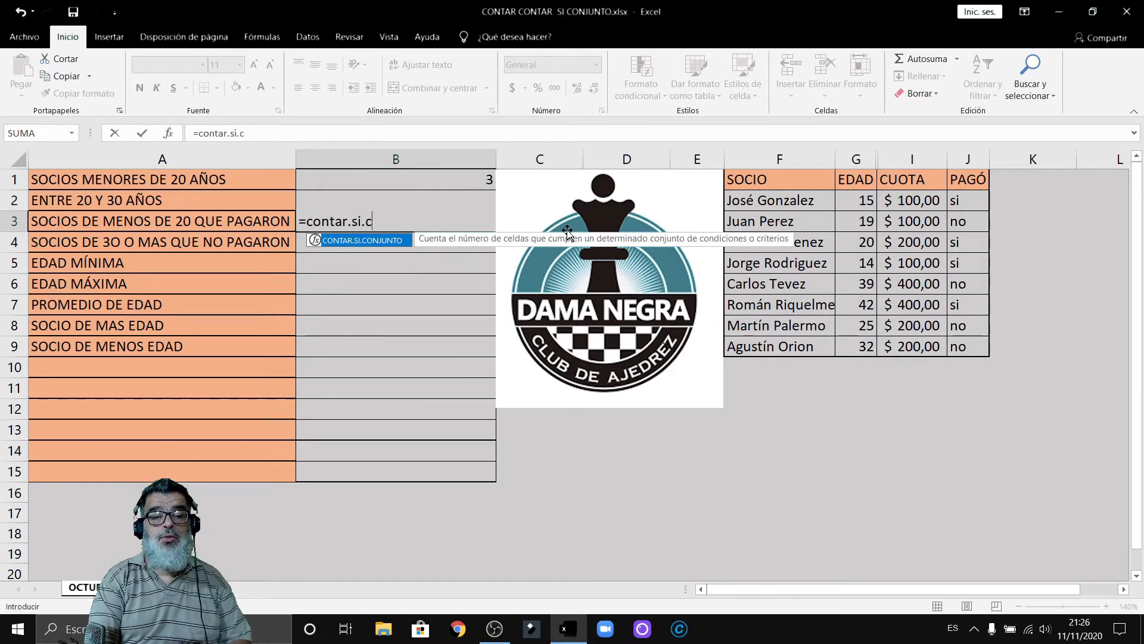
{"action": "type", "text": "onjunto"}
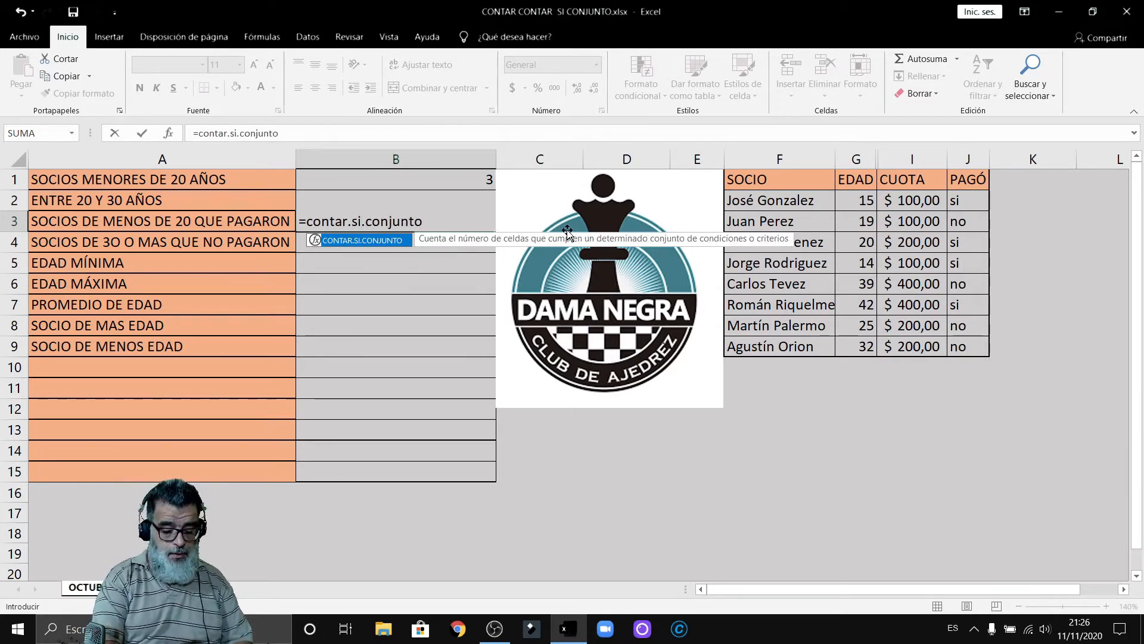
{"action": "type", "text": "("}
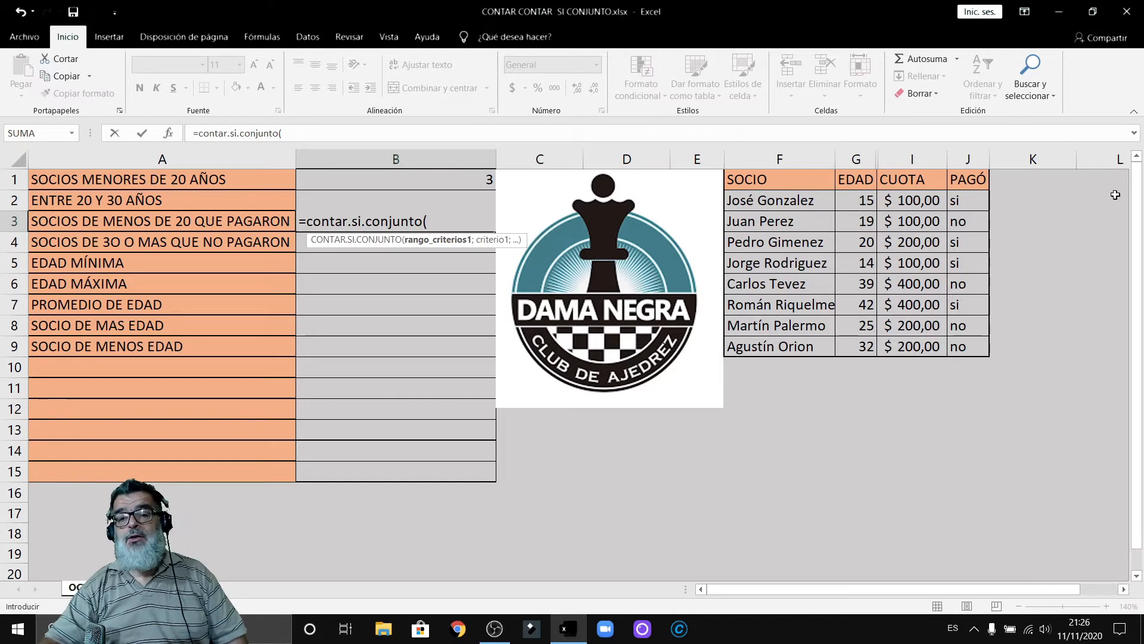
{"action": "left_click", "coordinate": [856, 159]}
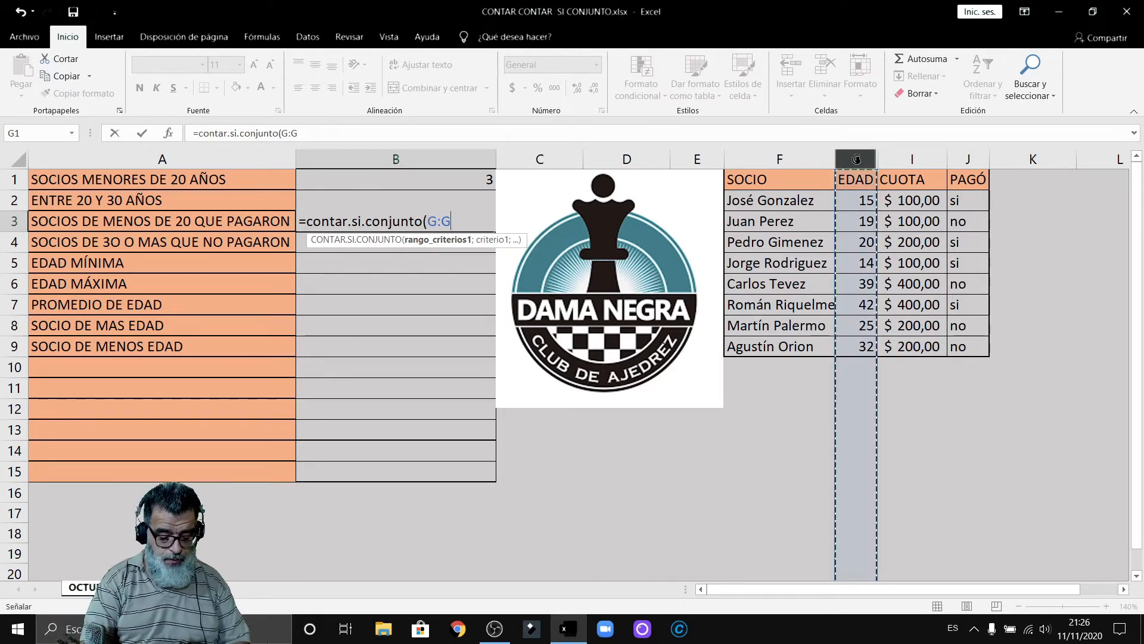
Enter "<20" as the first criterion of the formula in B3, followed by an argument separator
{"action": "type", "text": ";"}
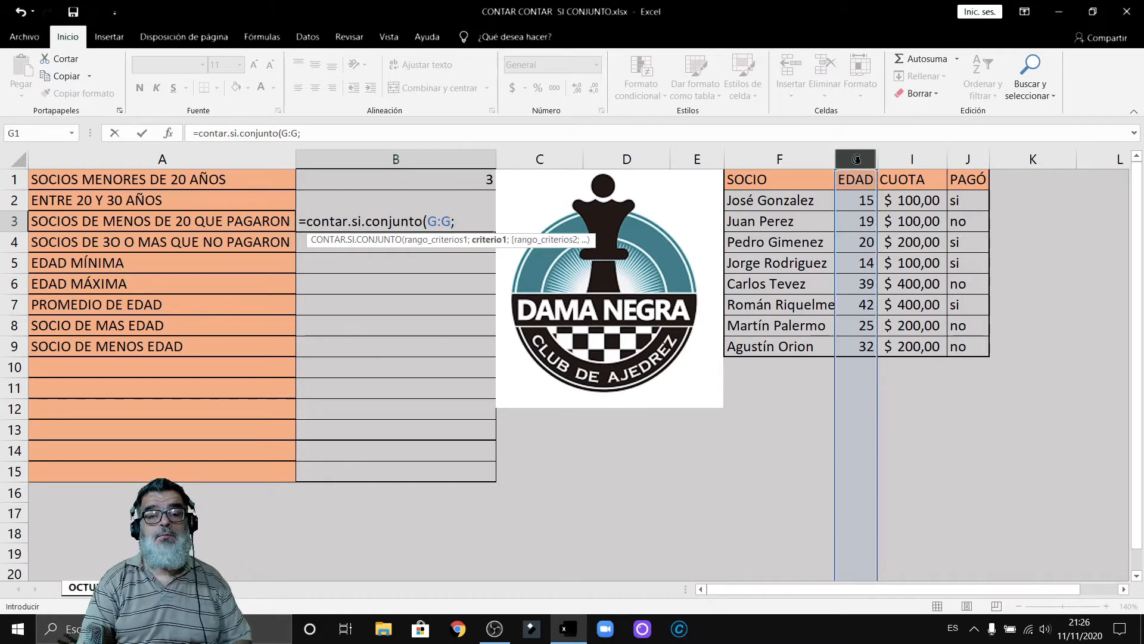
{"action": "type", "text": "\"<"}
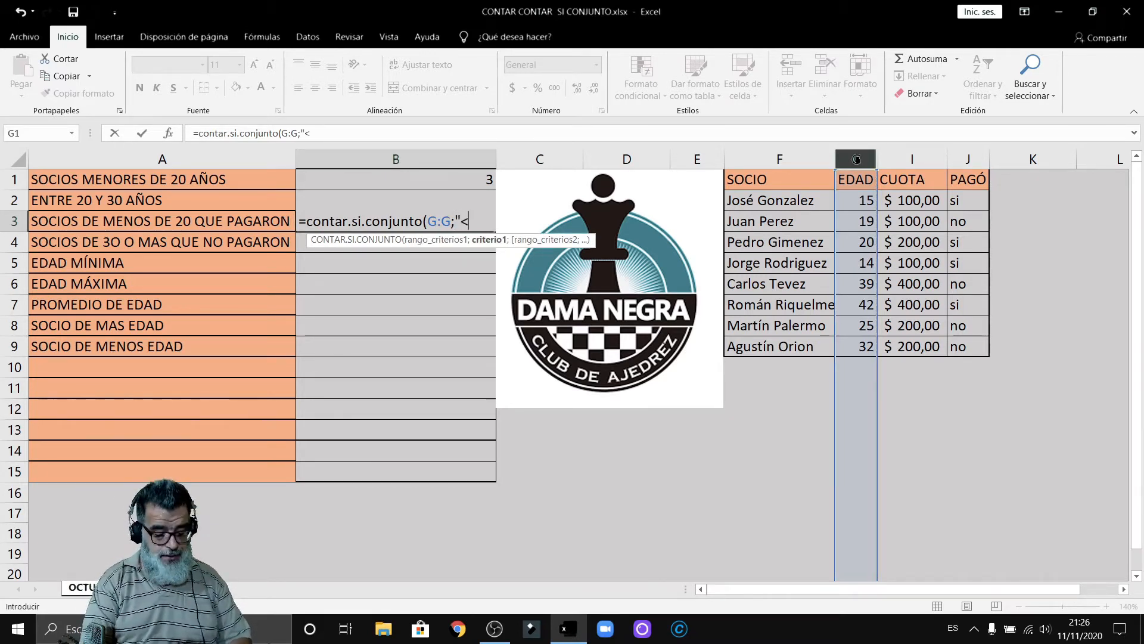
{"action": "type", "text": "20"}
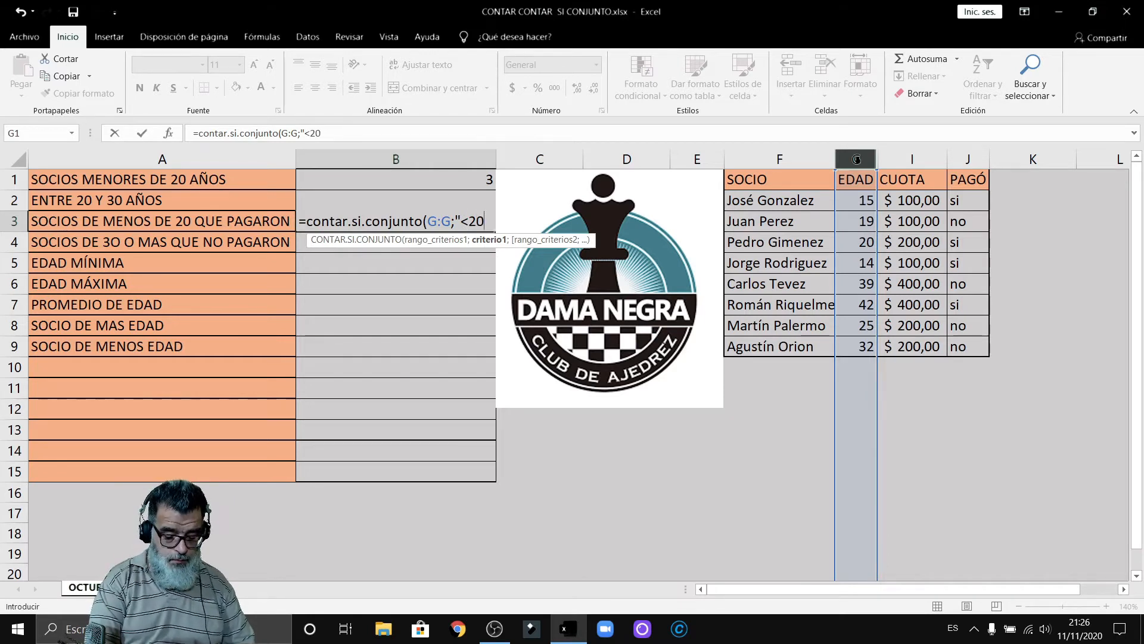
{"action": "type", "text": "\""}
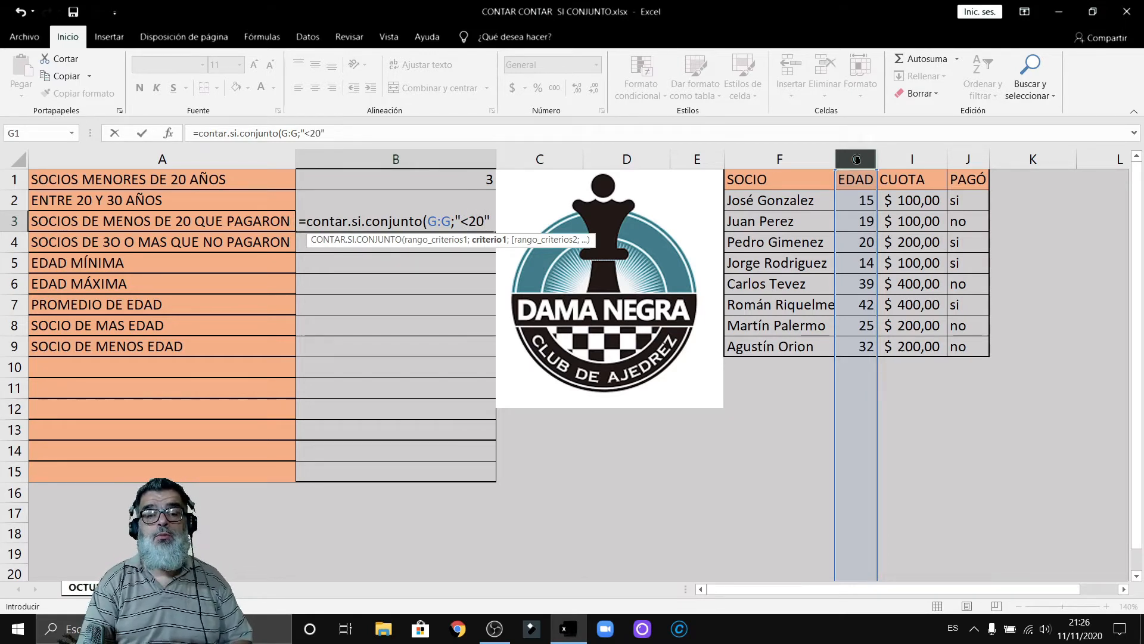
{"action": "type", "text": ";"}
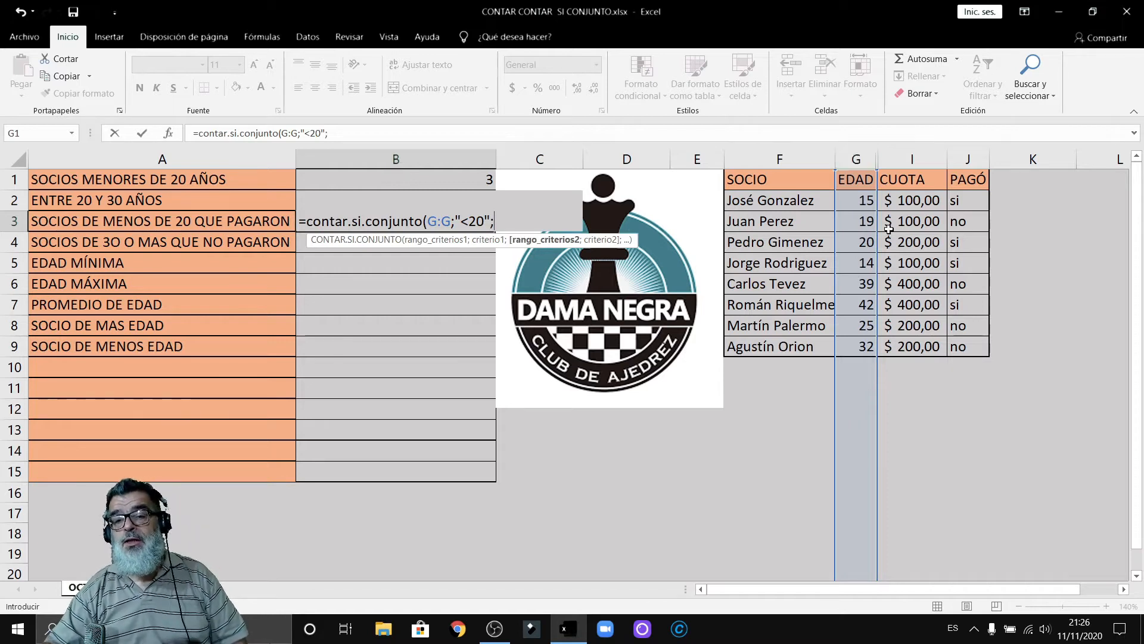
Complete B3's formula with column J (J:J) as second criteria range and "=si" as its criterion
{"action": "left_click", "coordinate": [957, 159]}
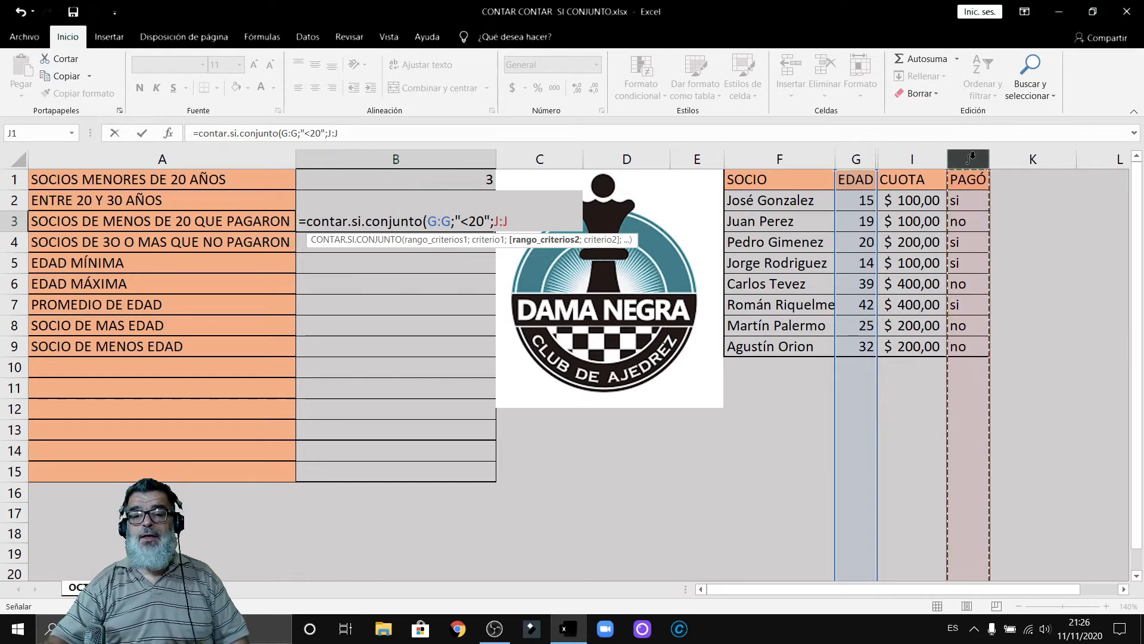
{"action": "type", "text": ";"}
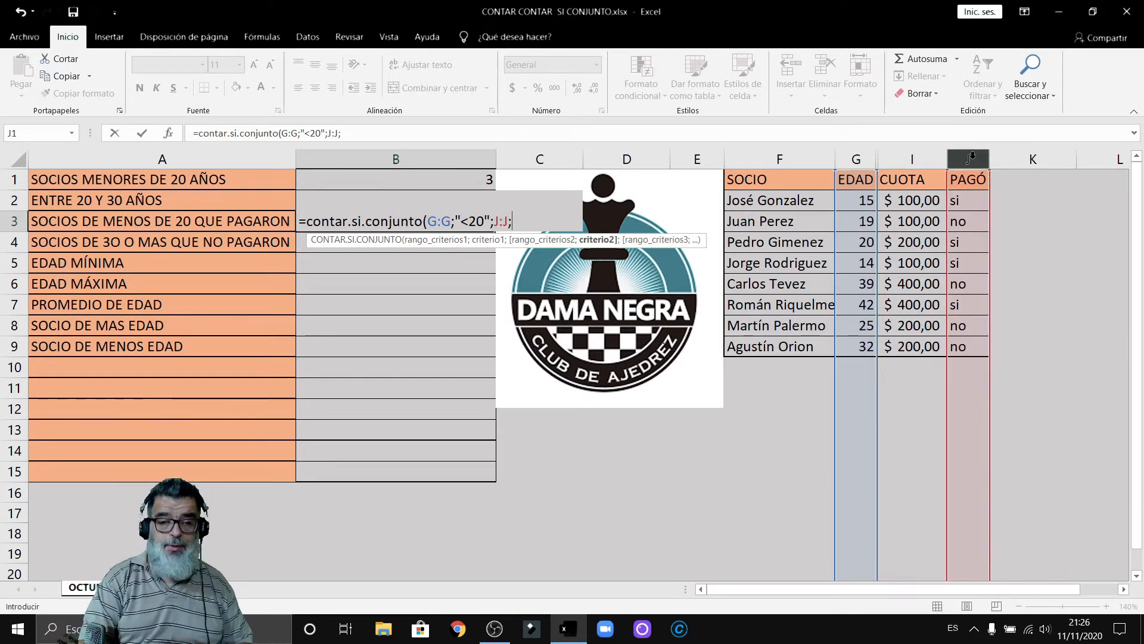
{"action": "type", "text": "\""}
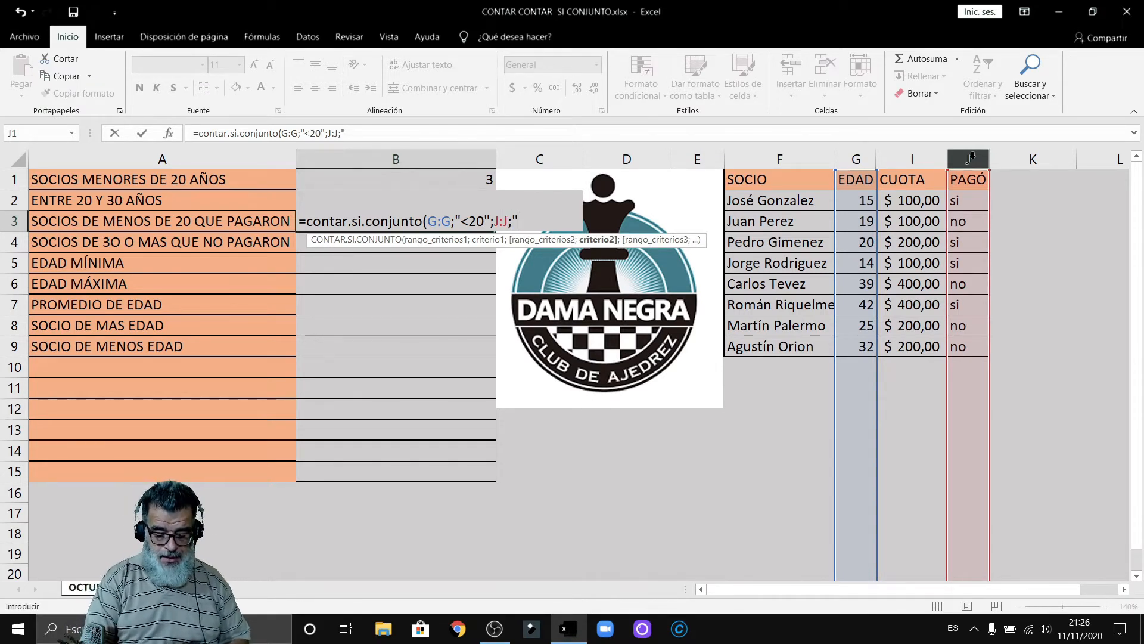
{"action": "type", "text": "="}
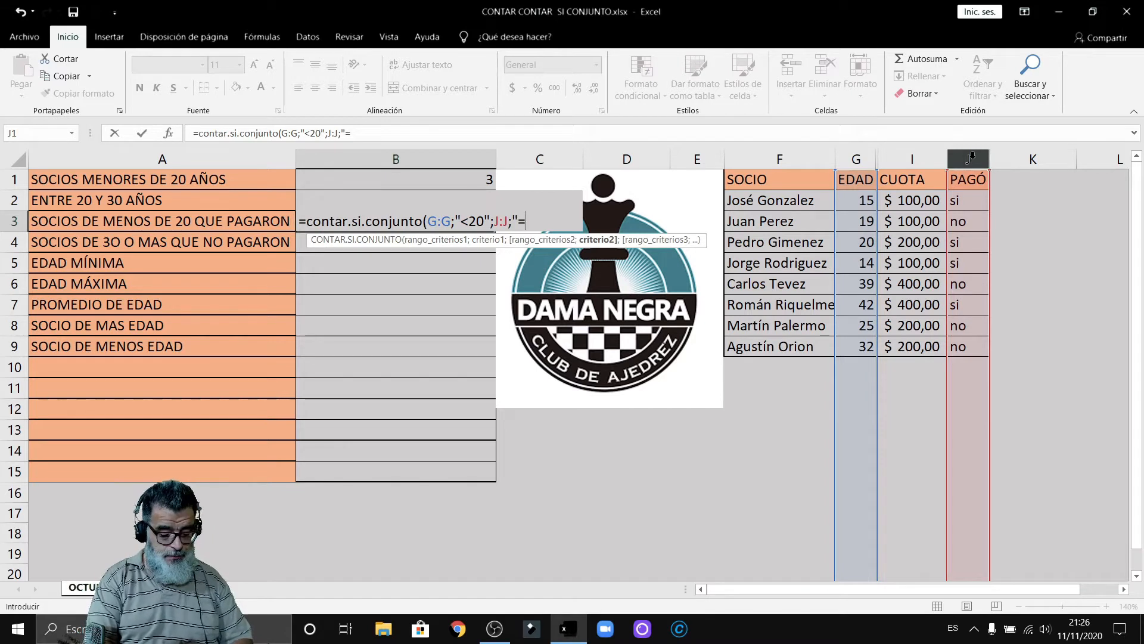
{"action": "type", "text": "si\")"}
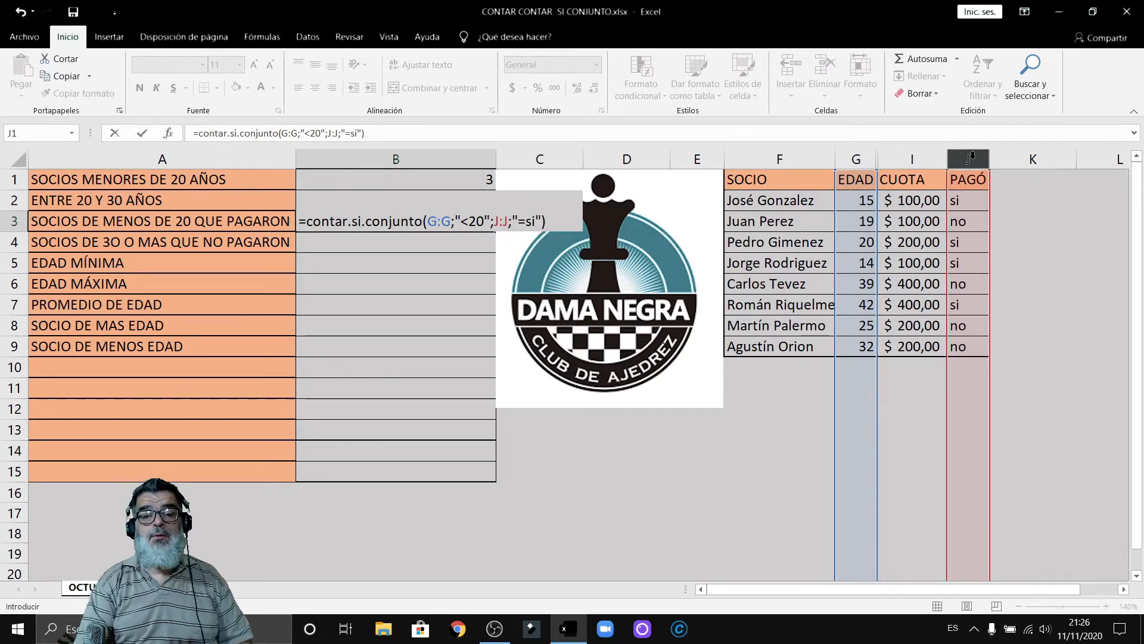
{"action": "key", "text": "Return"}
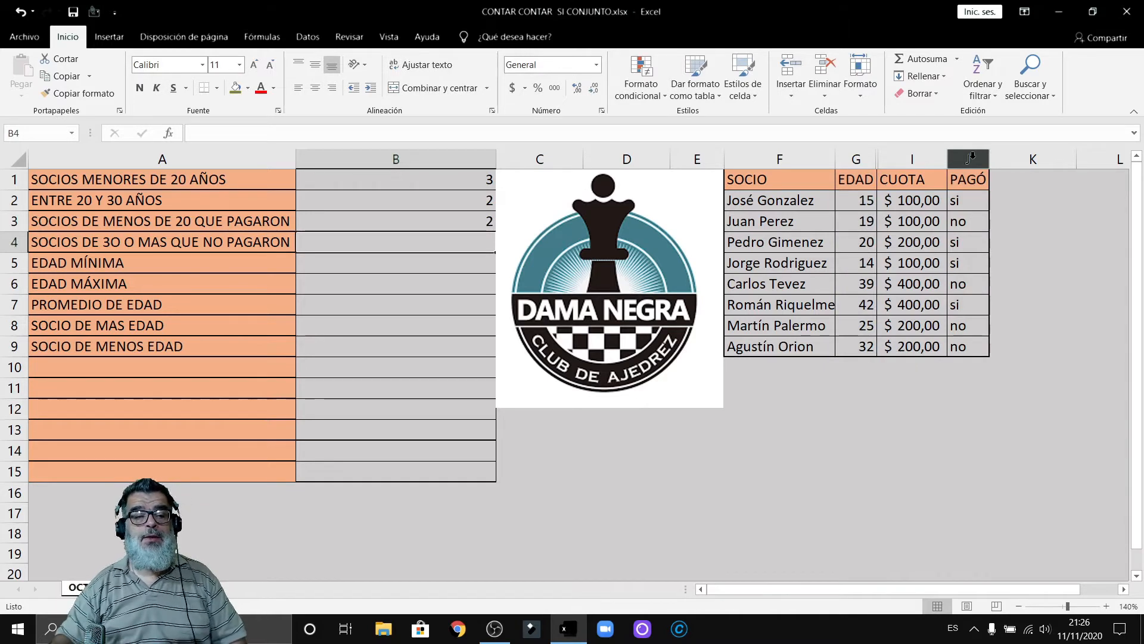
Review B3's formula against the first member's age in the EDAD column, ending with cell B4 selected
{"action": "left_click", "coordinate": [462, 219]}
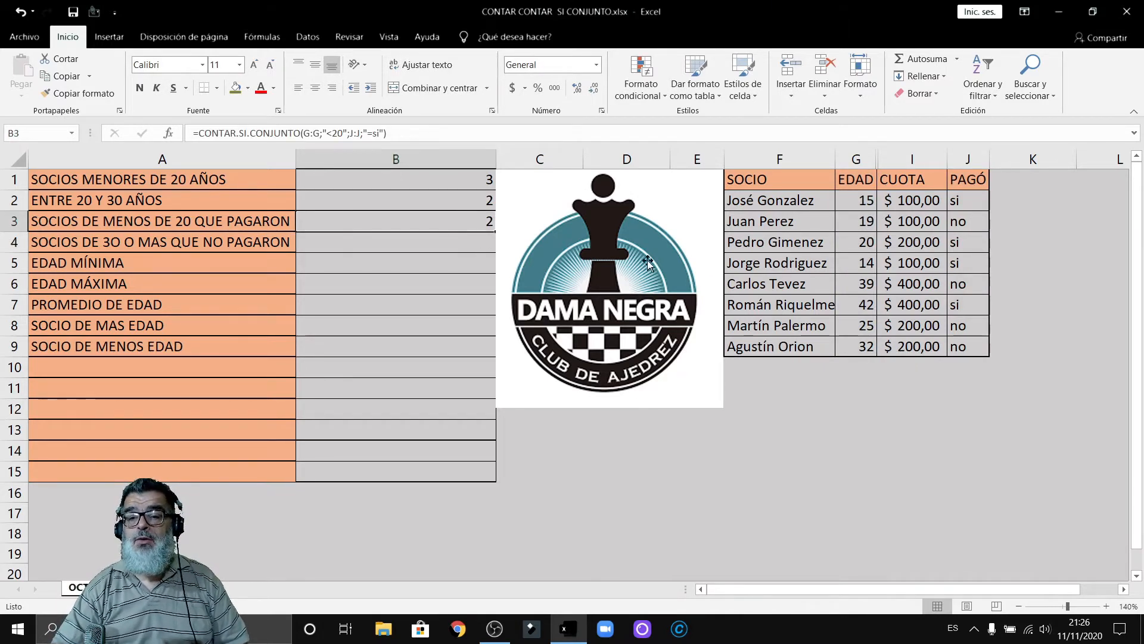
{"action": "left_click", "coordinate": [865, 202]}
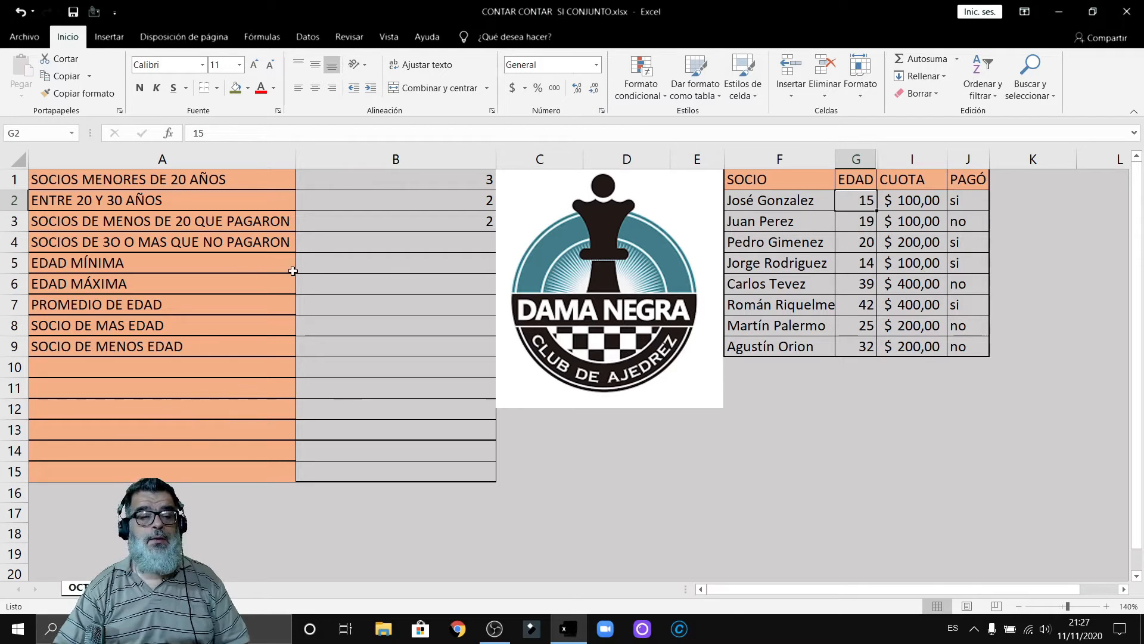
{"action": "left_click", "coordinate": [366, 222]}
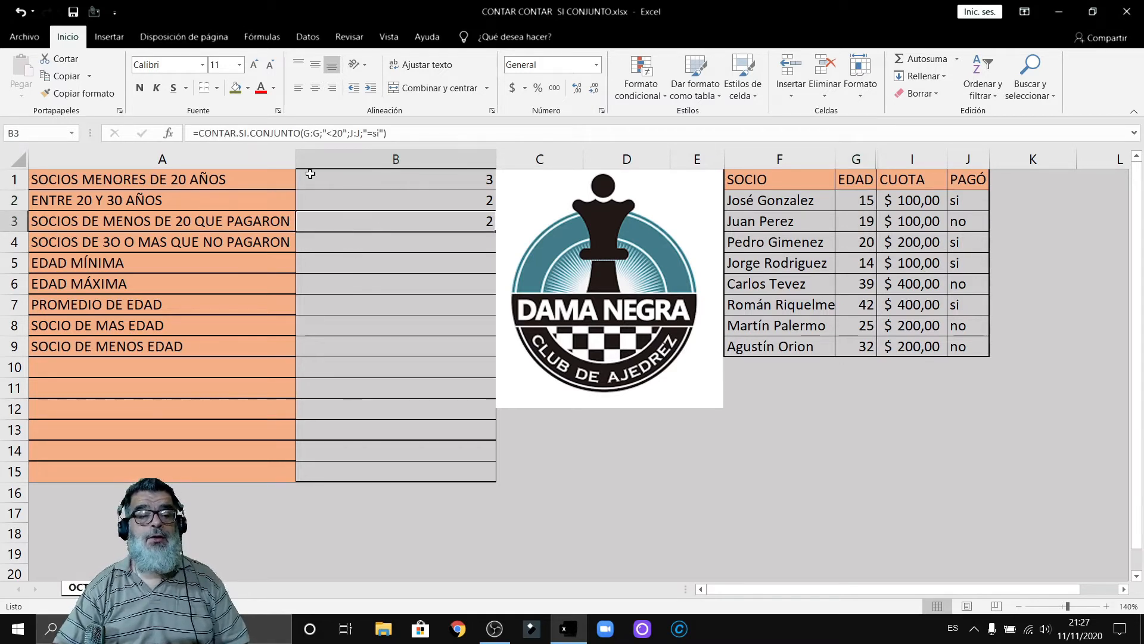
{"action": "left_click", "coordinate": [372, 245]}
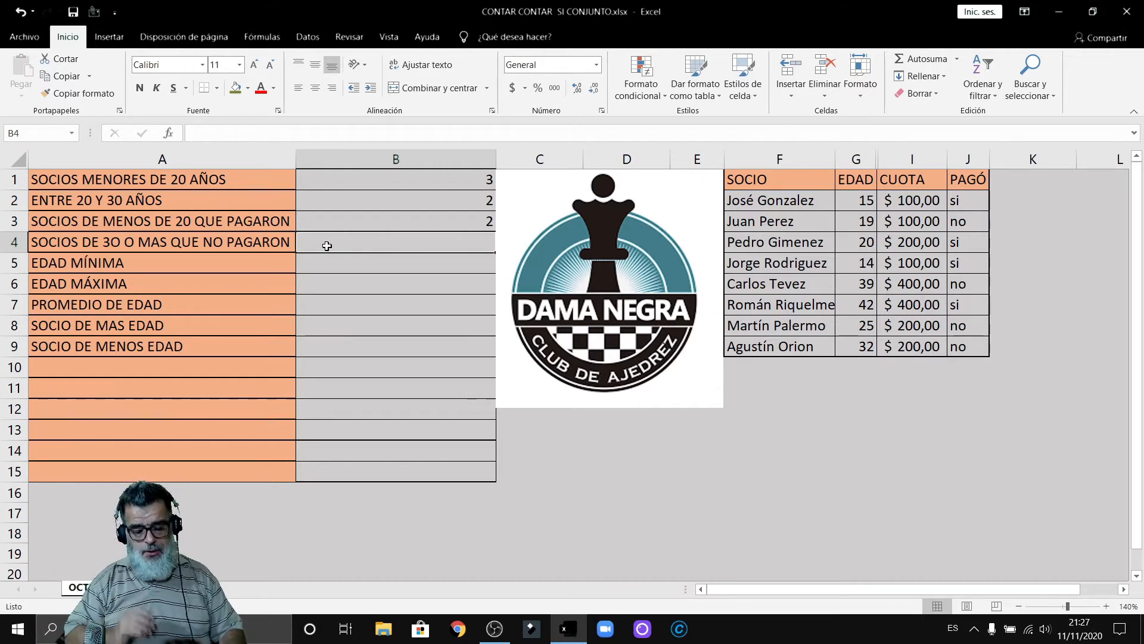
Start a CONTAR.SI.CONJUNTO formula in B4 with column G (G:G) as its first criteria range
{"action": "type", "text": "="}
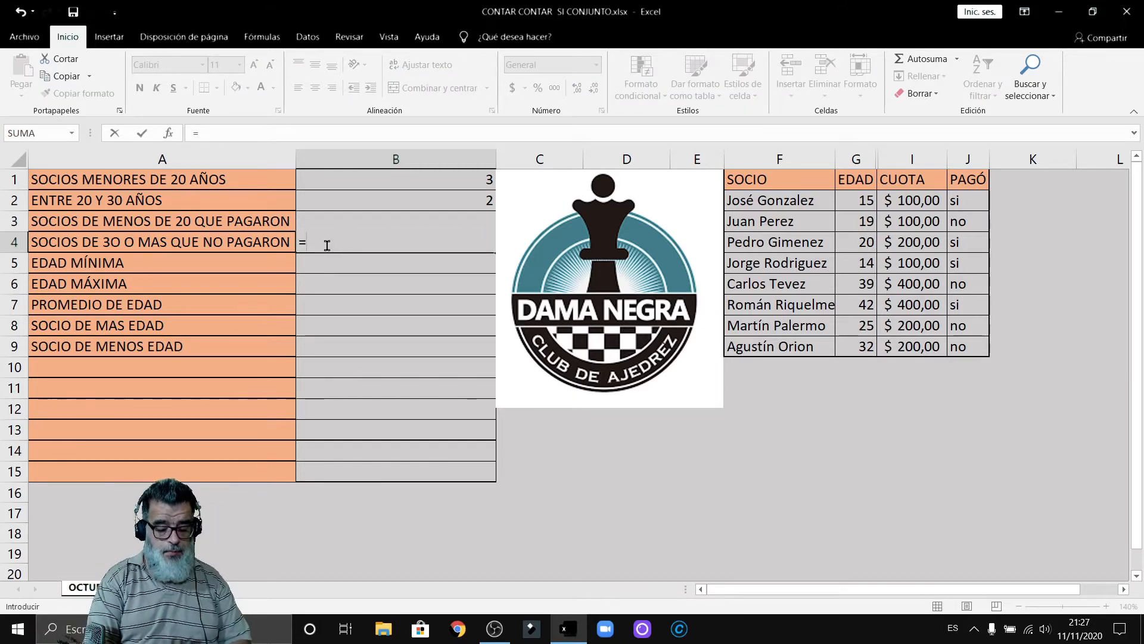
{"action": "type", "text": "contar"}
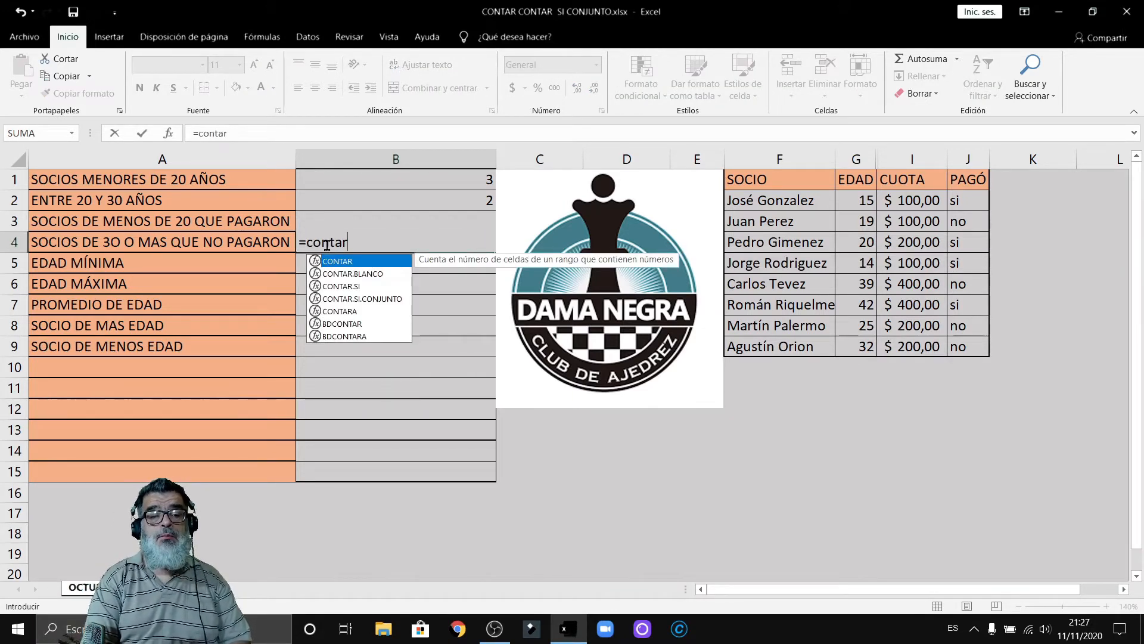
{"action": "type", "text": ".si"}
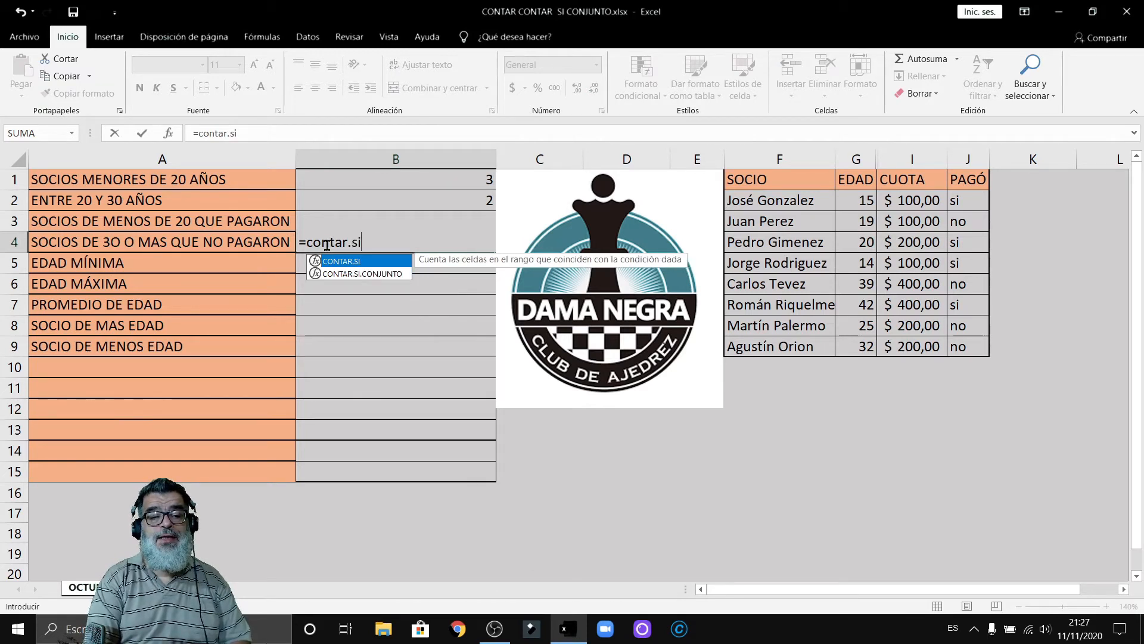
{"action": "type", "text": ".con"}
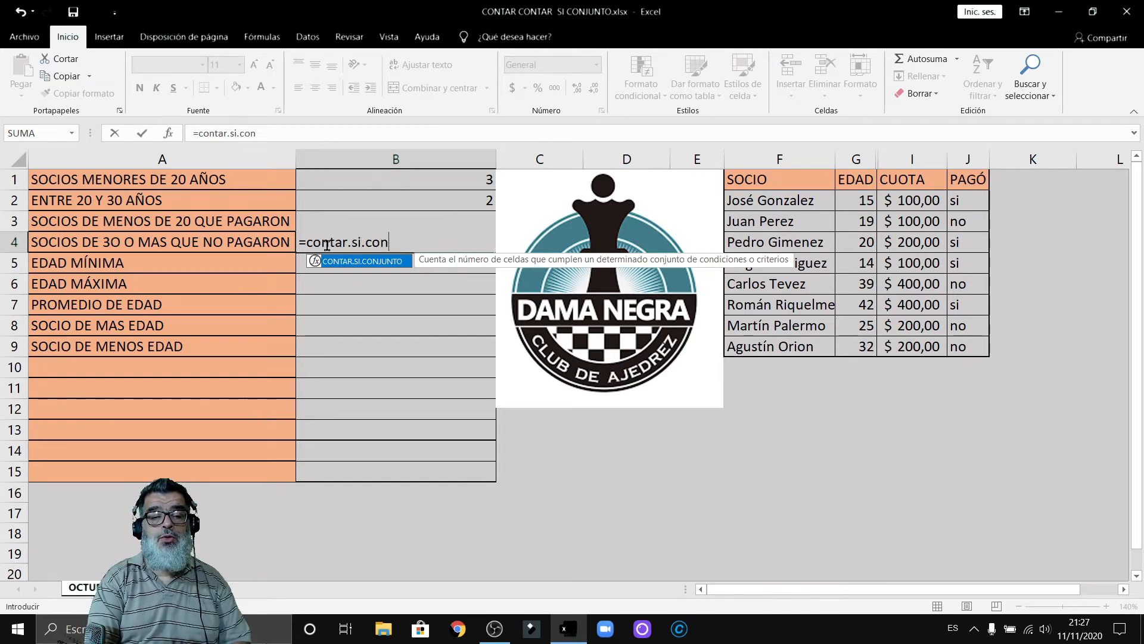
{"action": "type", "text": "junto("}
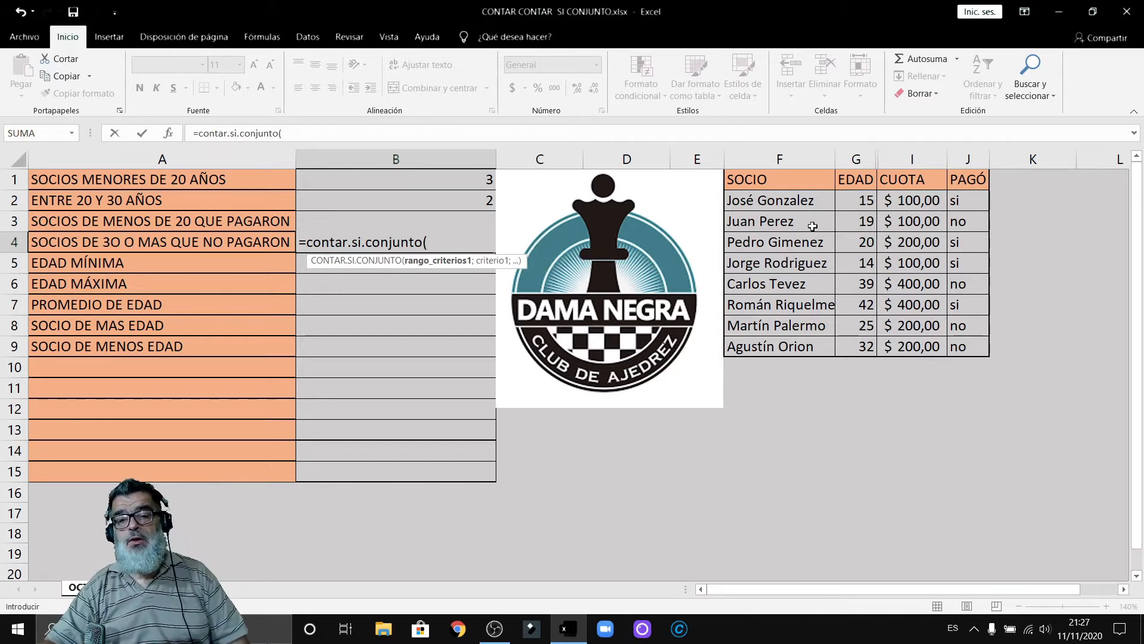
{"action": "left_click", "coordinate": [857, 157]}
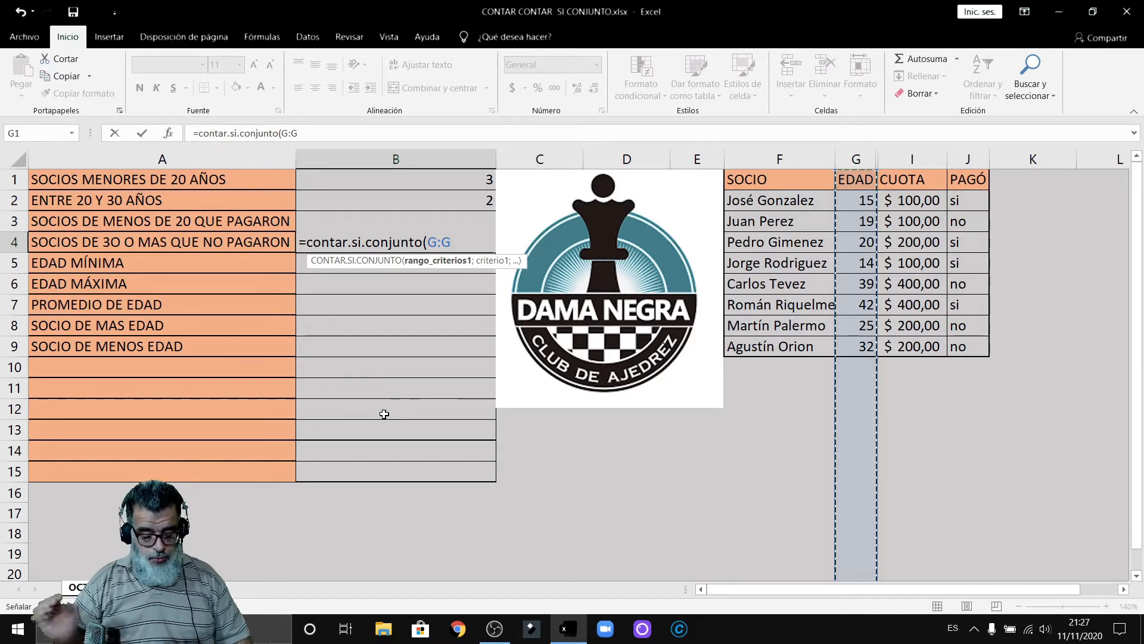
Enter ">=30" as the first criterion of B4's formula, followed by an argument separator
{"action": "type", "text": ";\">=3"}
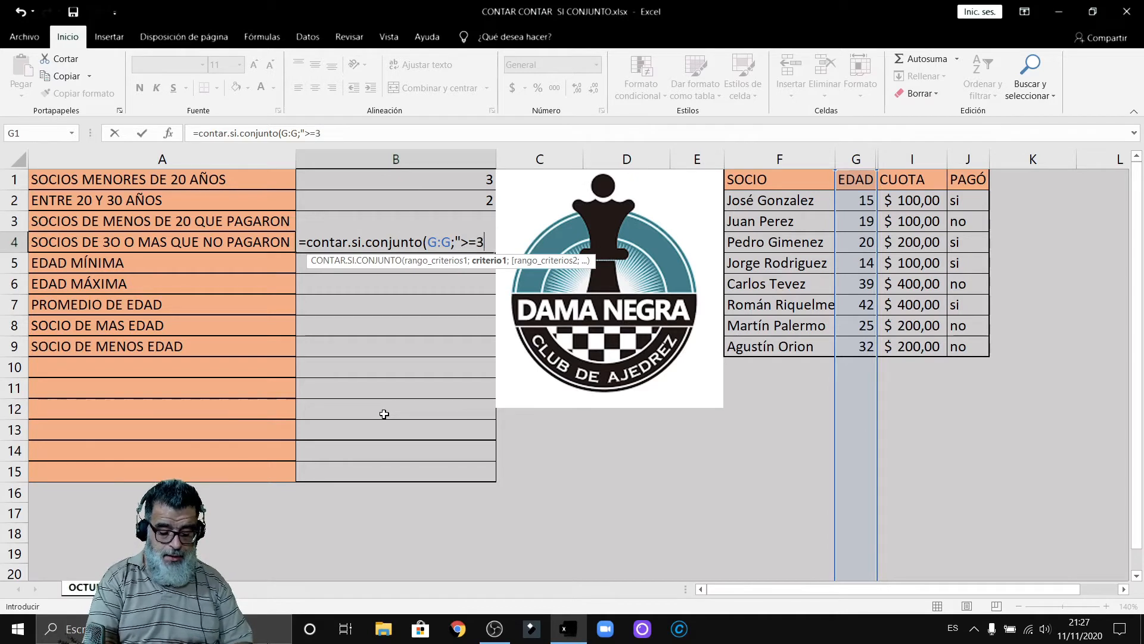
{"action": "type", "text": "0"}
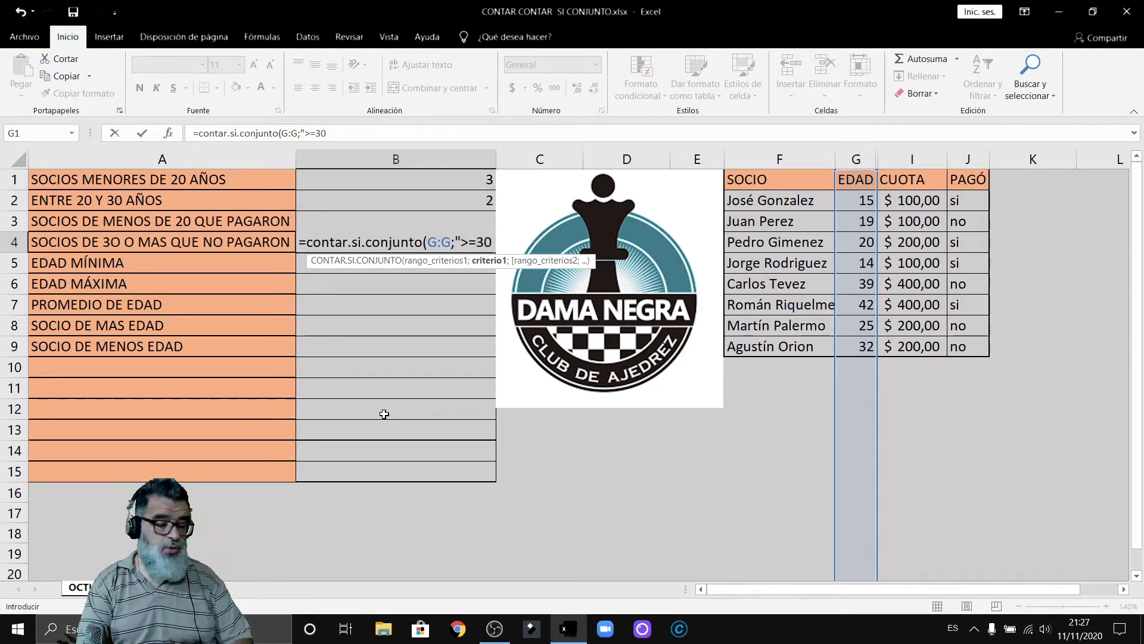
{"action": "type", "text": "\""}
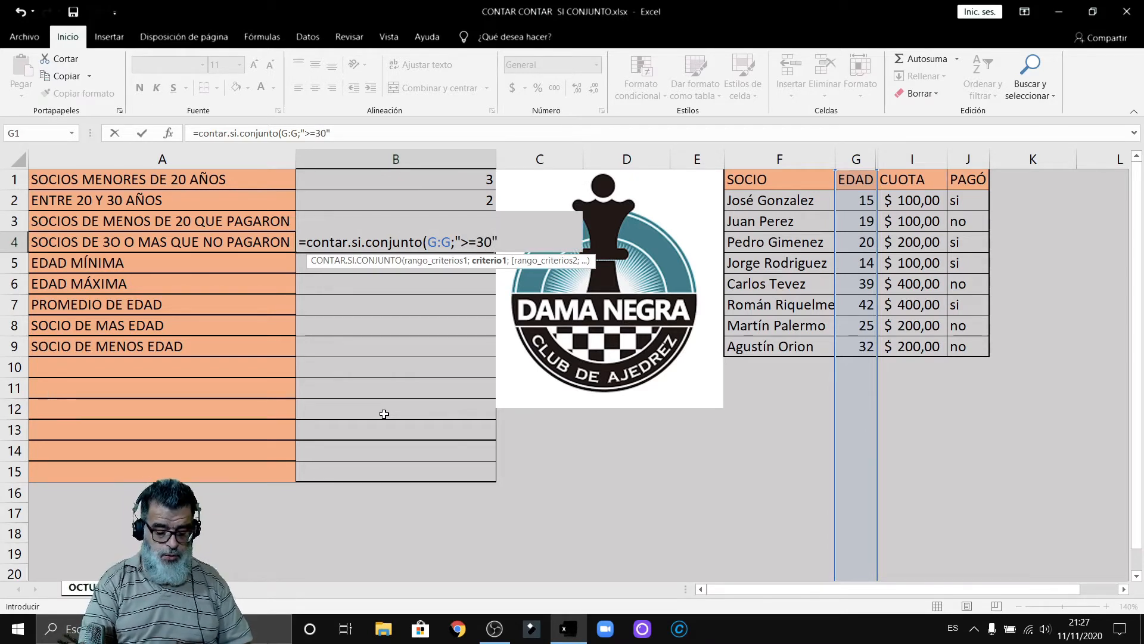
{"action": "type", "text": ";"}
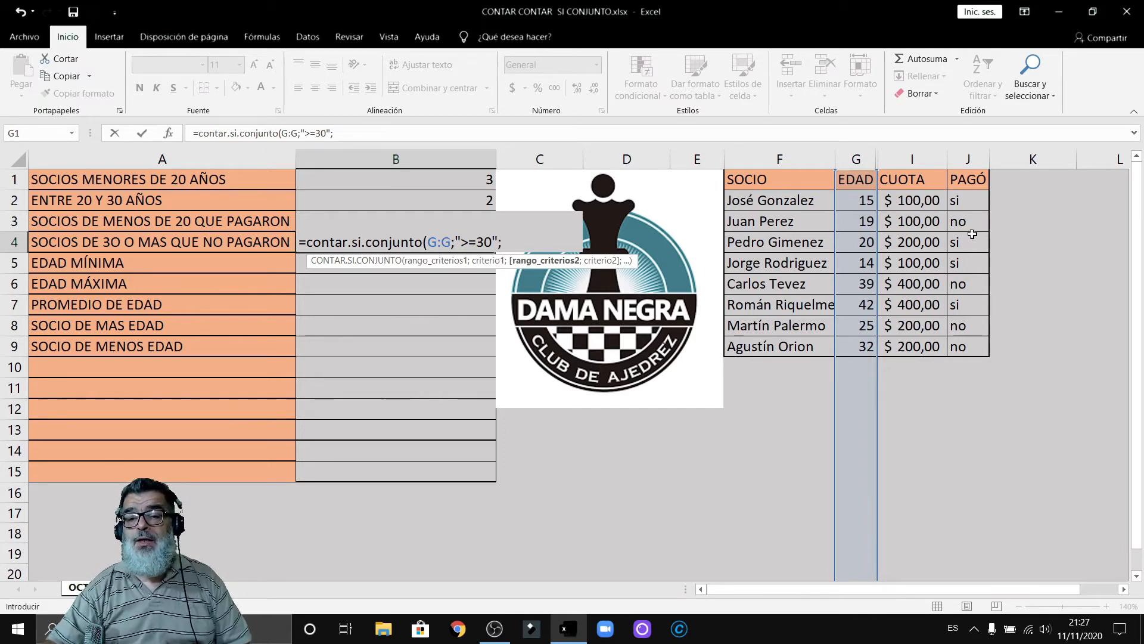
Complete B4's formula with column J (J:J) as second criteria range and "=no" as its criterion
{"action": "left_click", "coordinate": [967, 160]}
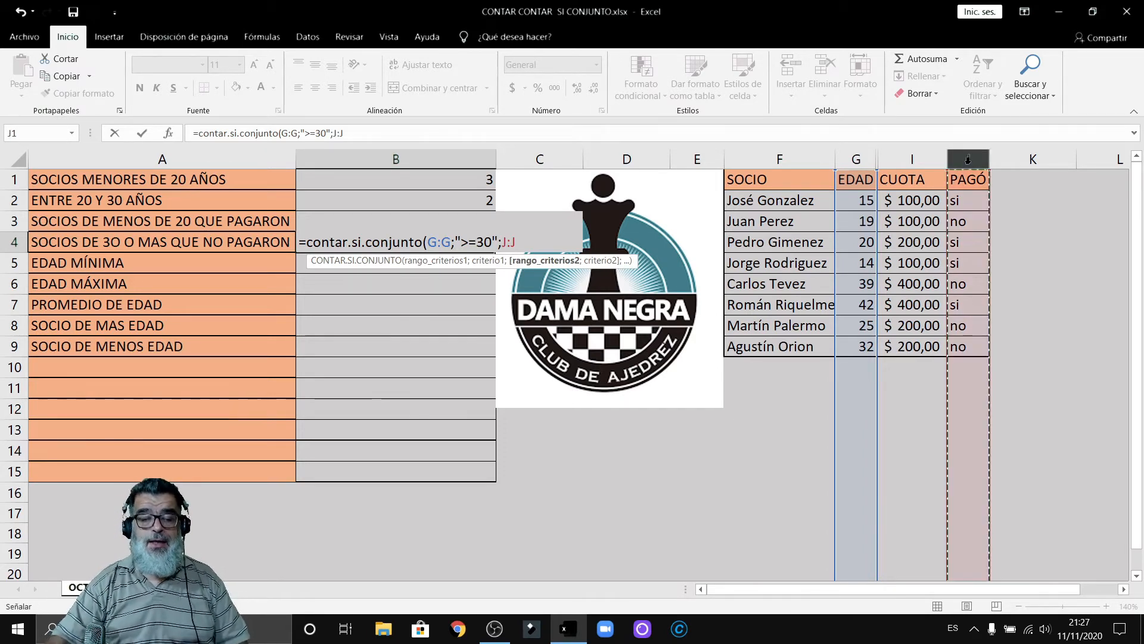
{"action": "type", "text": ";\"=no"}
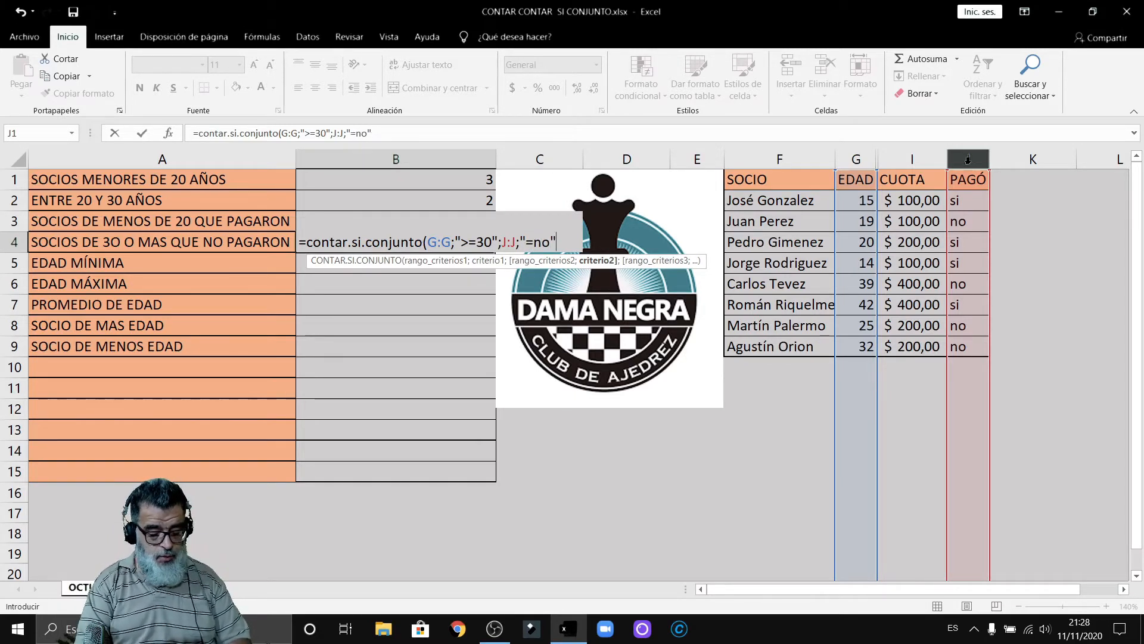
{"action": "type", "text": ")"}
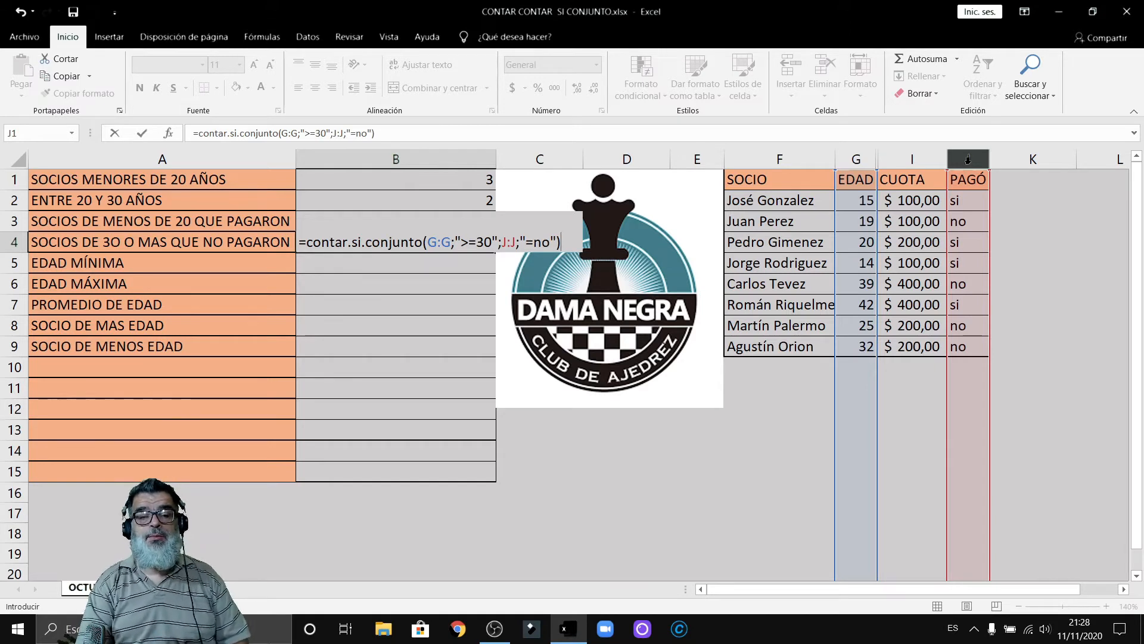
{"action": "key", "text": "Return"}
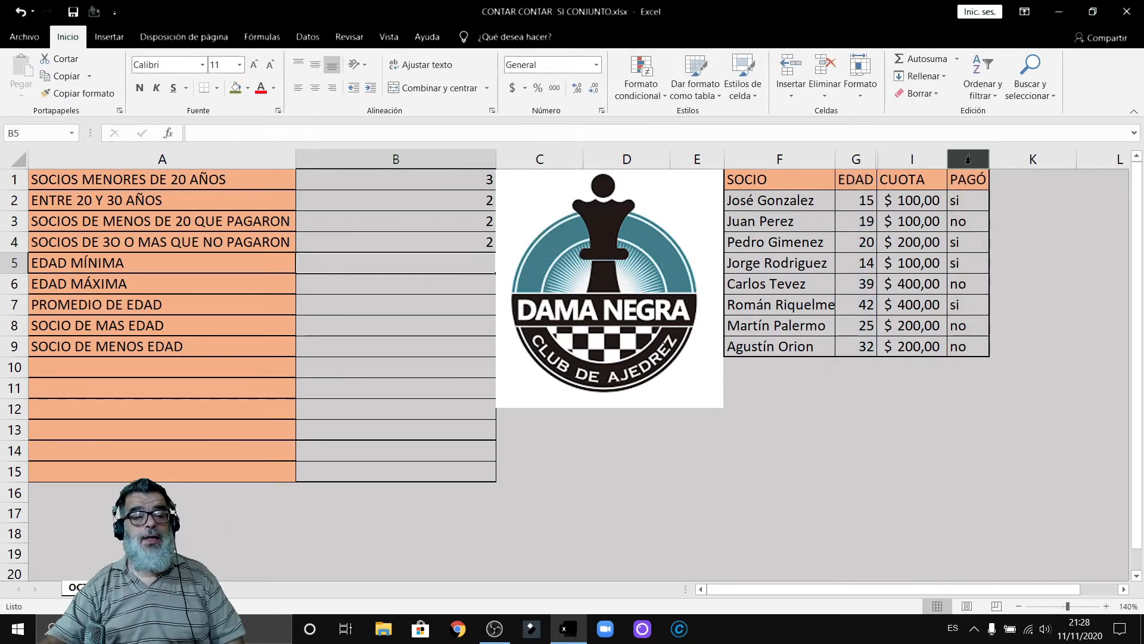
Check B4's formula against the EDAD and PAGÓ values of the members in rows 9 and 6
{"action": "key", "text": "Up"}
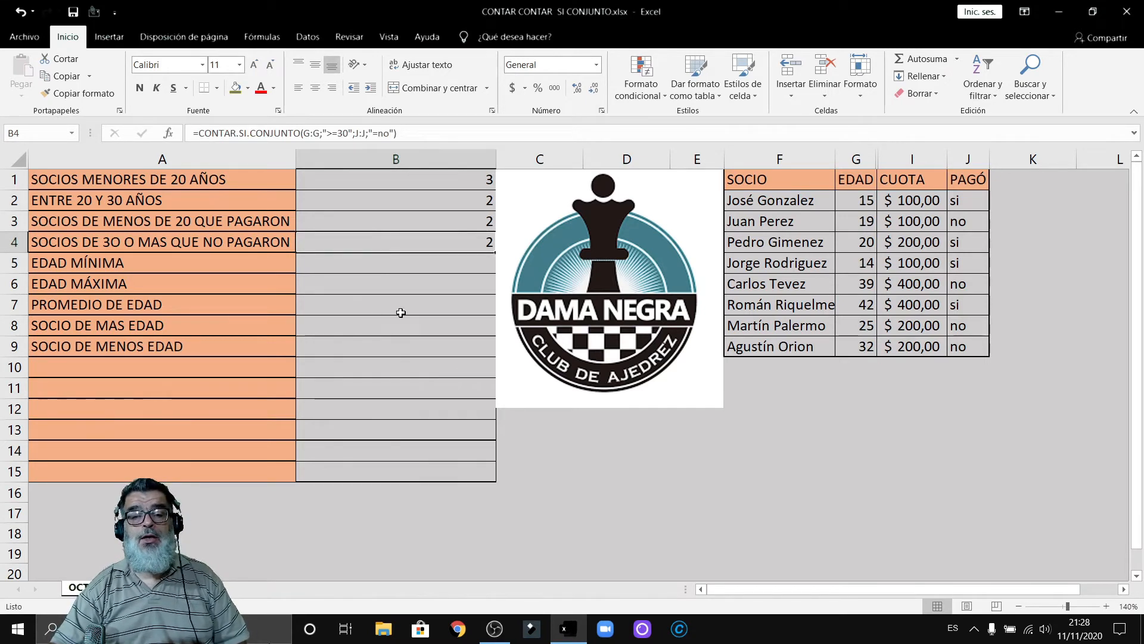
{"action": "left_click", "coordinate": [872, 349]}
{"action": "left_click", "coordinate": [965, 346]}
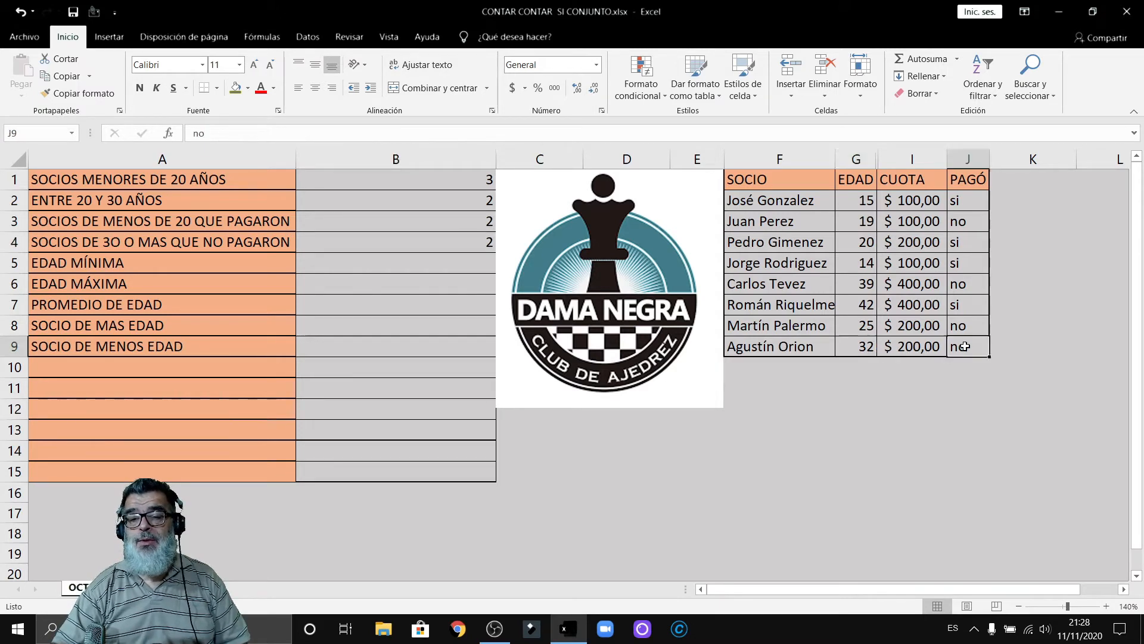
{"action": "left_click", "coordinate": [869, 285]}
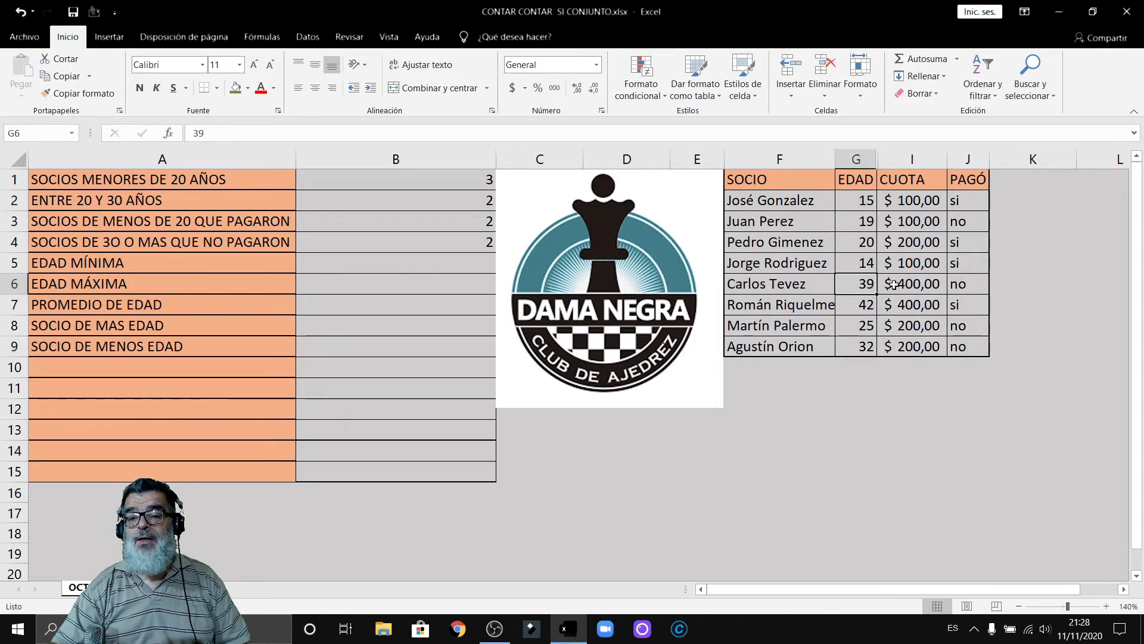
{"action": "left_click", "coordinate": [958, 286]}
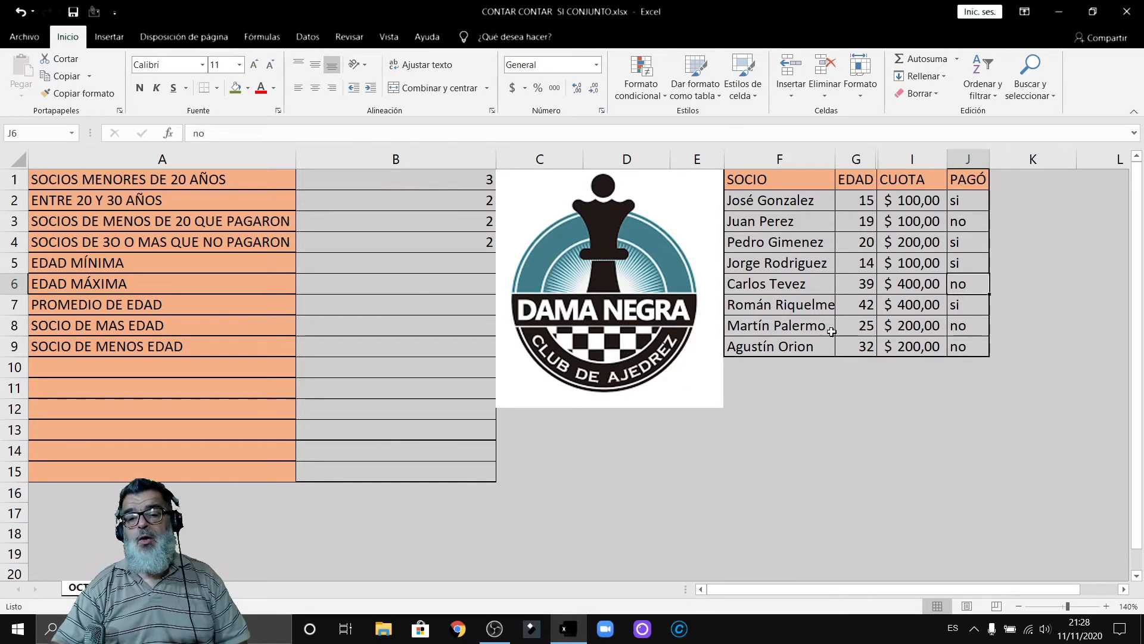
Change the PAGÓ value in J7 to "no"
{"action": "left_click", "coordinate": [962, 307]}
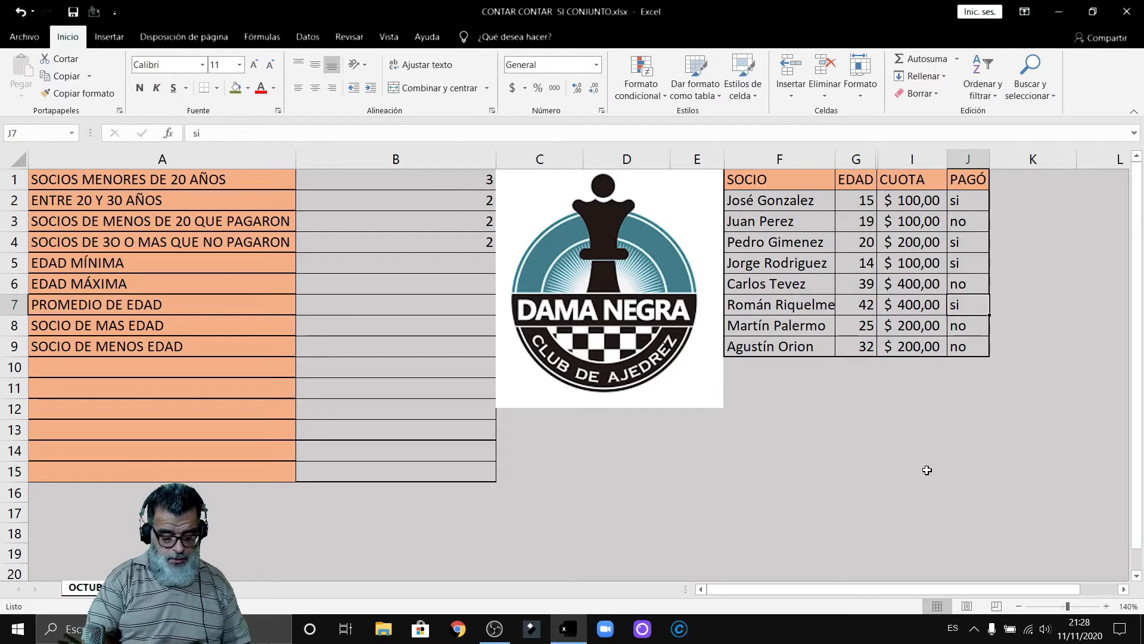
{"action": "type", "text": "no"}
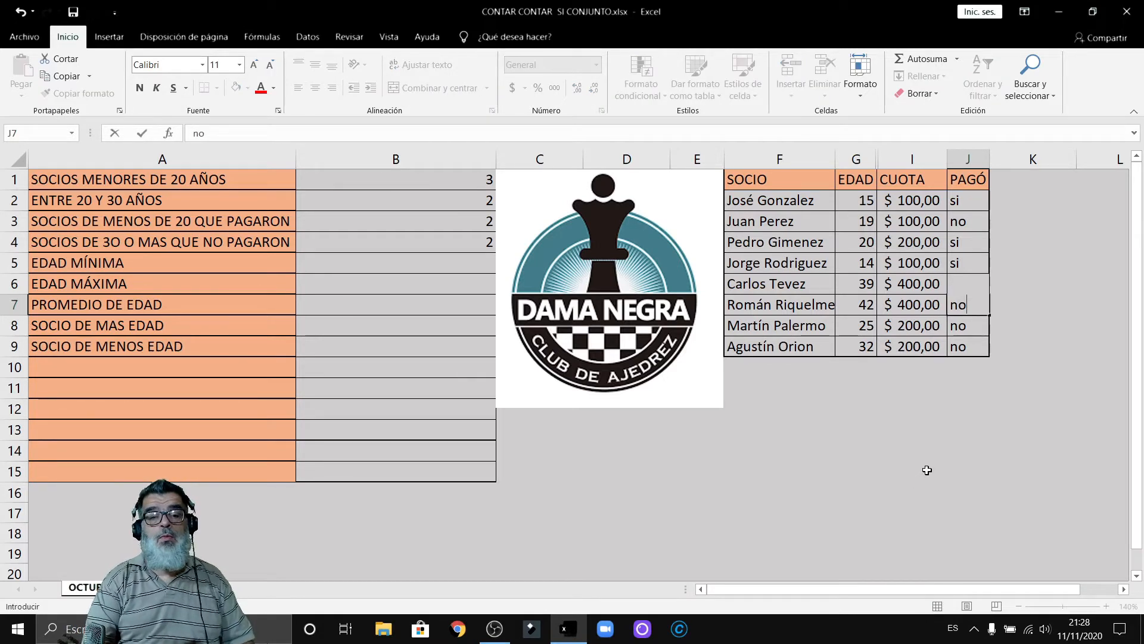
{"action": "key", "text": "Return"}
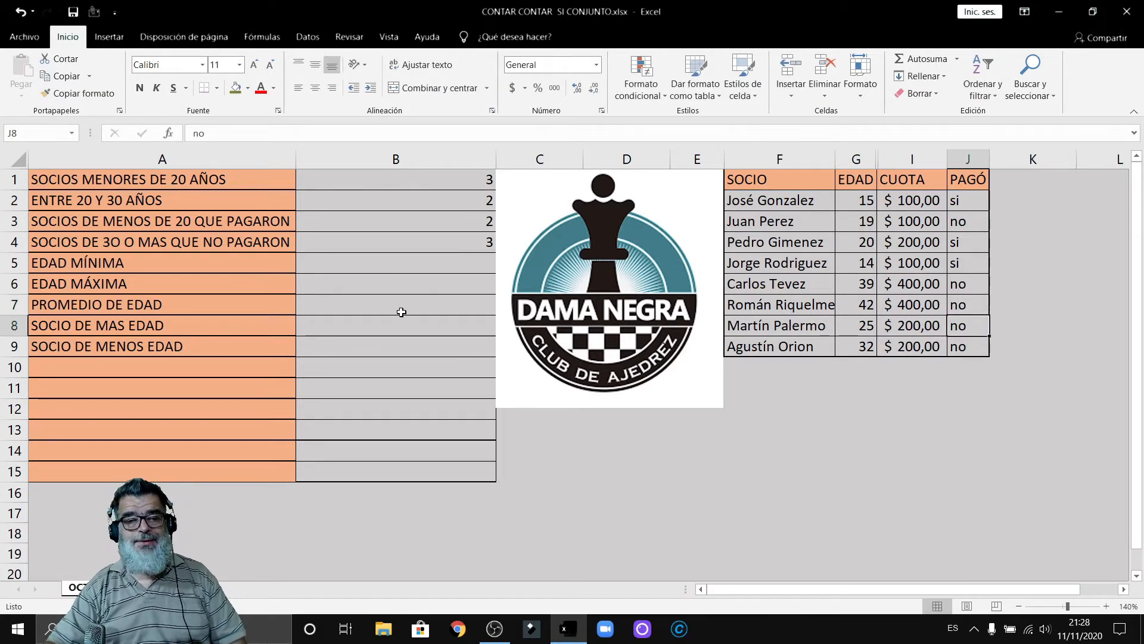
Review the counting formulas in cells B1 to B4 against their labels in column A, leaving them unedited
{"action": "left_click", "coordinate": [363, 264]}
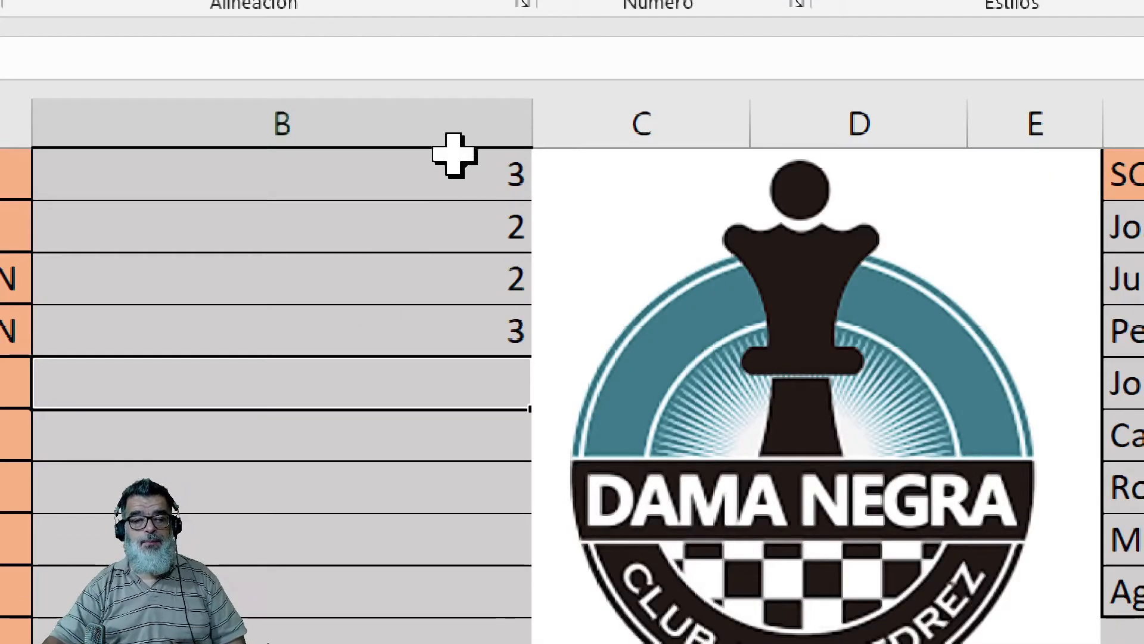
{"action": "double_click", "coordinate": [415, 186]}
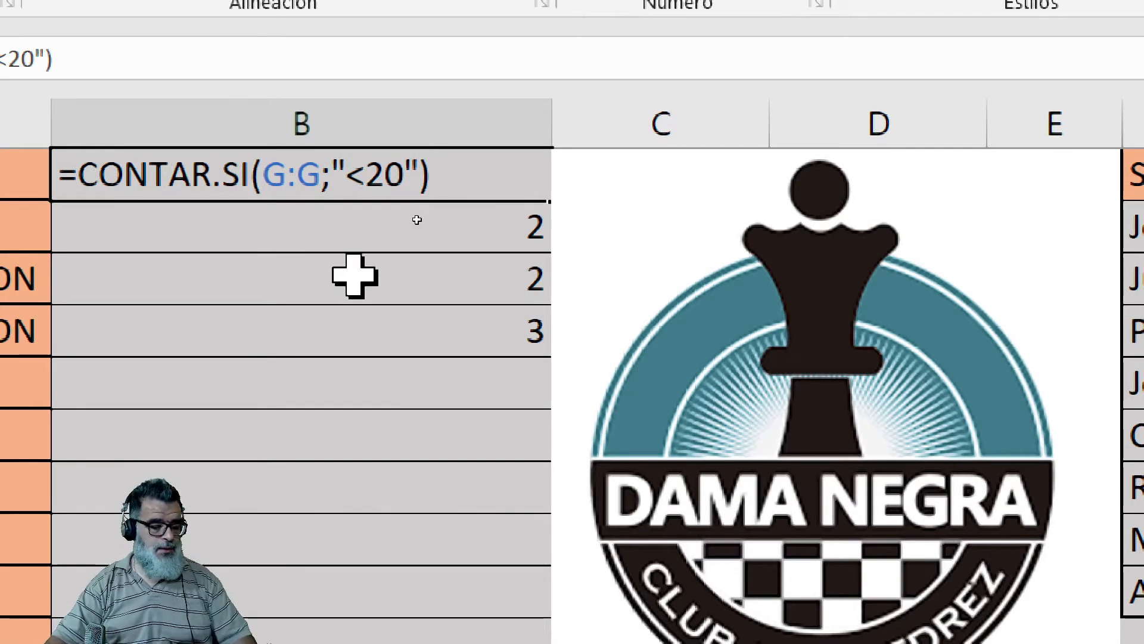
{"action": "key", "text": "Escape"}
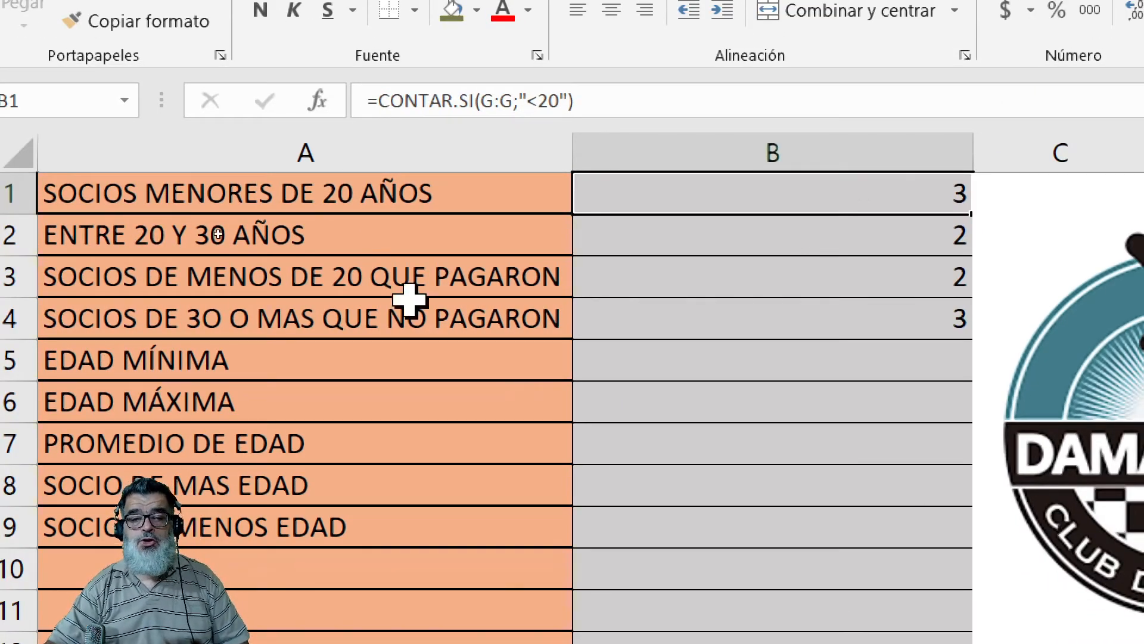
{"action": "left_click", "coordinate": [769, 227]}
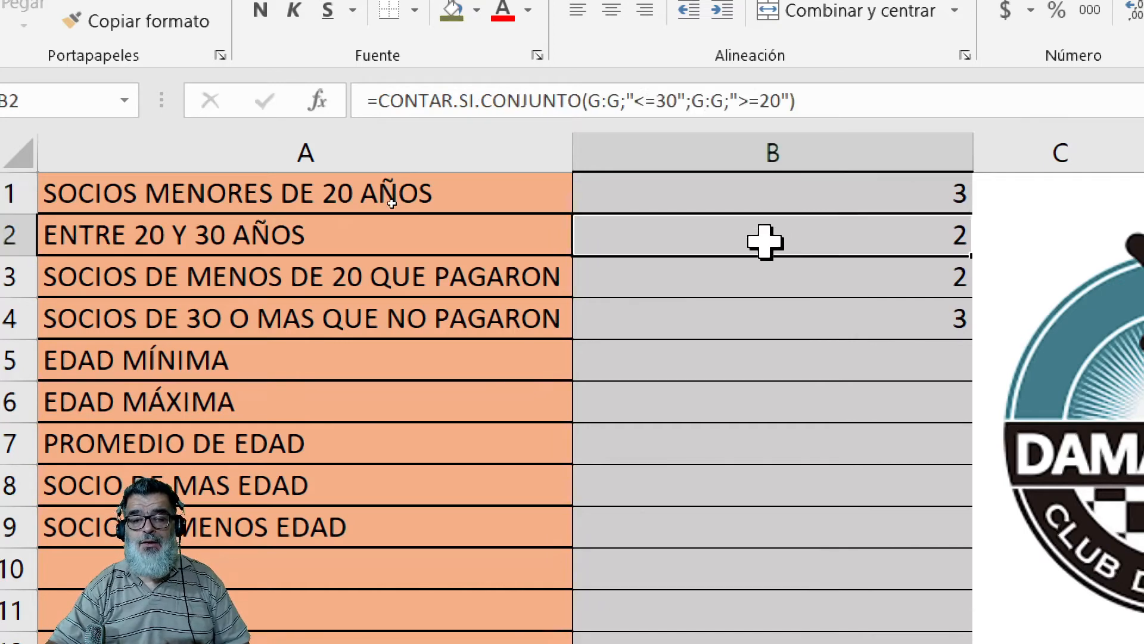
{"action": "double_click", "coordinate": [764, 242]}
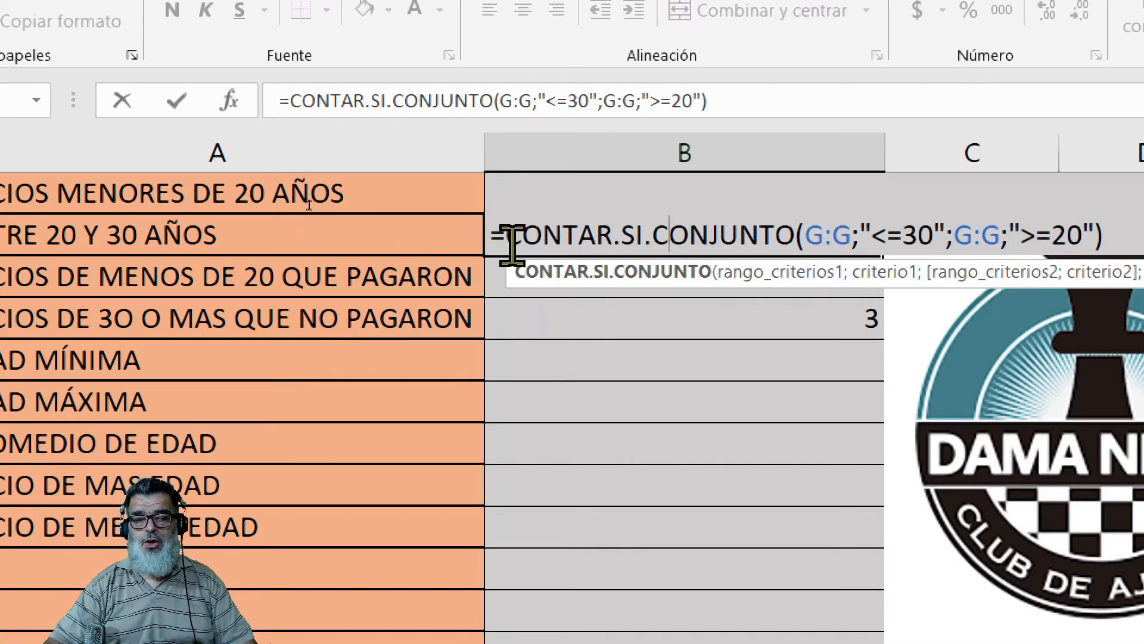
{"action": "key", "text": "ctrl+Return"}
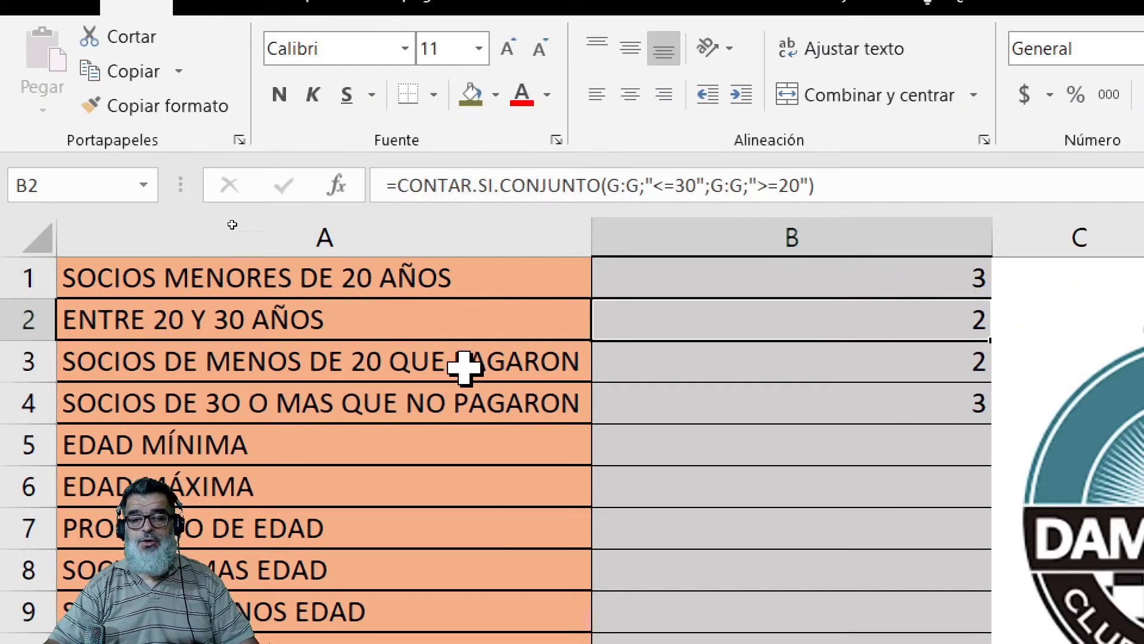
{"action": "left_click", "coordinate": [928, 364]}
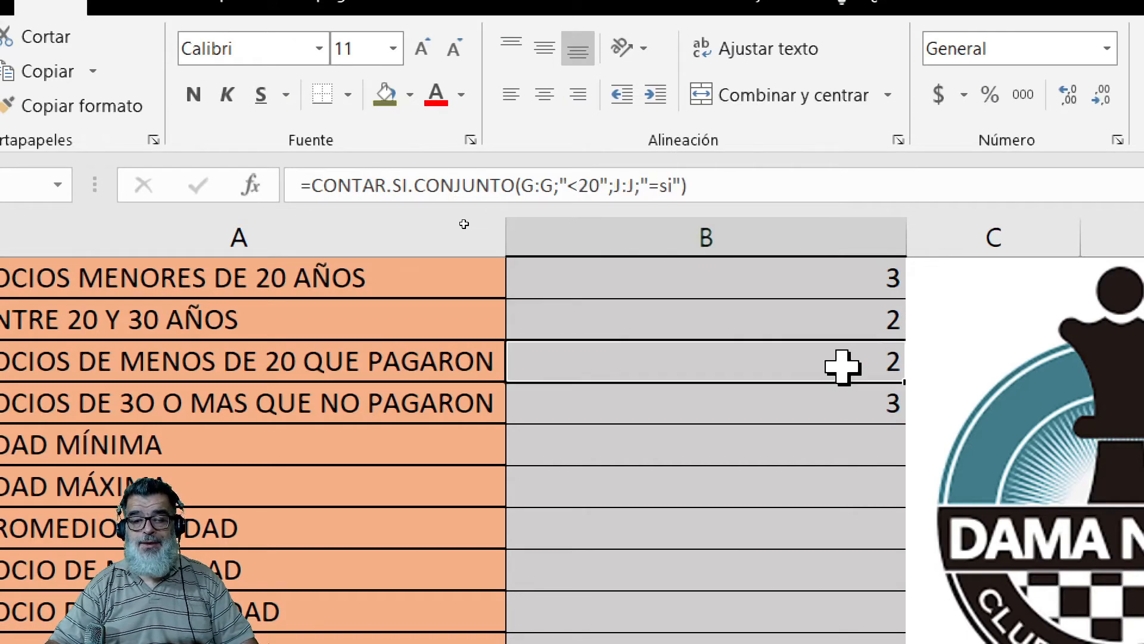
{"action": "double_click", "coordinate": [842, 367]}
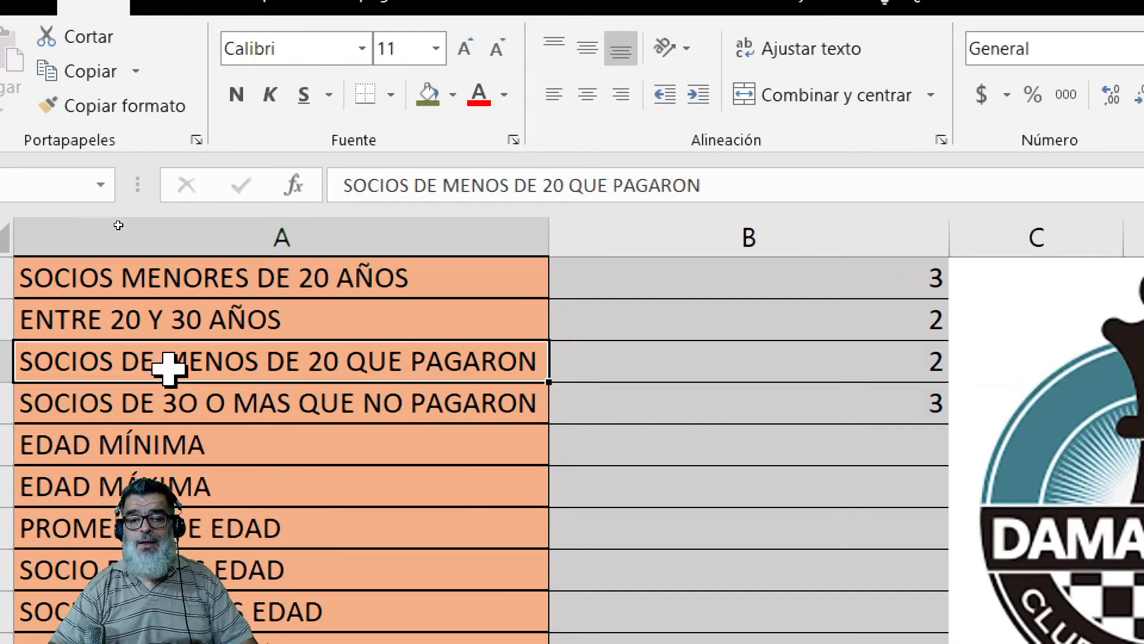
{"action": "left_click", "coordinate": [867, 412]}
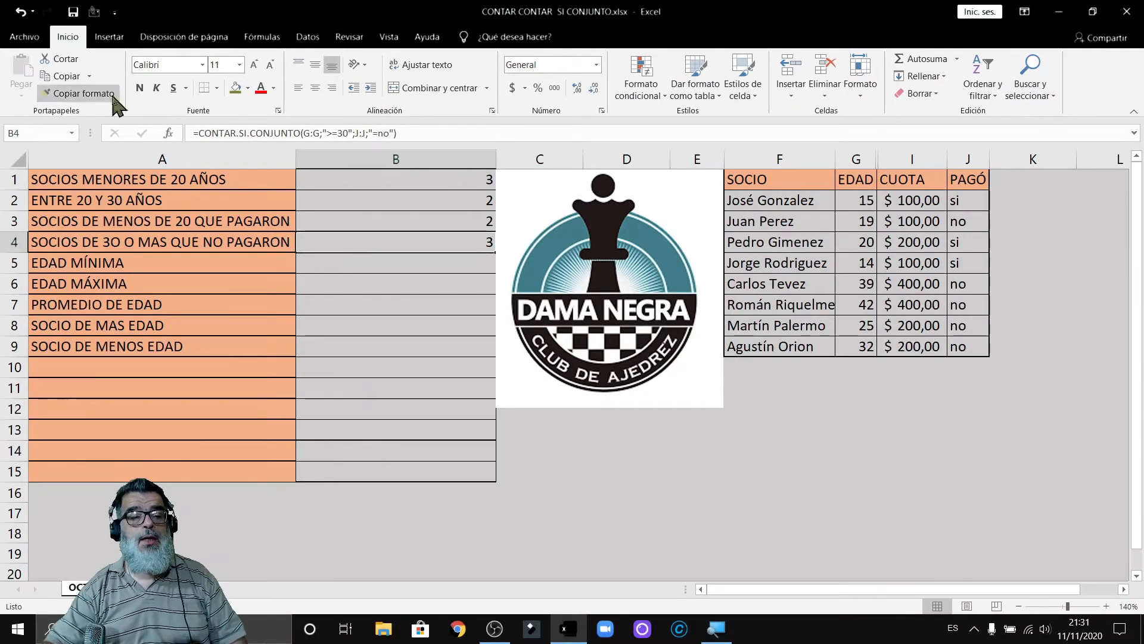
Enter =MIN(G:G) in B5 to calculate the minimum age from the EDAD column
{"action": "left_click", "coordinate": [304, 264]}
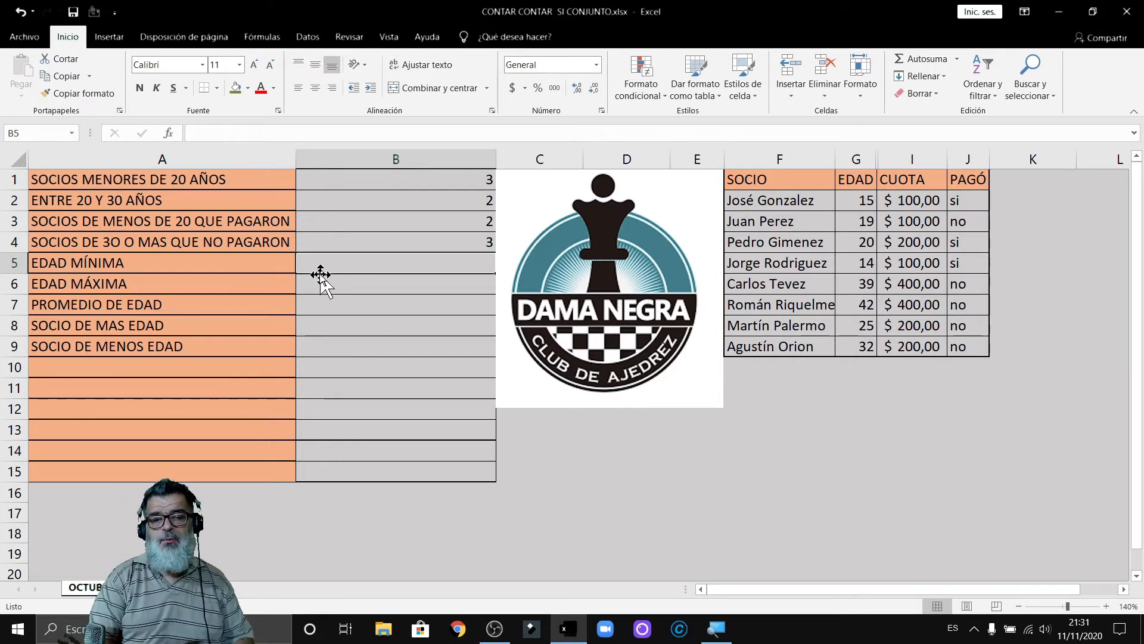
{"action": "type", "text": "="}
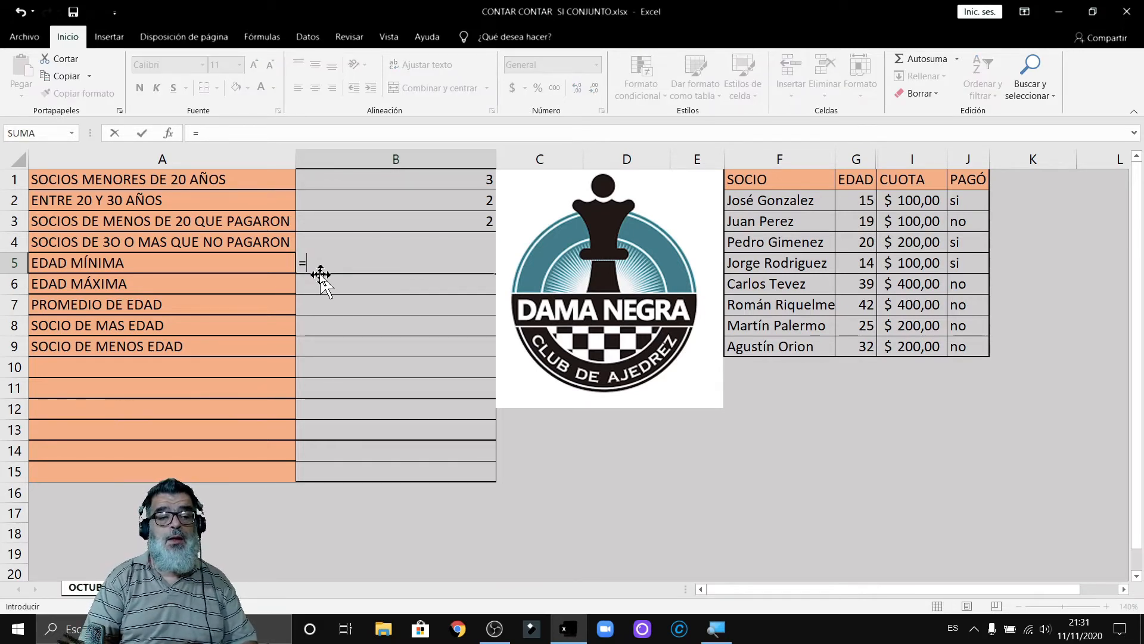
{"action": "type", "text": "mi"}
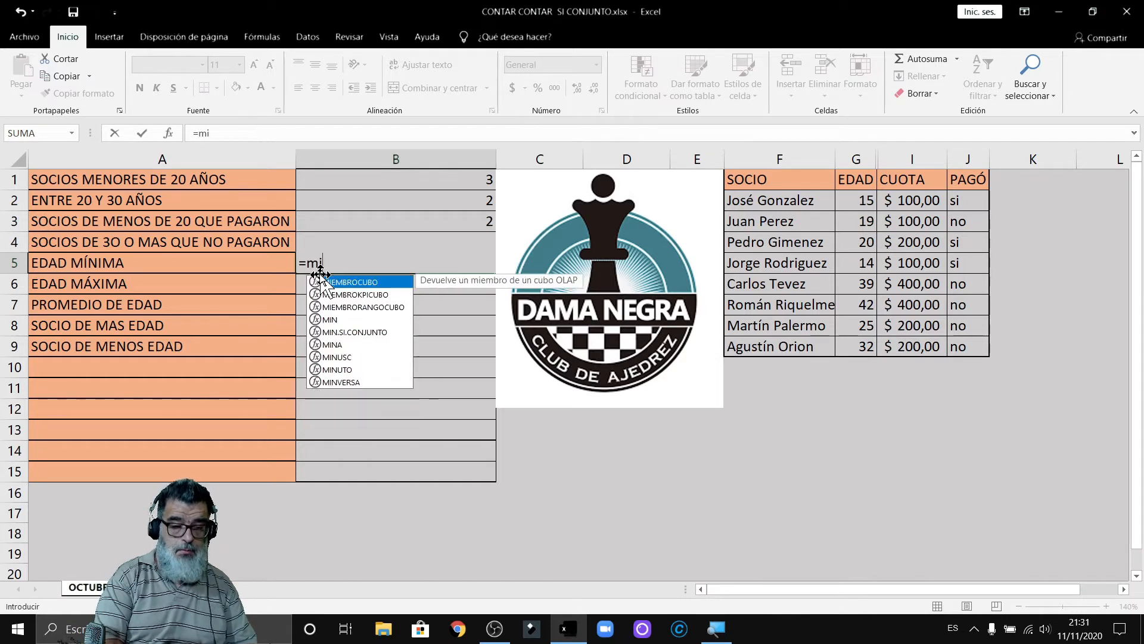
{"action": "type", "text": "n("}
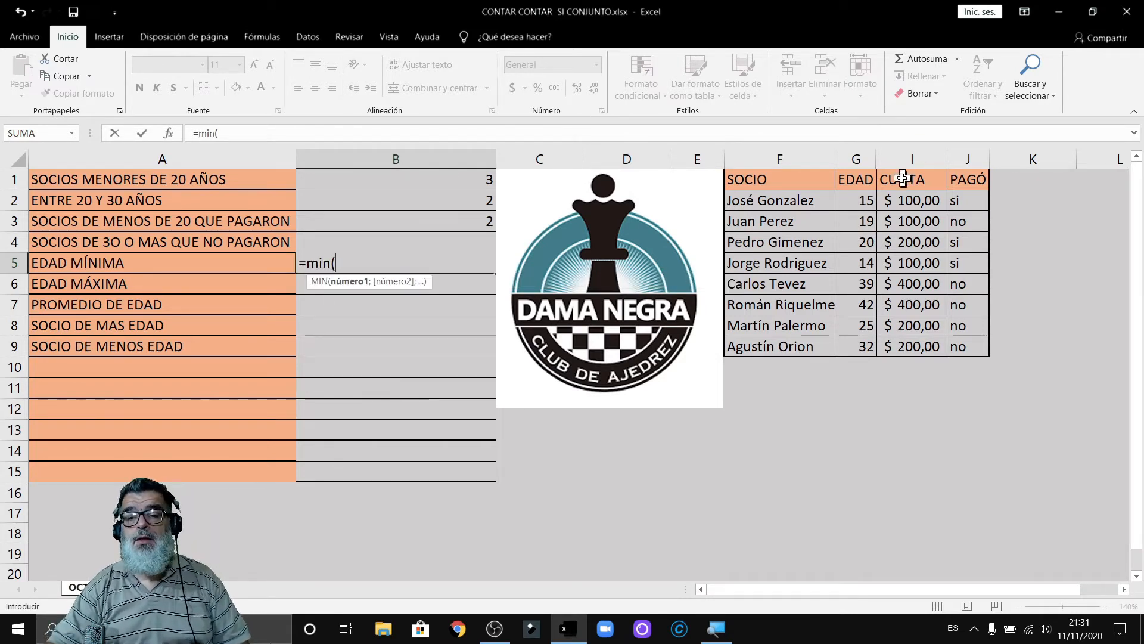
{"action": "left_click", "coordinate": [855, 157]}
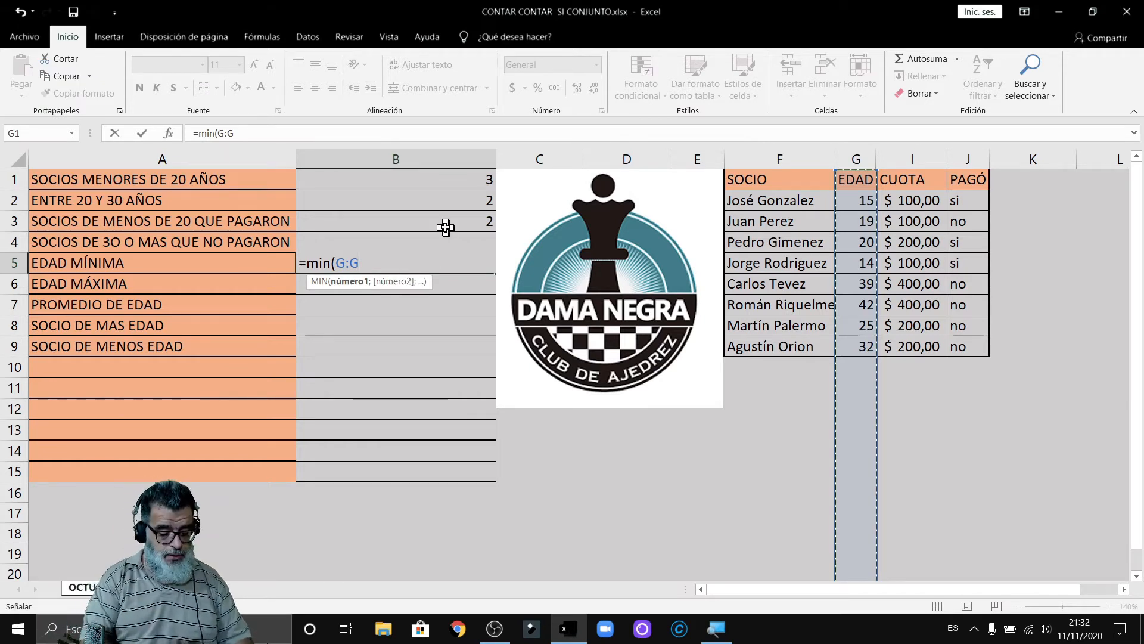
{"action": "type", "text": ")"}
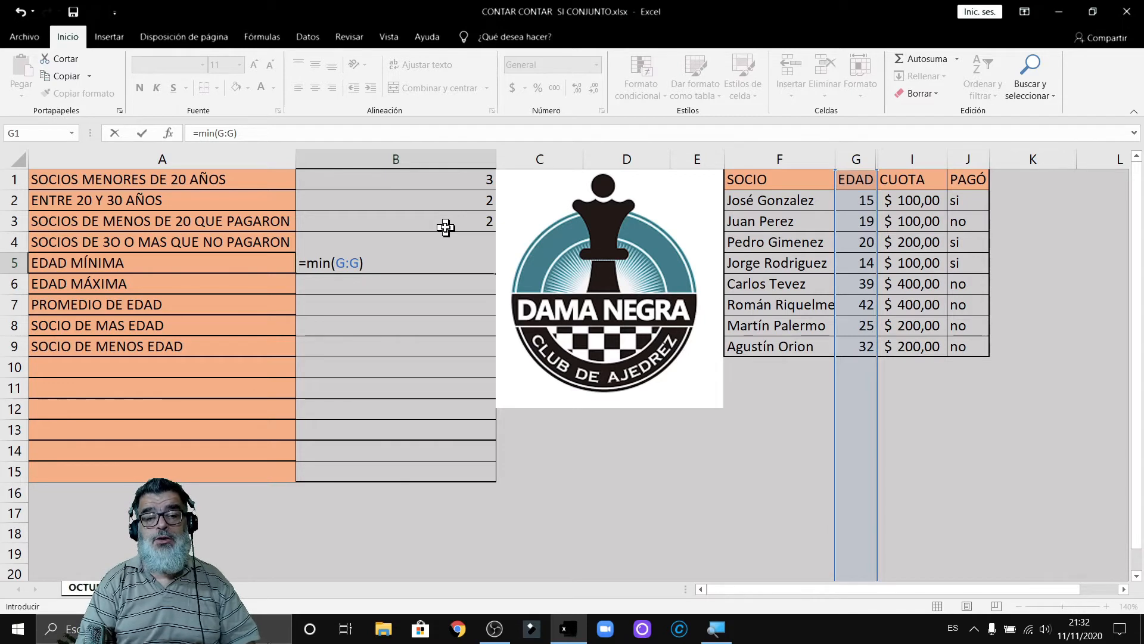
{"action": "key", "text": "Return"}
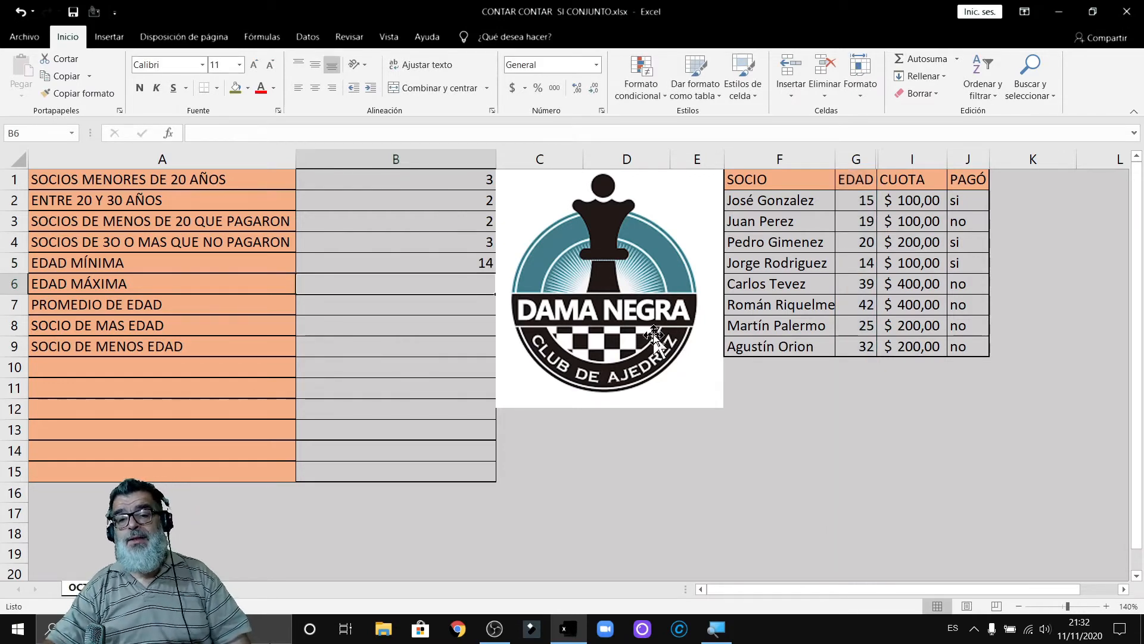
Enter =MAX(G:G) in B6 for the maximum age and check it against the EDAD value in G7
{"action": "double_click", "coordinate": [332, 290]}
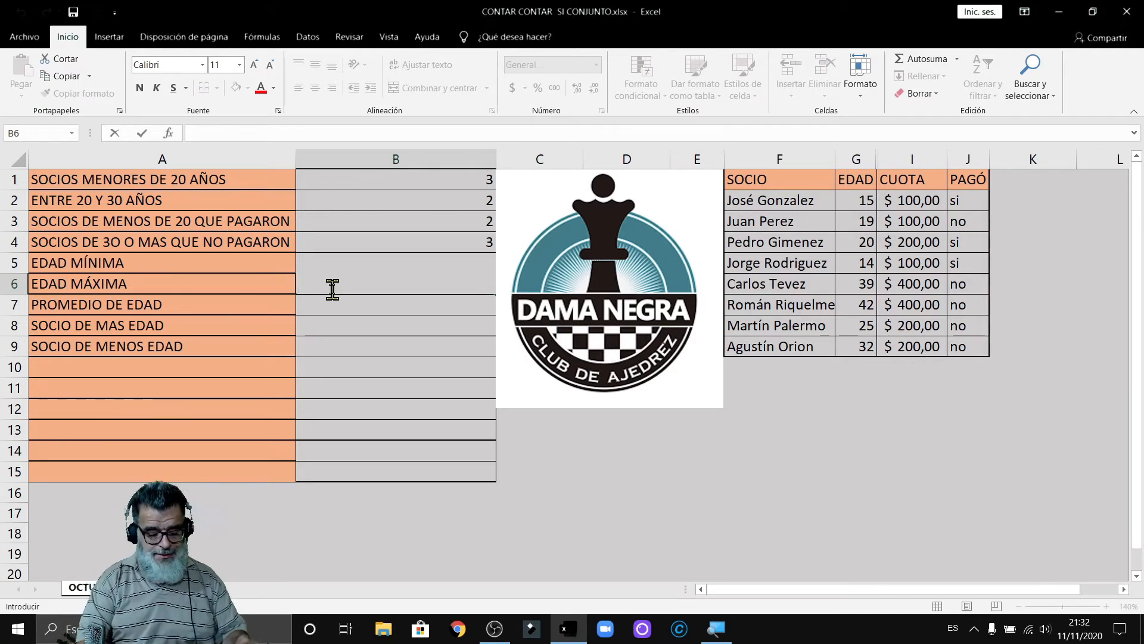
{"action": "type", "text": "="}
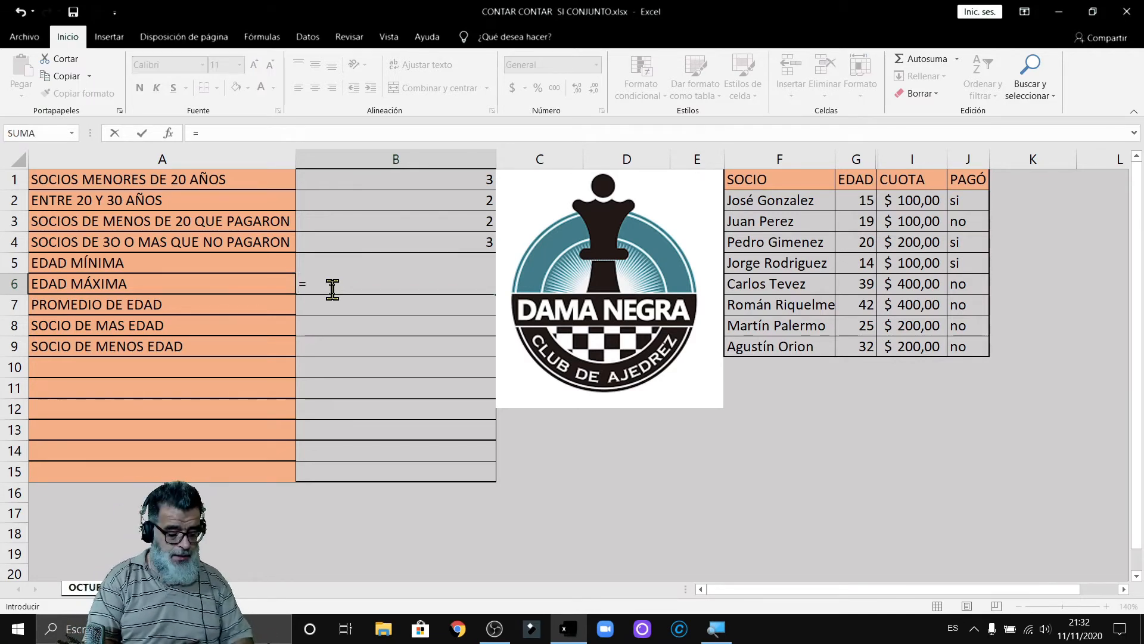
{"action": "type", "text": "max"}
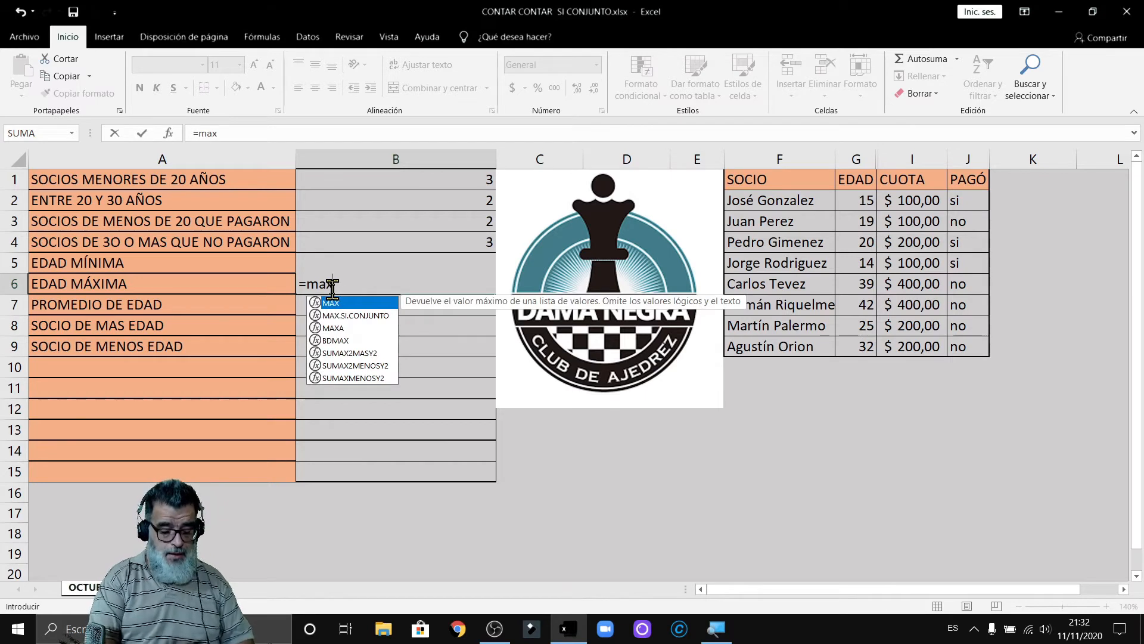
{"action": "type", "text": "("}
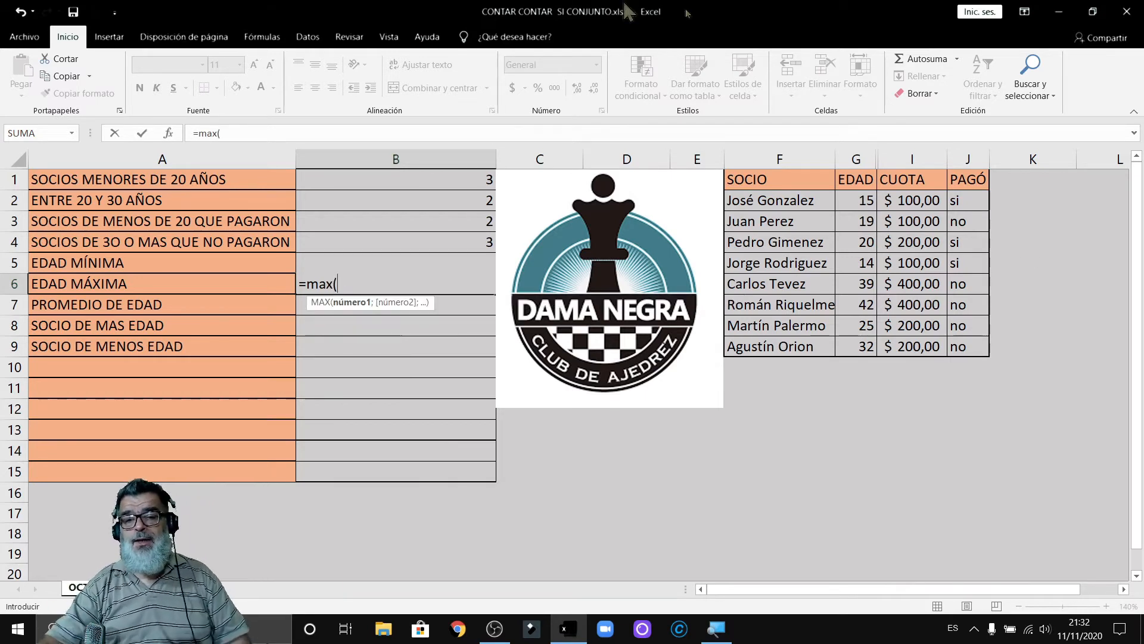
{"action": "left_click", "coordinate": [855, 157]}
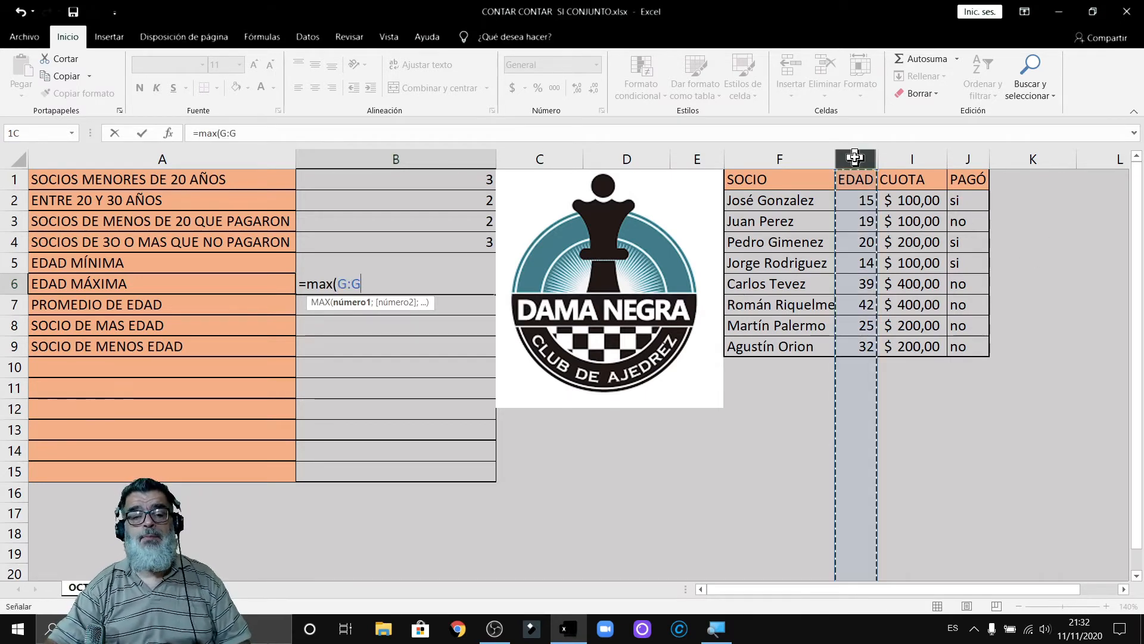
{"action": "left_click", "coordinate": [380, 283]}
{"action": "type", "text": ")"}
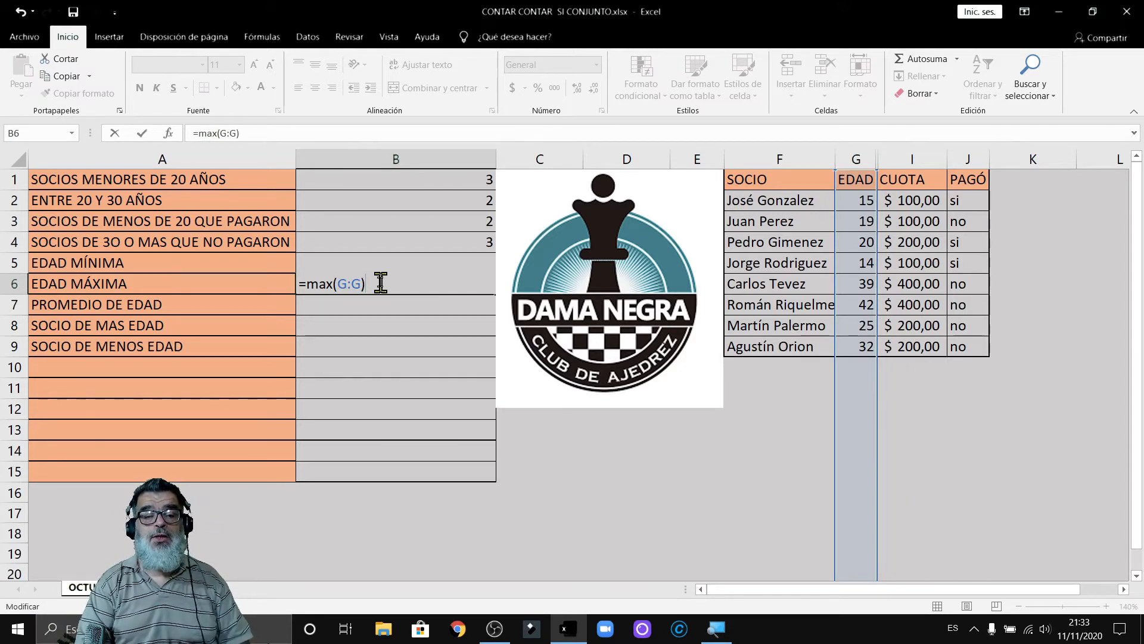
{"action": "key", "text": "Return"}
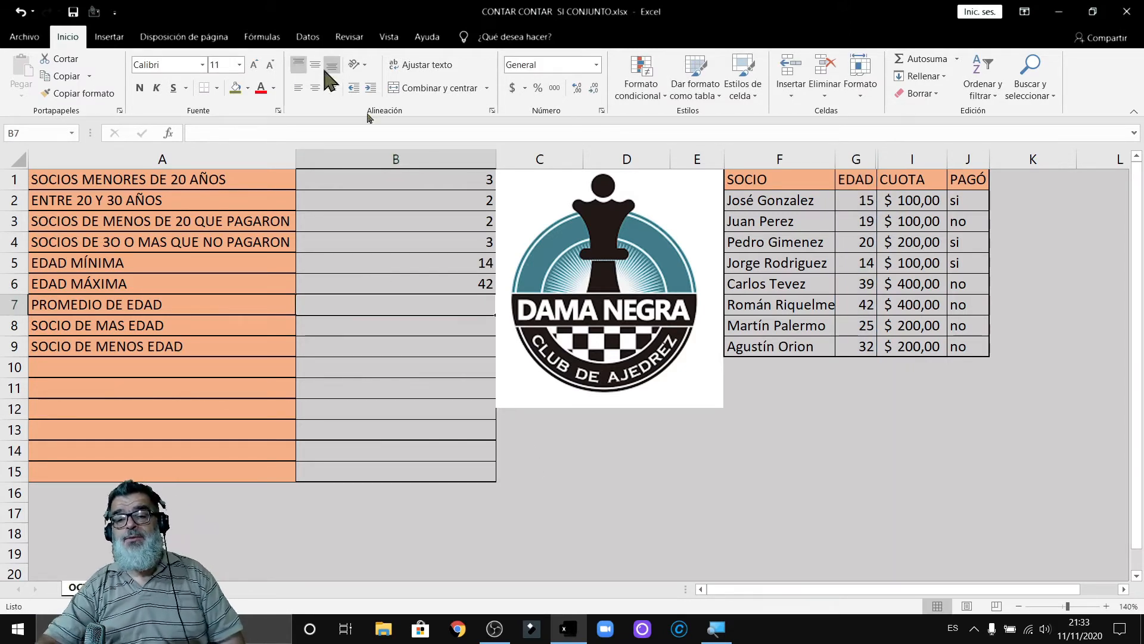
{"action": "left_click", "coordinate": [863, 309]}
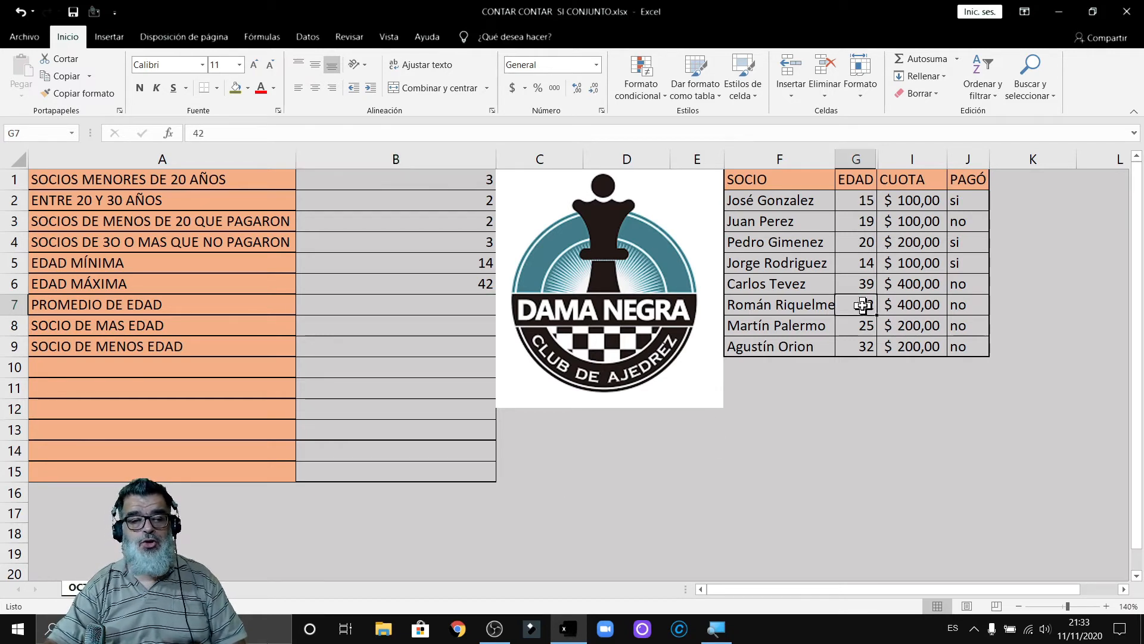
Enter =PROMEDIO(G:G) in B7 to calculate the average age from the EDAD column
{"action": "left_click", "coordinate": [358, 306]}
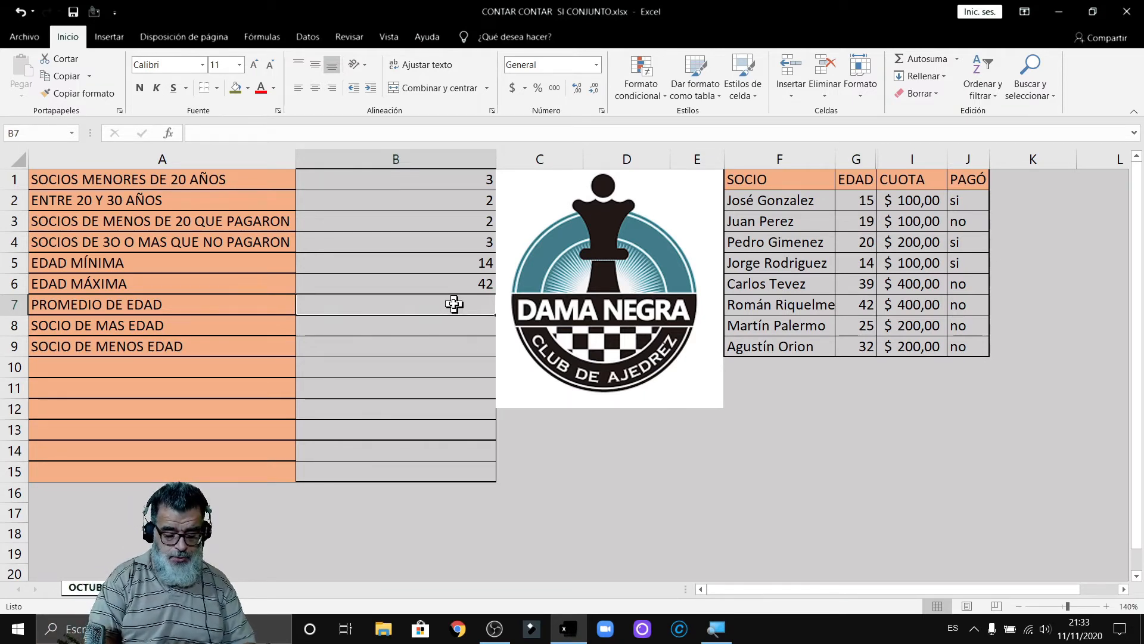
{"action": "type", "text": "="}
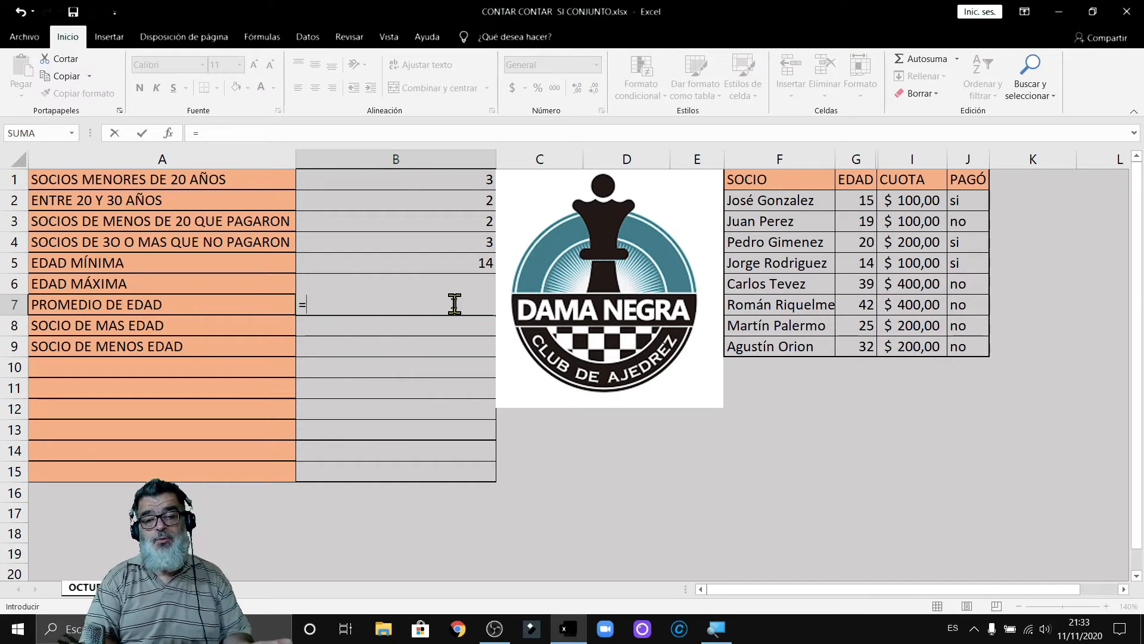
{"action": "type", "text": "p"}
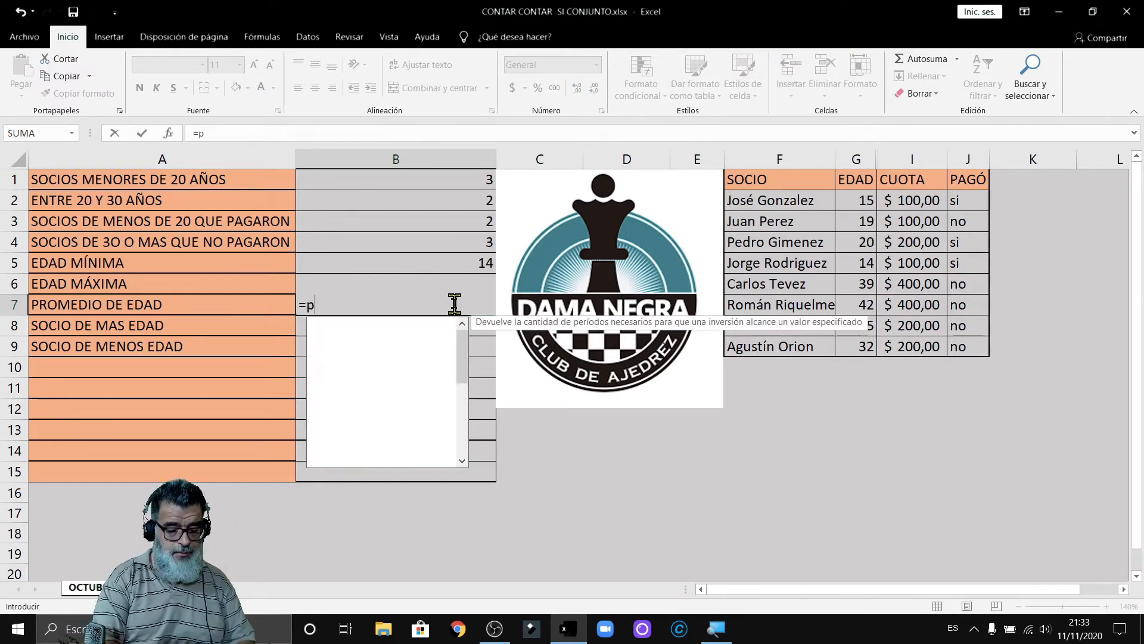
{"action": "type", "text": "romedio("}
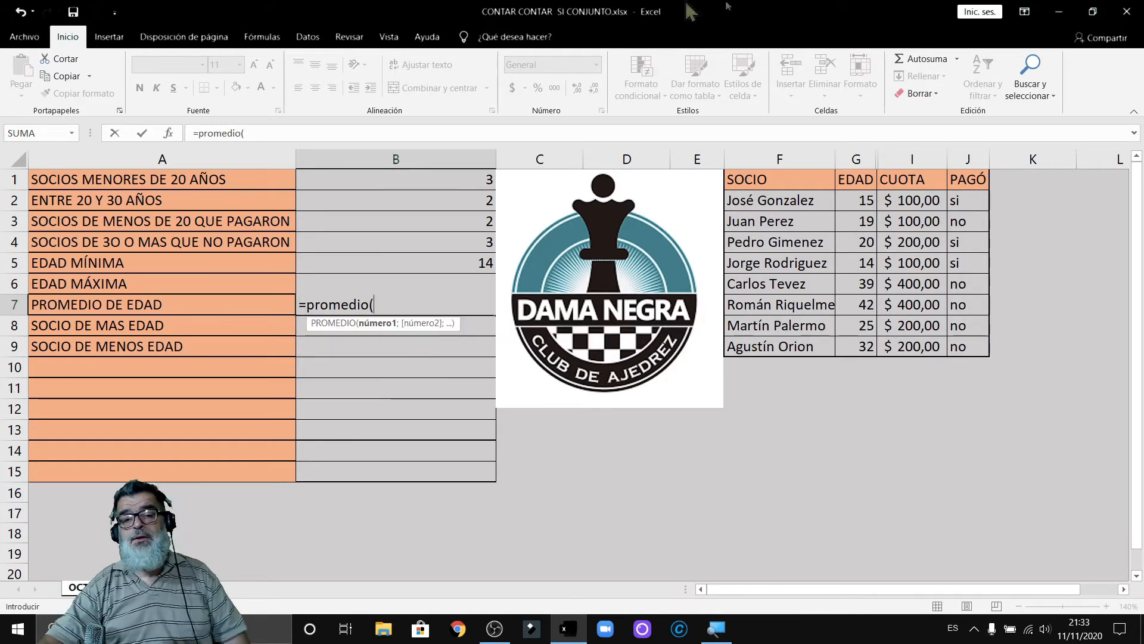
{"action": "left_click", "coordinate": [856, 158]}
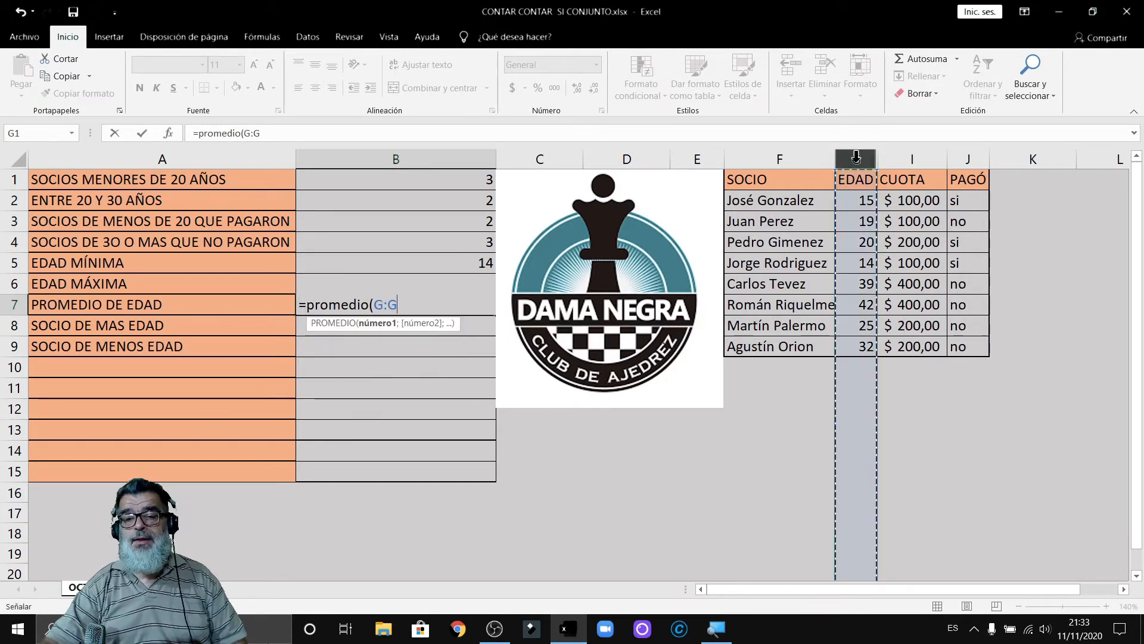
{"action": "type", "text": ")"}
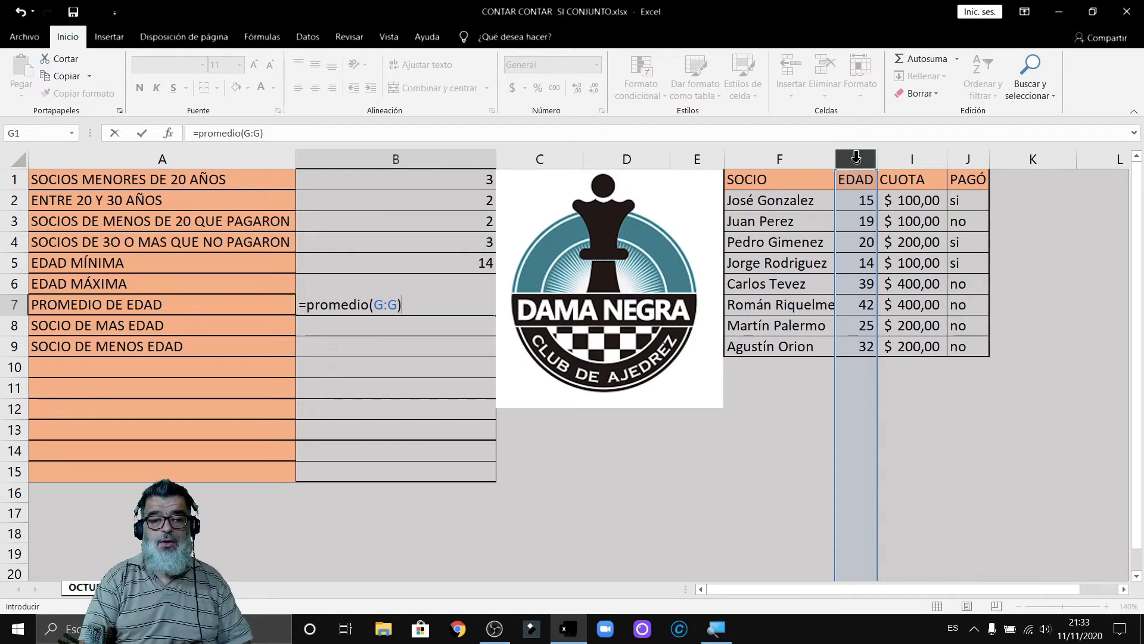
{"action": "key", "text": "Return"}
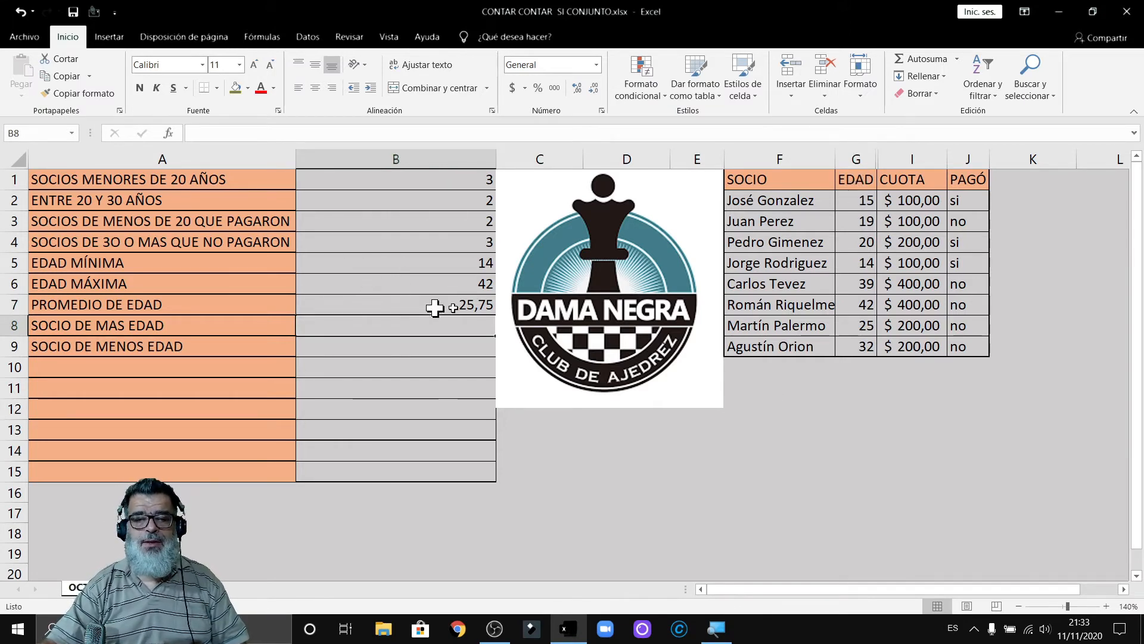
Review the EDAD header and the minimum and maximum age formulas in B5 and B6 against the empty SOCIO DE MAS EDAD cell B8
{"action": "left_click", "coordinate": [851, 185]}
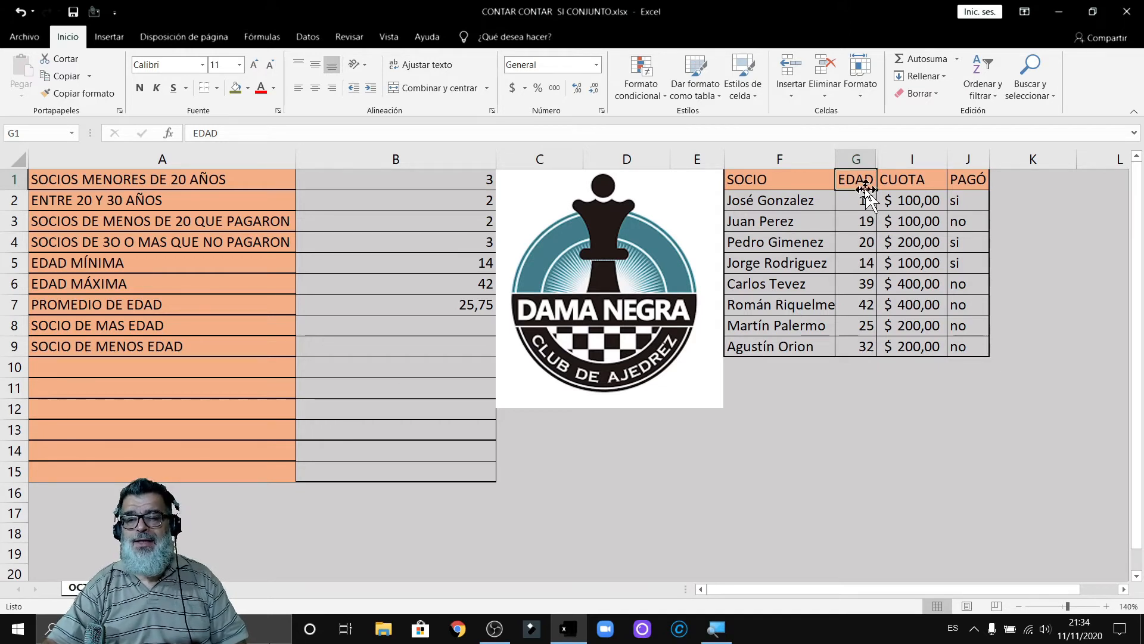
{"action": "left_click", "coordinate": [371, 328]}
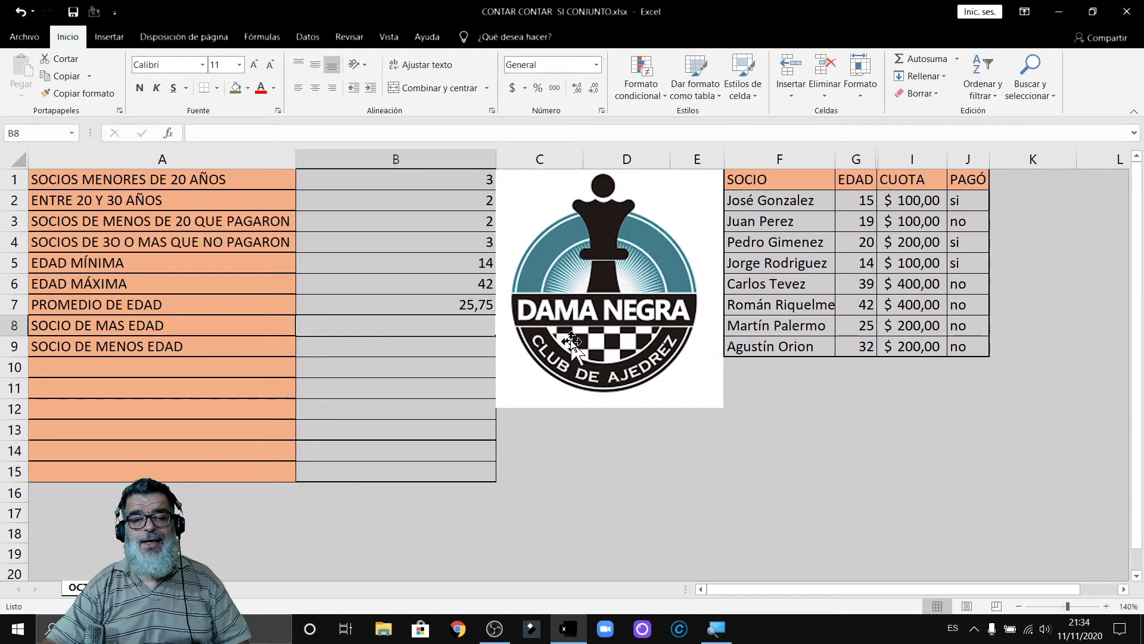
{"action": "left_click", "coordinate": [487, 263]}
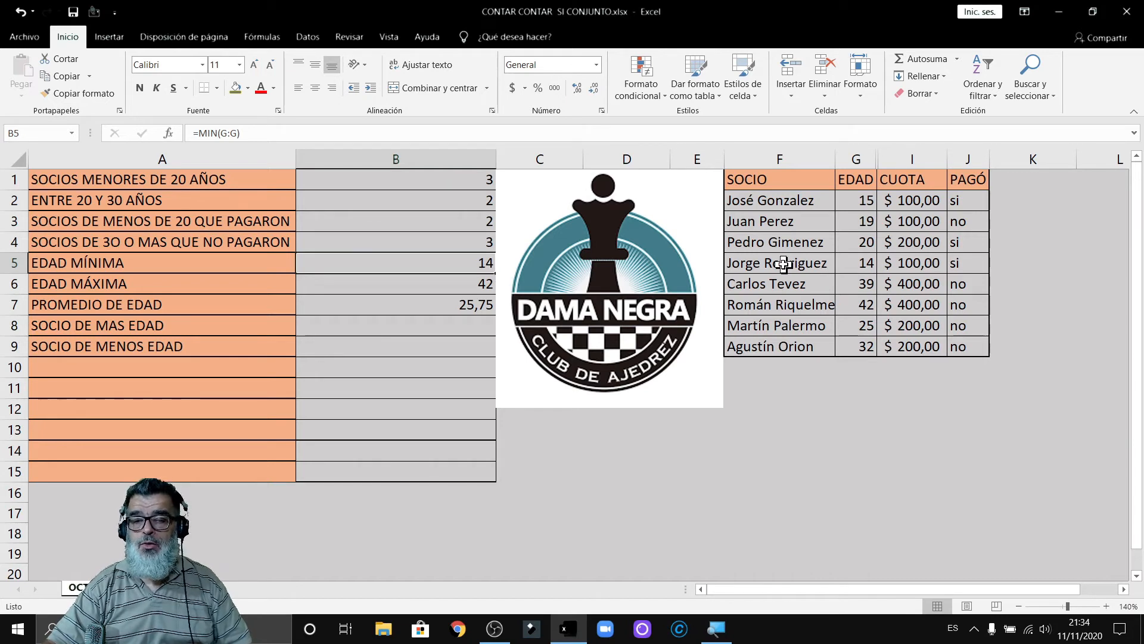
{"action": "left_click", "coordinate": [483, 284]}
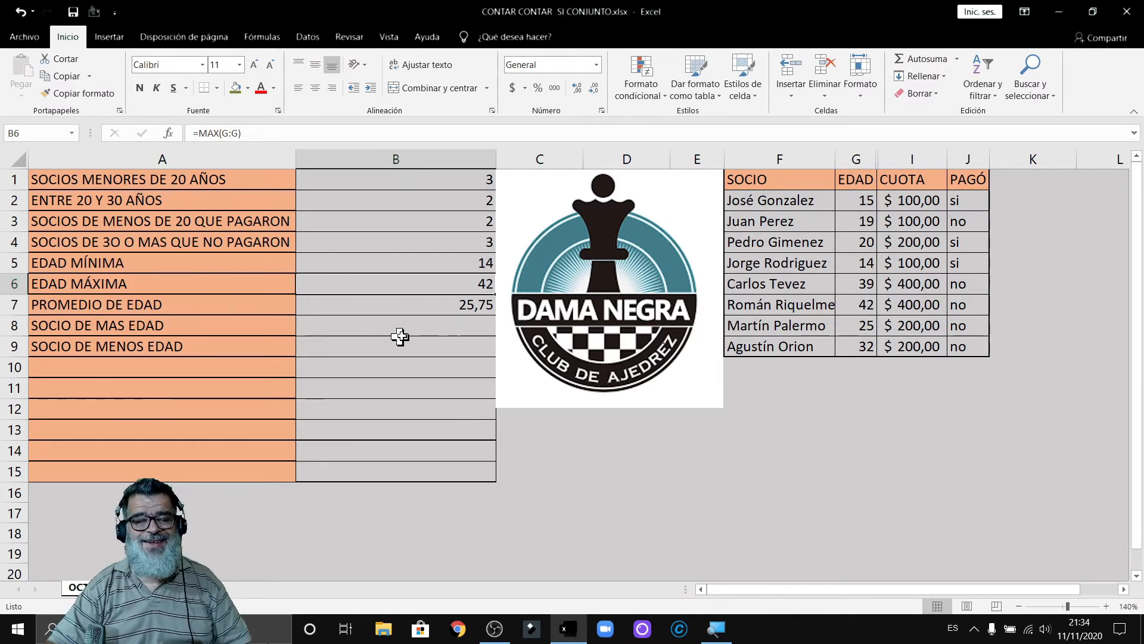
{"action": "left_click", "coordinate": [431, 335]}
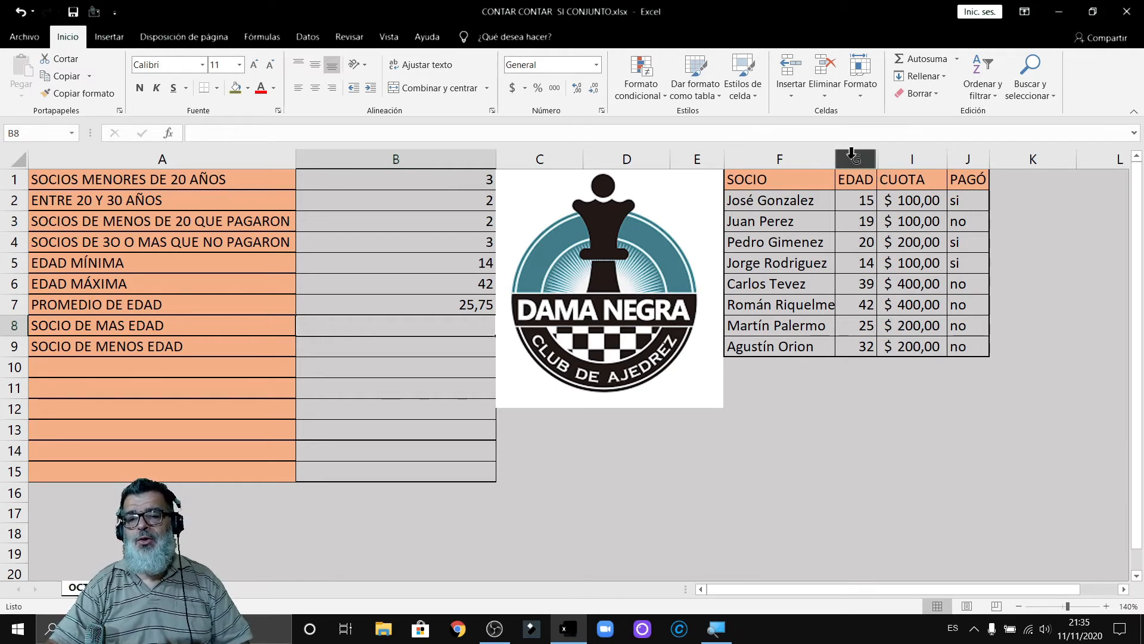
Unhide column H between the EDAD and CUOTA columns
{"action": "left_click_drag", "start_coordinate": [852, 154], "coordinate": [914, 157]}
{"action": "right_click", "coordinate": [915, 157]}
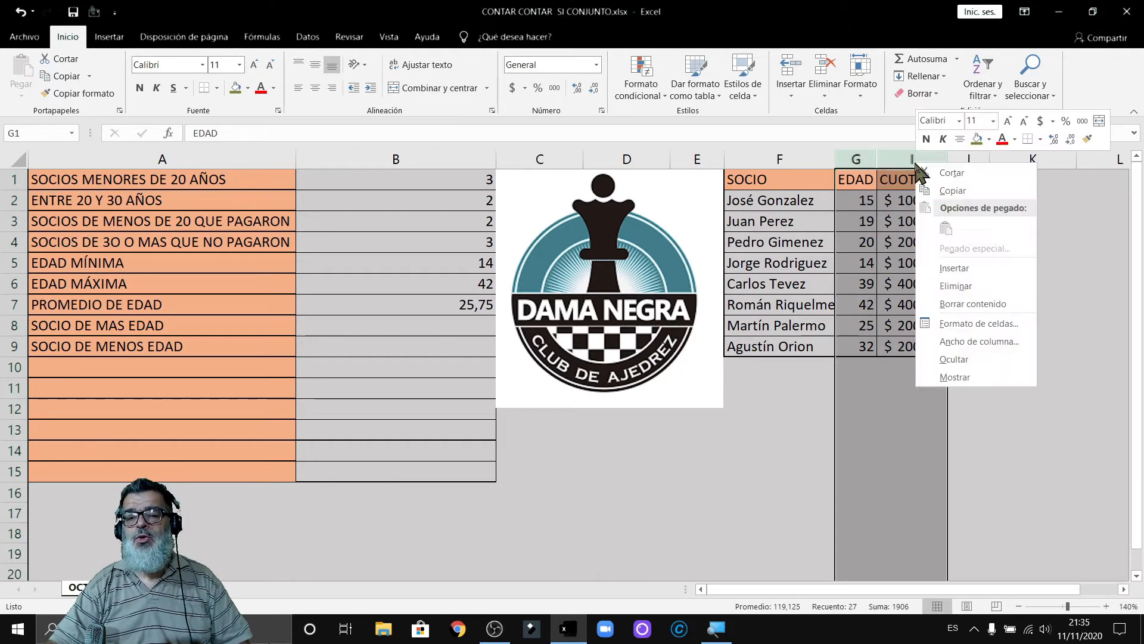
{"action": "key", "text": "Escape"}
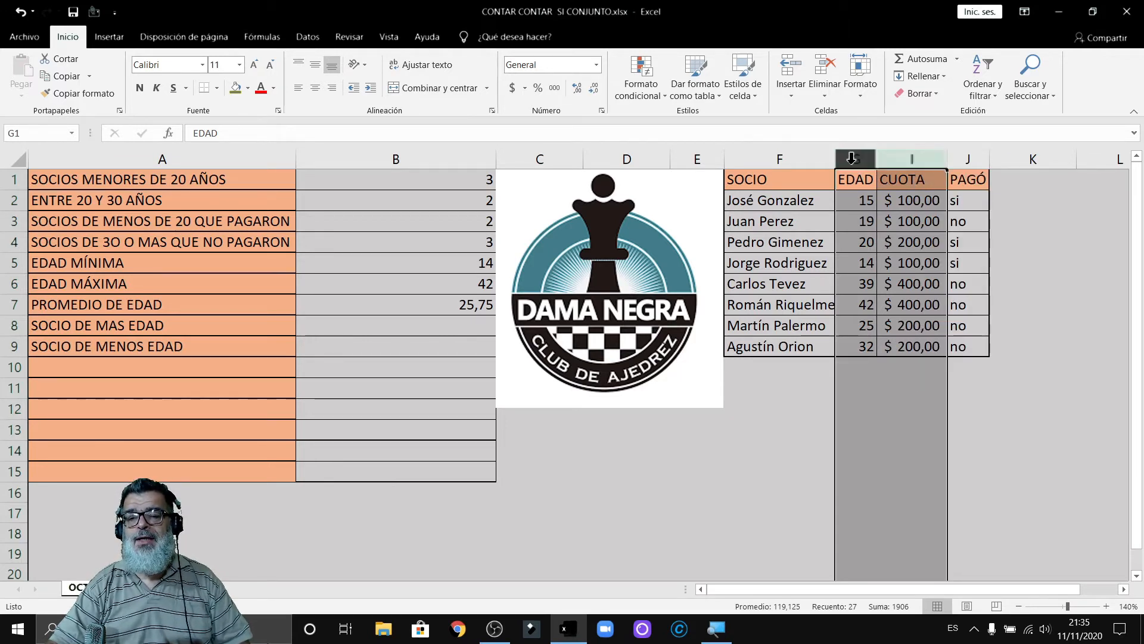
{"action": "right_click", "coordinate": [902, 160]}
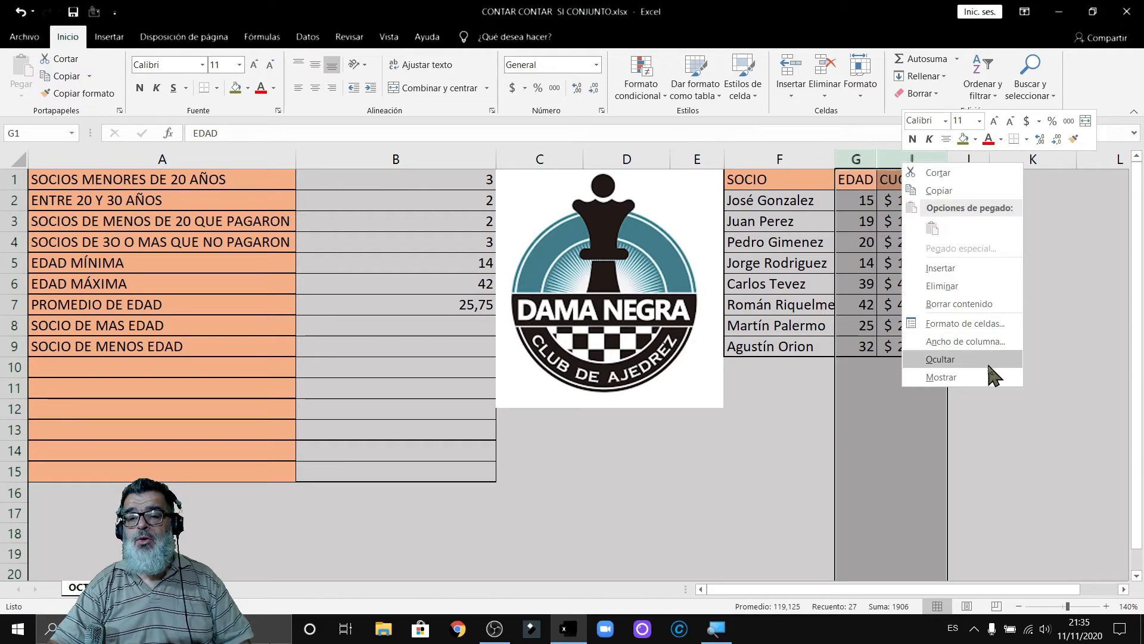
{"action": "left_click", "coordinate": [976, 377]}
{"action": "left_click", "coordinate": [962, 285]}
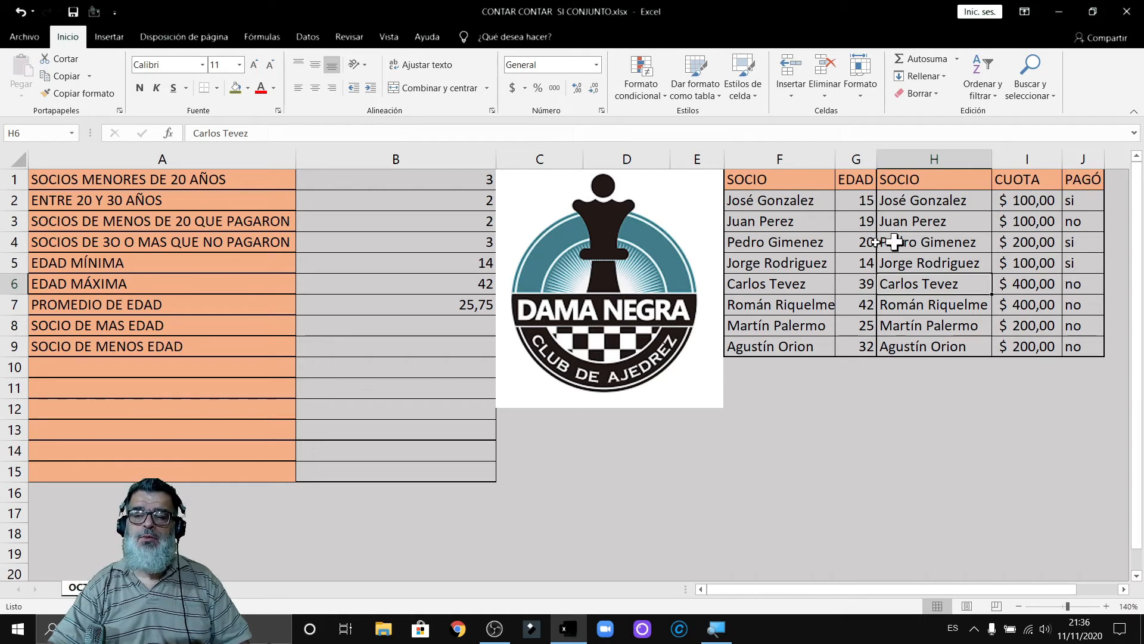
Examine the age in G5 and the repeated SOCIO column H, returning to the SOCIO DE MAS EDAD cell B8
{"action": "left_click", "coordinate": [866, 267]}
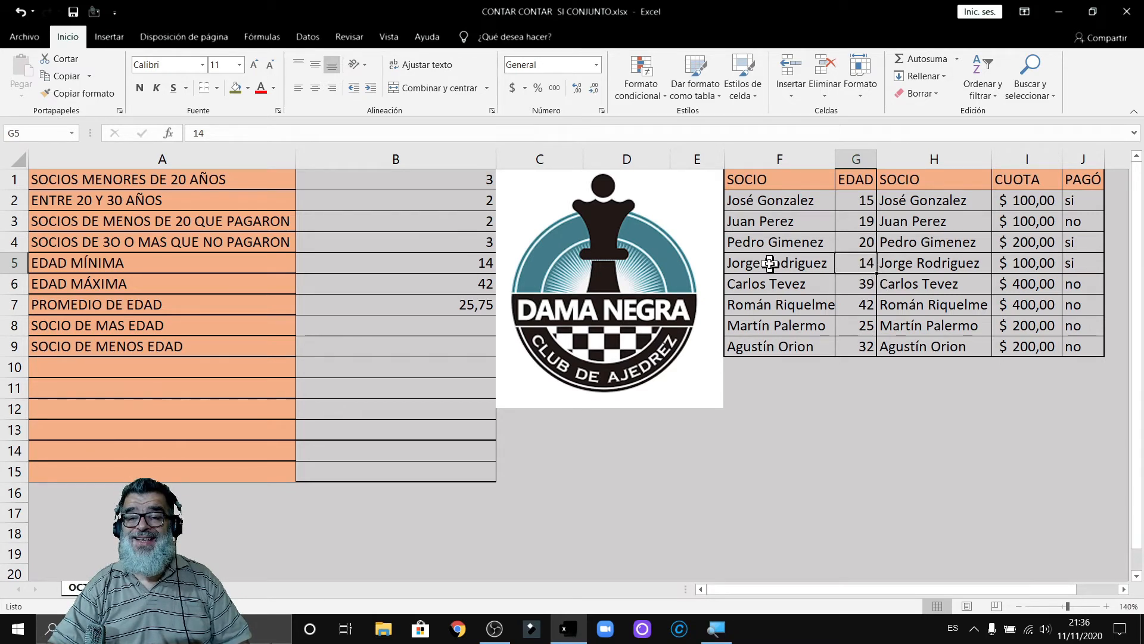
{"action": "left_click", "coordinate": [465, 322]}
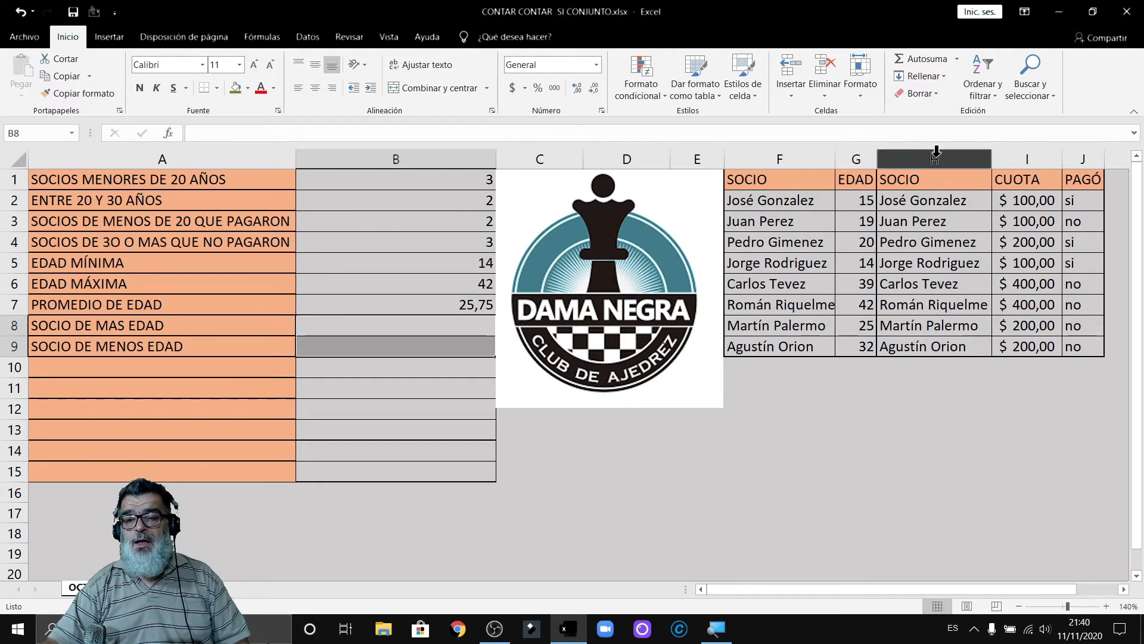
{"action": "left_click", "coordinate": [936, 153]}
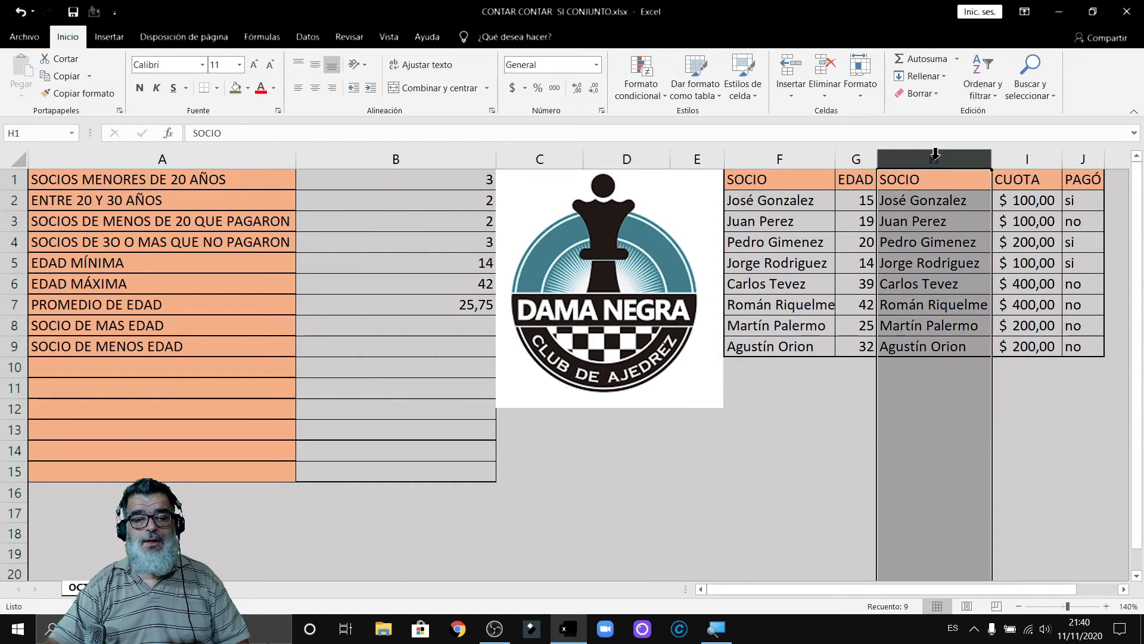
{"action": "left_click", "coordinate": [350, 325]}
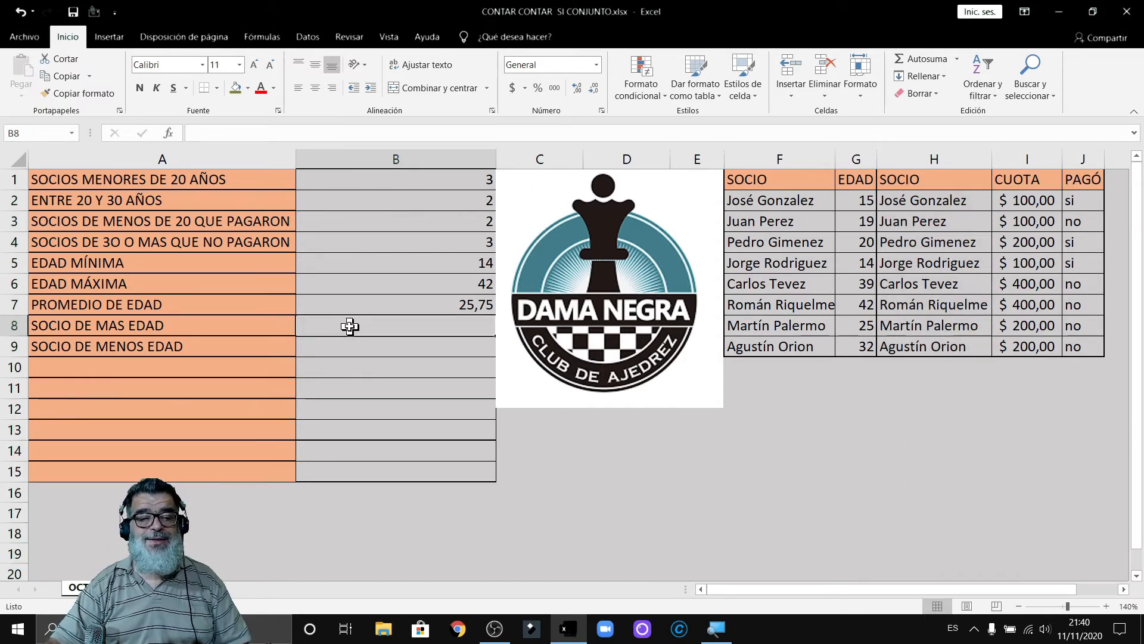
Begin a BUSCARV formula in B8 for the SOCIO DE MAS EDAD
{"action": "left_click", "coordinate": [864, 307]}
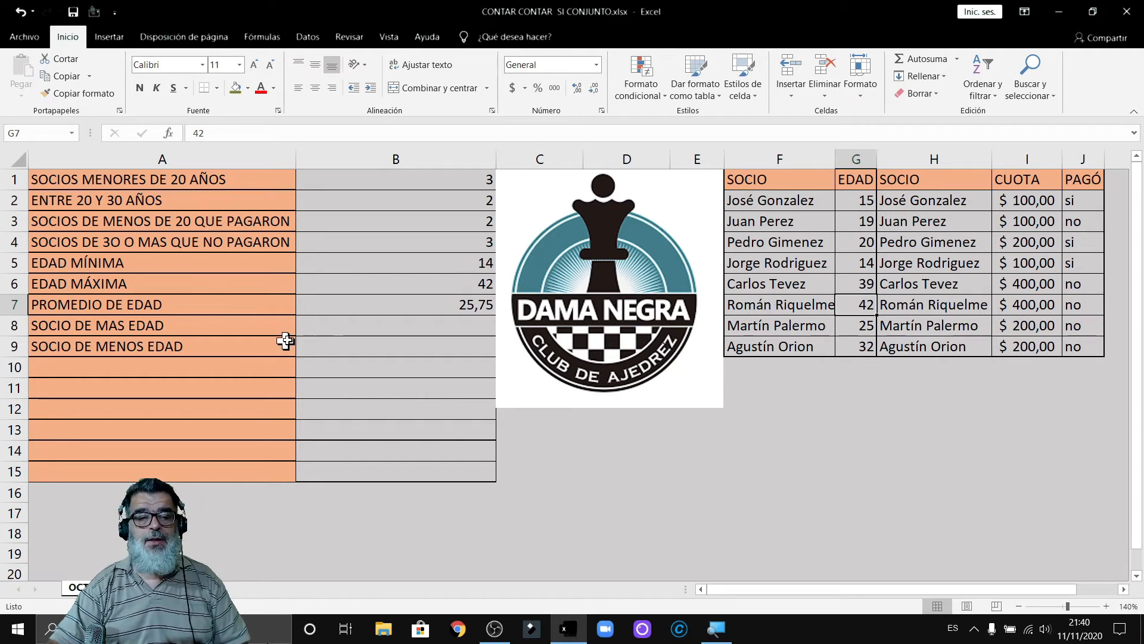
{"action": "left_click", "coordinate": [324, 326]}
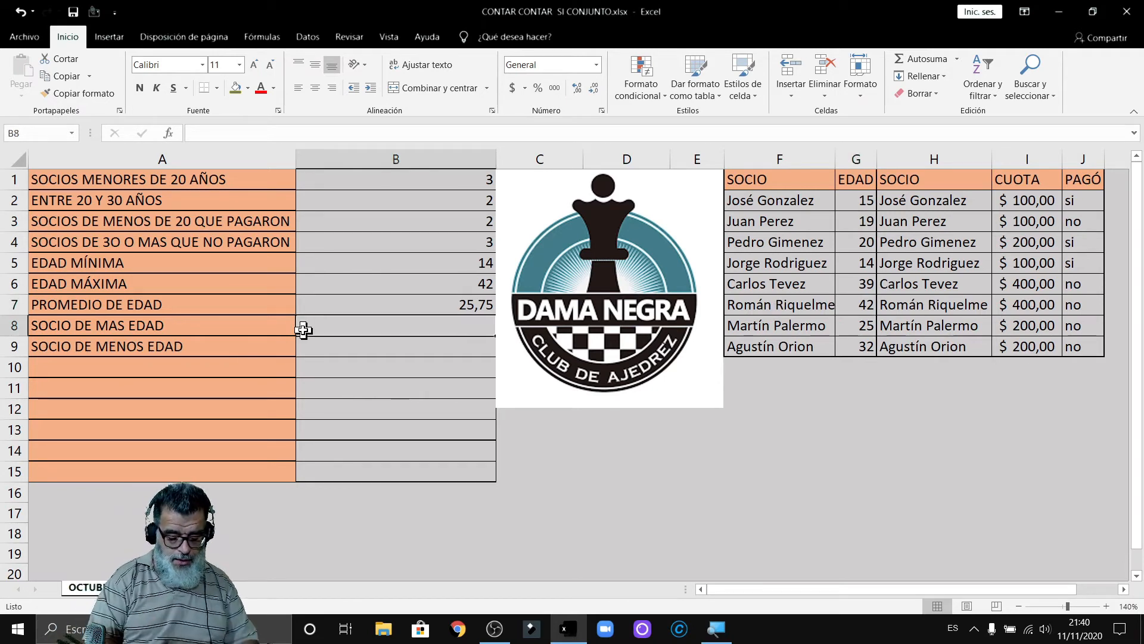
{"action": "type", "text": "="}
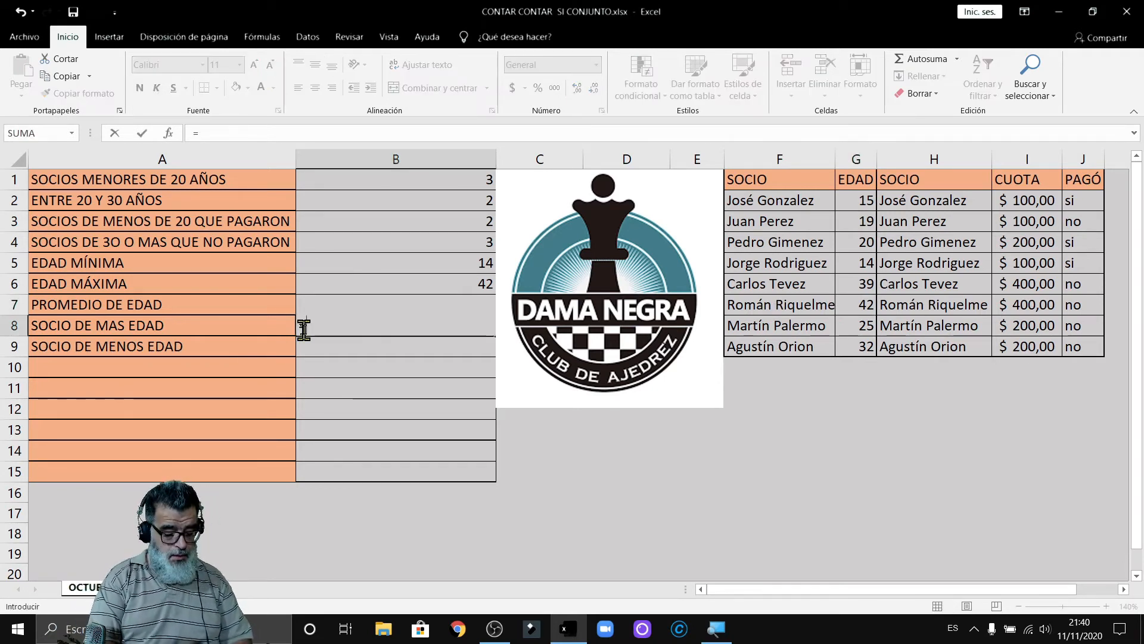
{"action": "type", "text": "buscar."}
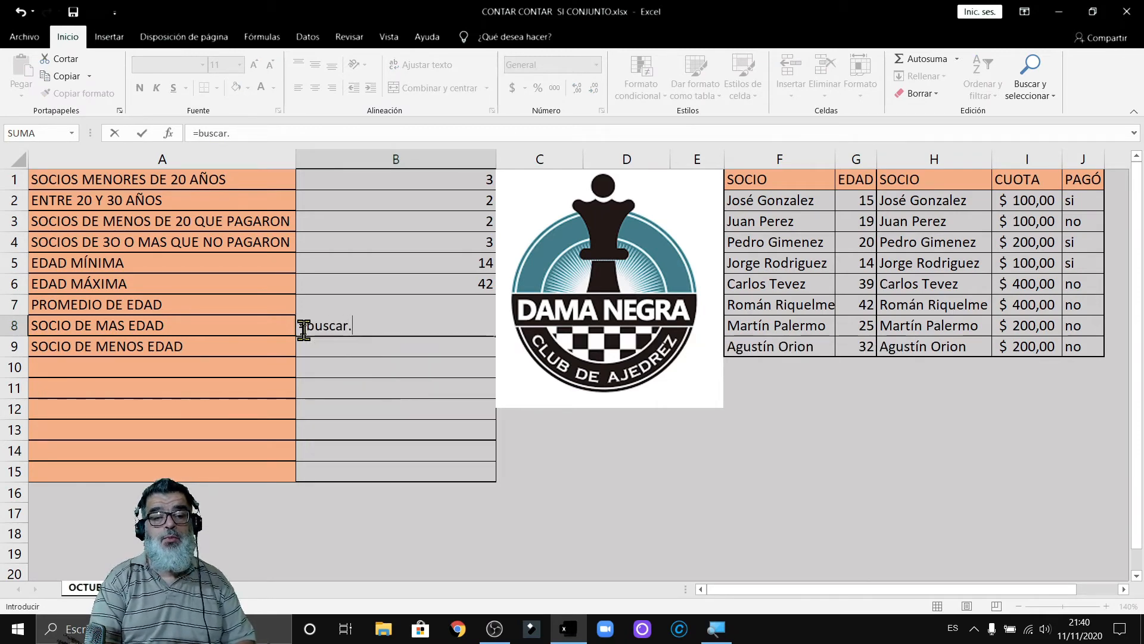
{"action": "key", "text": "BackSpace"}
{"action": "type", "text": "v"}
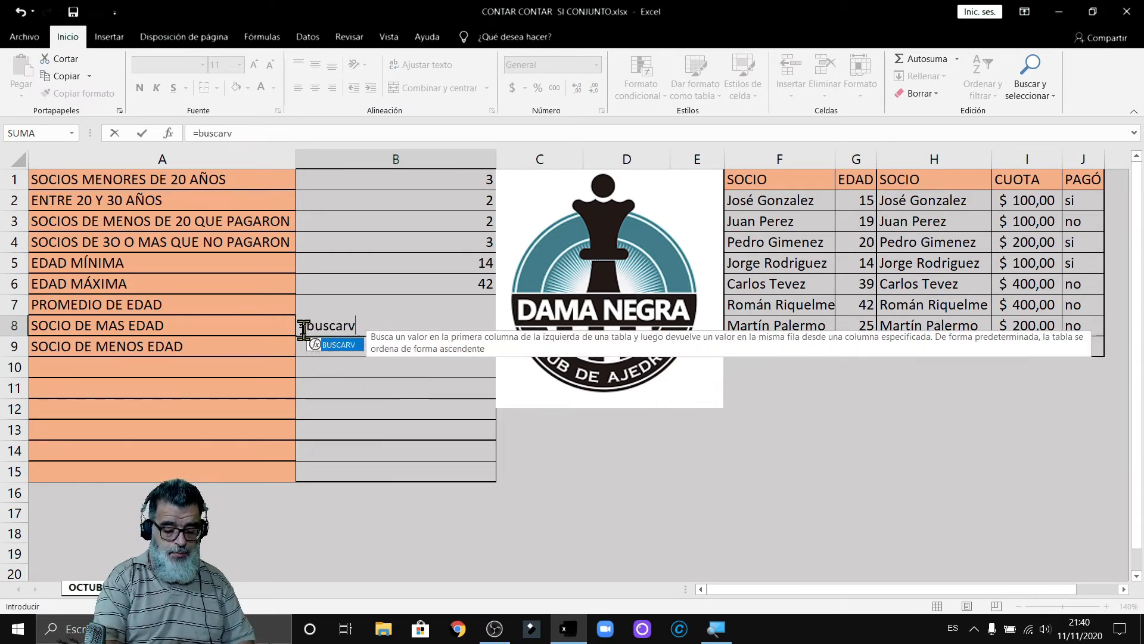
{"action": "type", "text": "("}
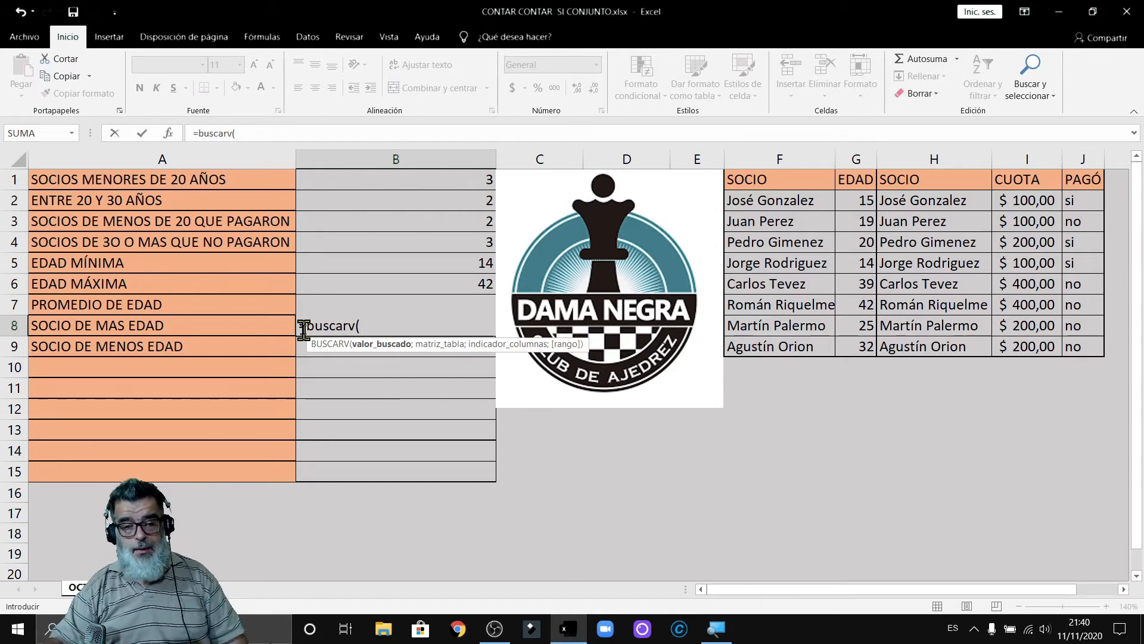
{"action": "type", "text": "min"}
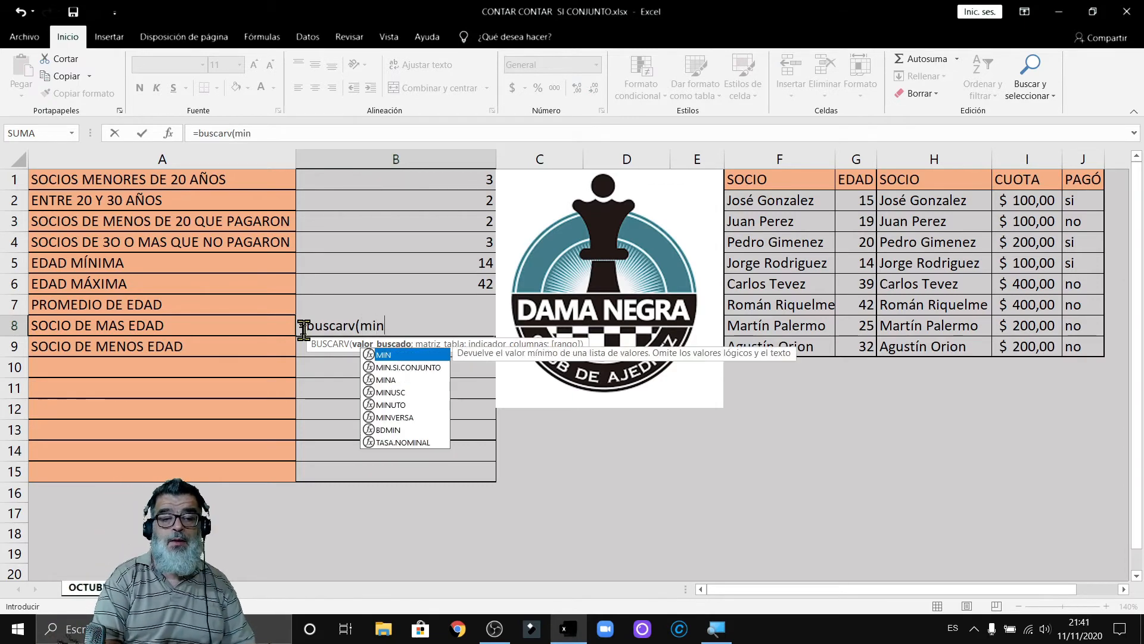
{"action": "type", "text": "("}
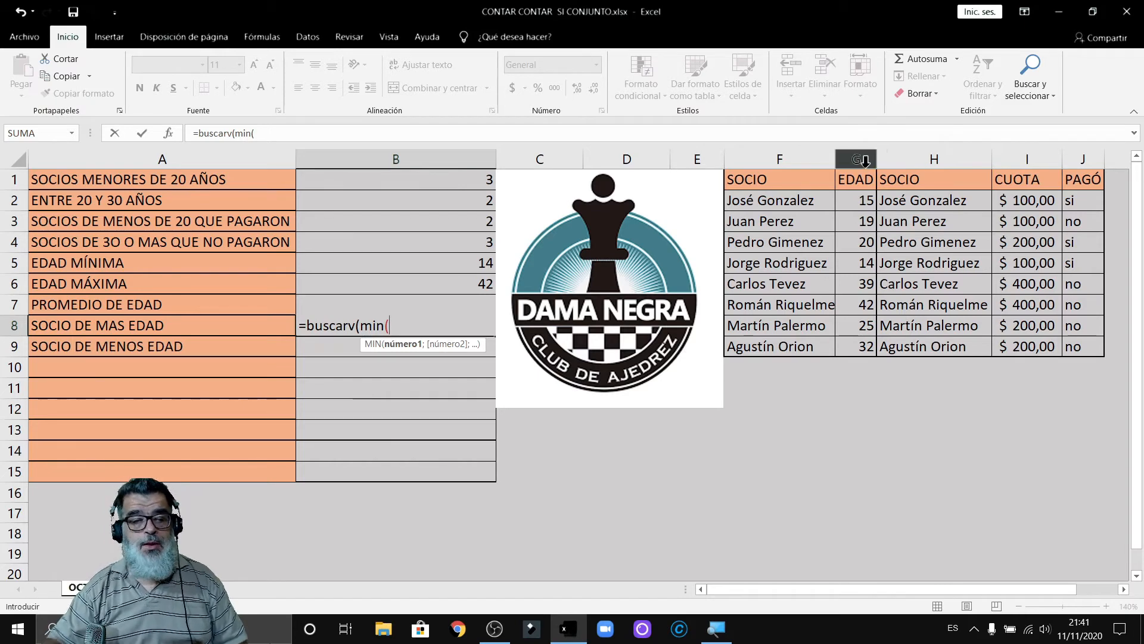
{"action": "key", "text": "BackSpace"}
{"action": "key", "text": "BackSpace"}
{"action": "key", "text": "BackSpace"}
{"action": "key", "text": "BackSpace"}
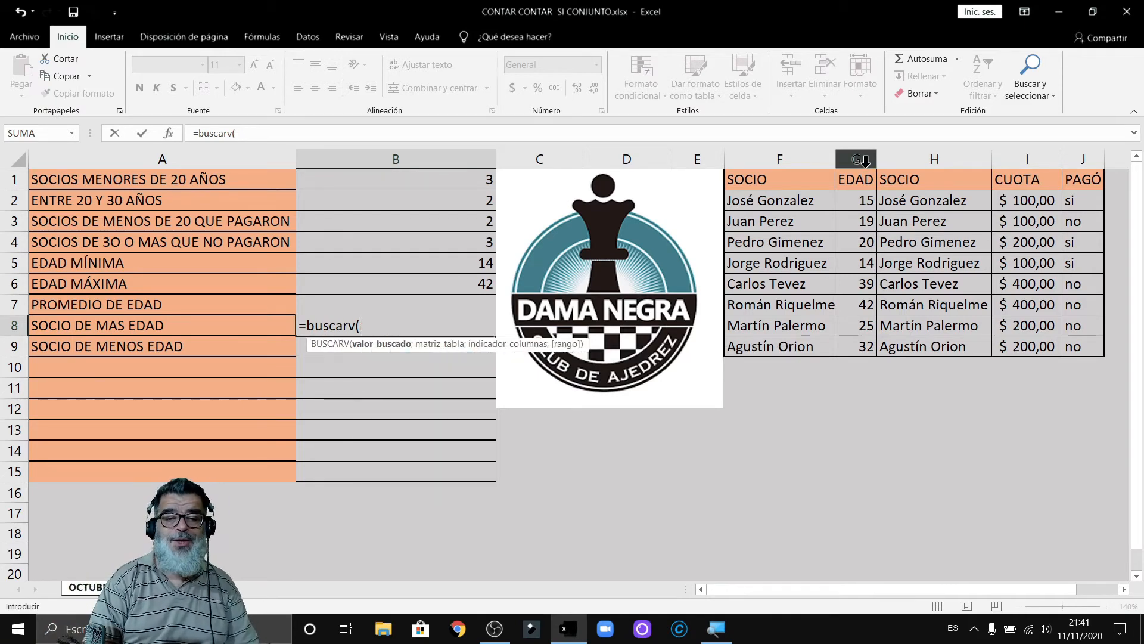
Complete the B8 formula as =BUSCARV(MAX(G:G);G:H;2;FALSO) and check it against the oldest member's age and name in row 7
{"action": "type", "text": "max"}
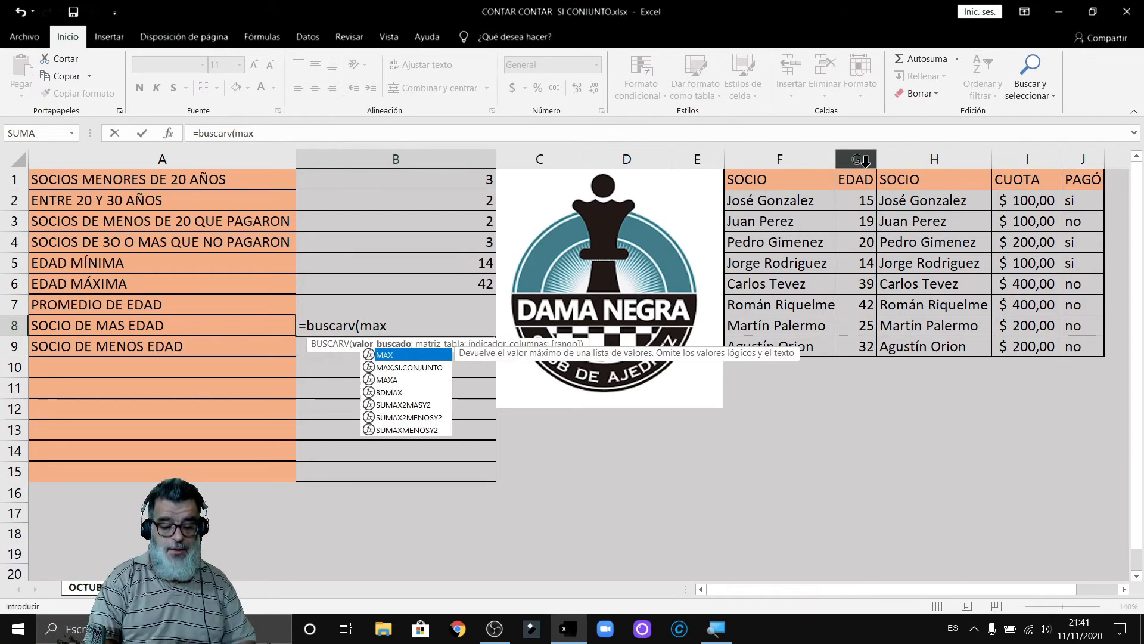
{"action": "type", "text": "("}
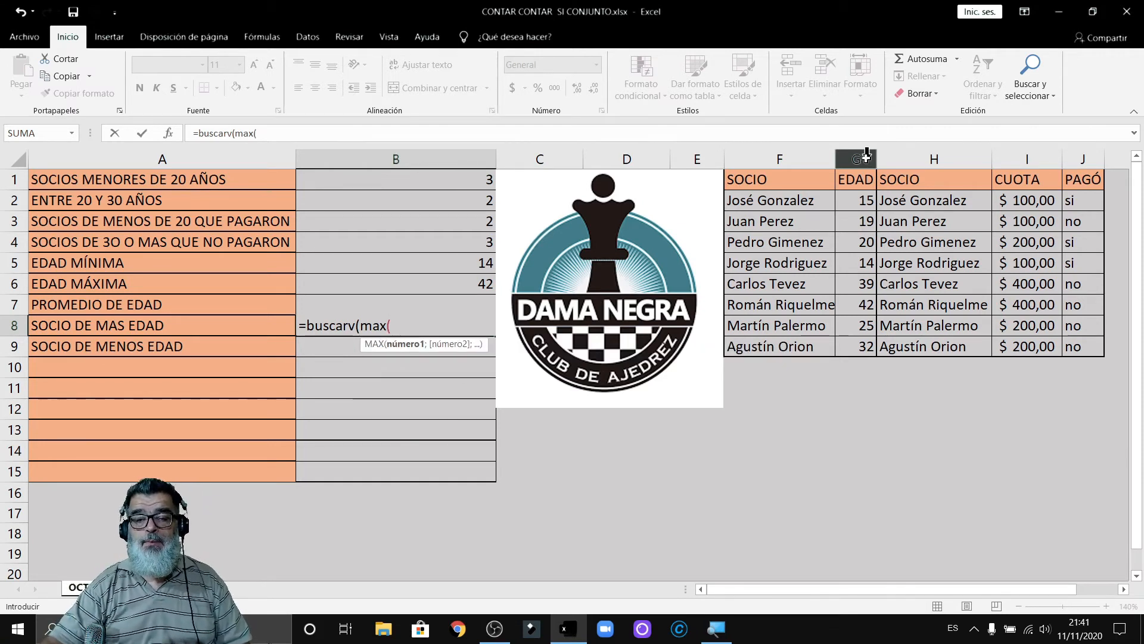
{"action": "left_click", "coordinate": [866, 157]}
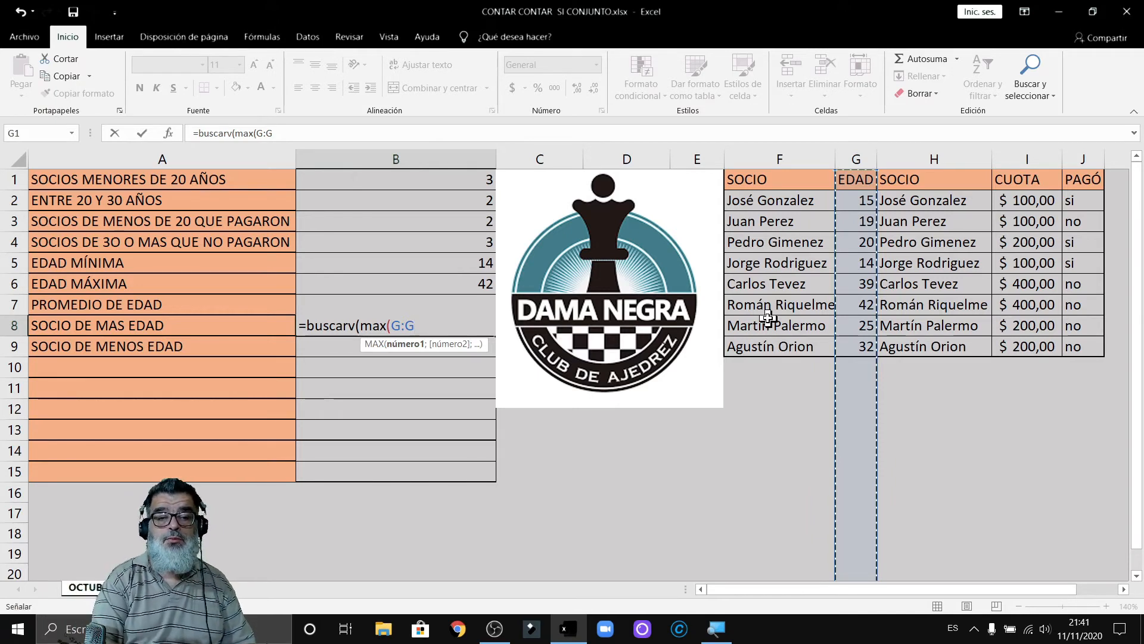
{"action": "type", "text": ")"}
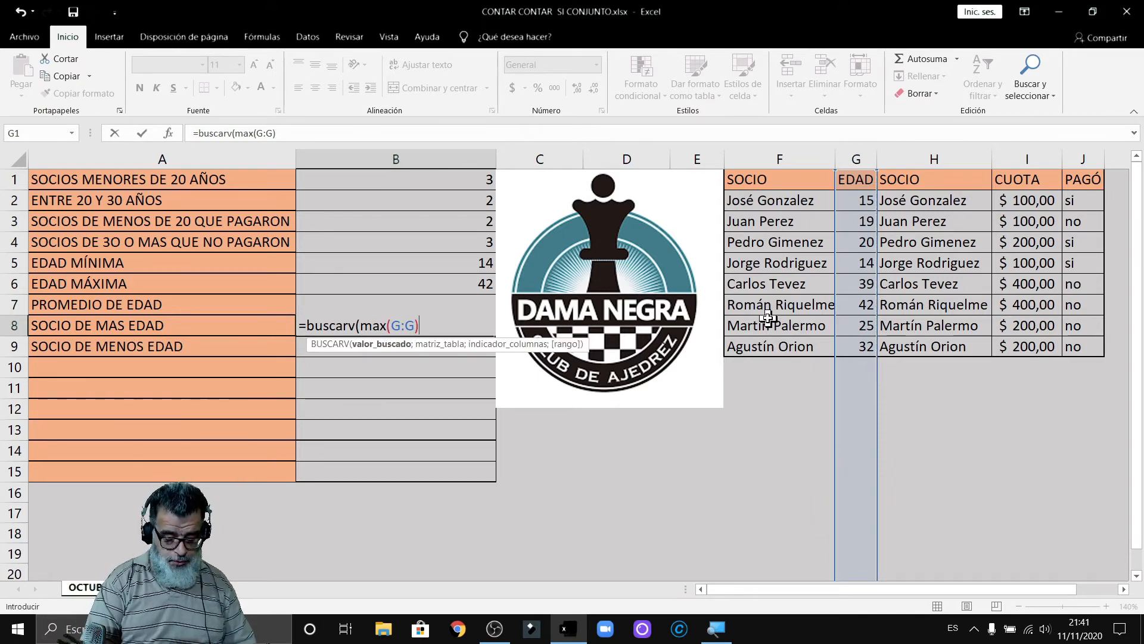
{"action": "type", "text": ";"}
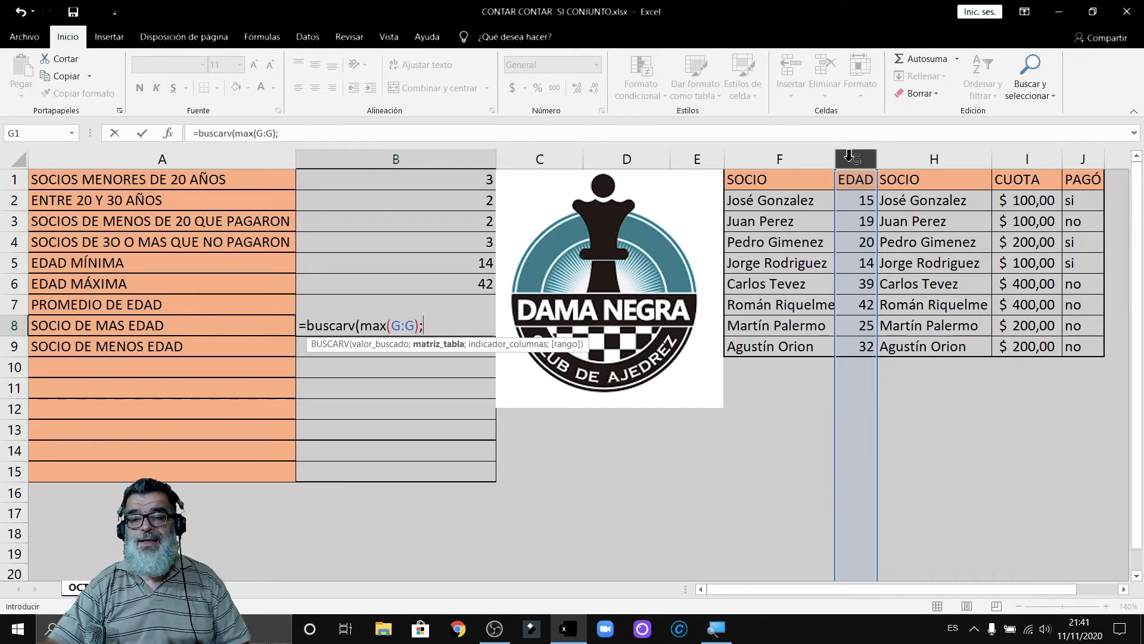
{"action": "left_click_drag", "start_coordinate": [851, 157], "coordinate": [900, 197]}
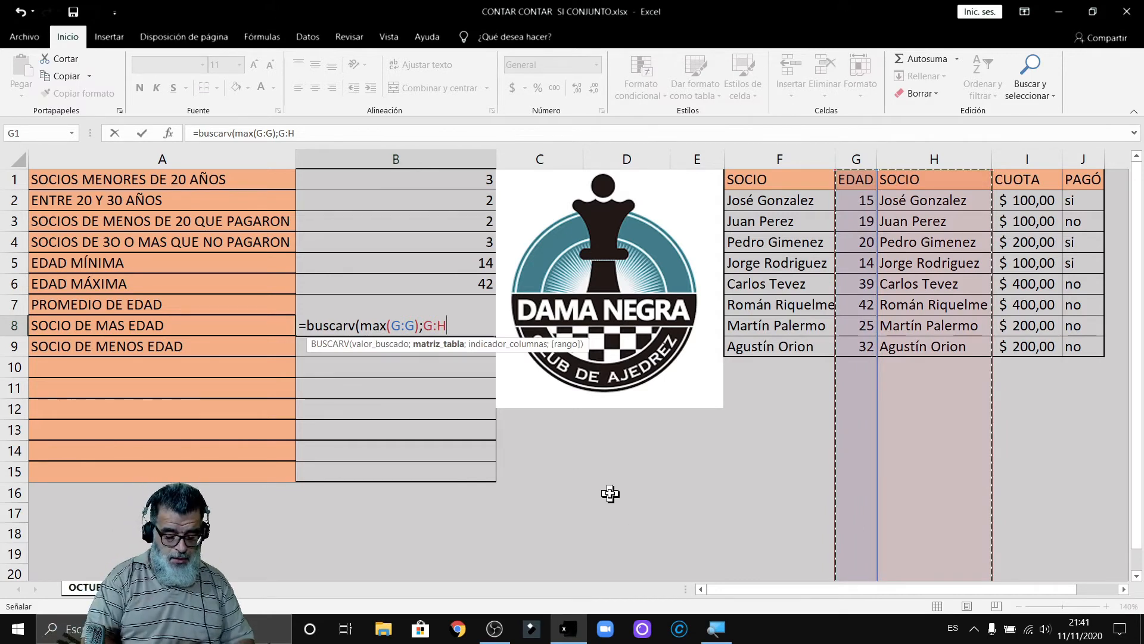
{"action": "type", "text": ";2"}
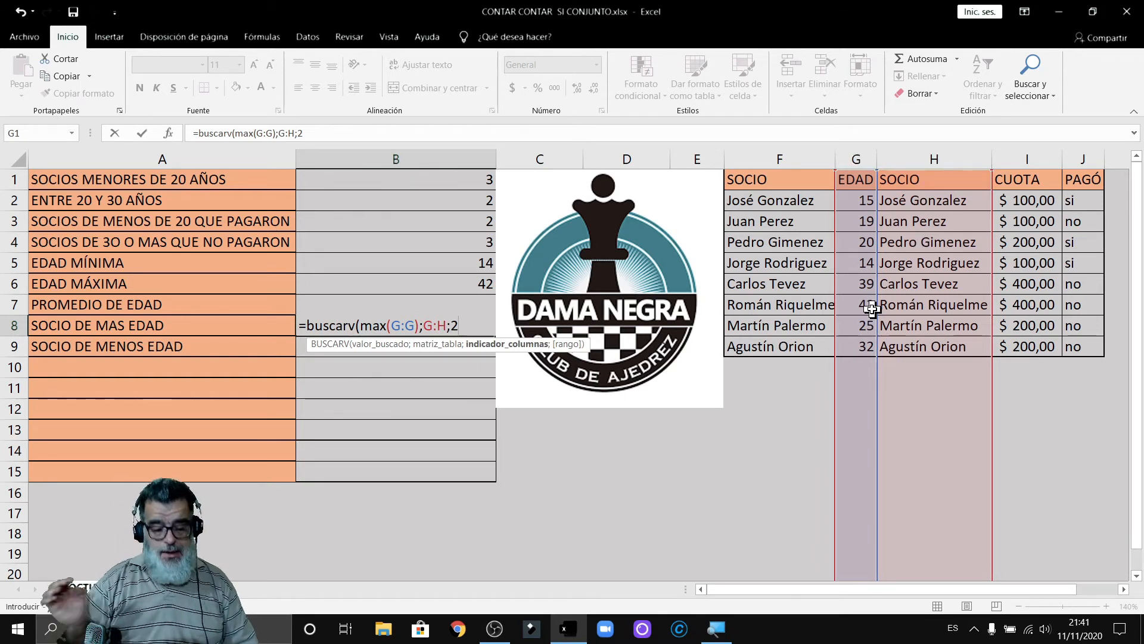
{"action": "type", "text": ";"}
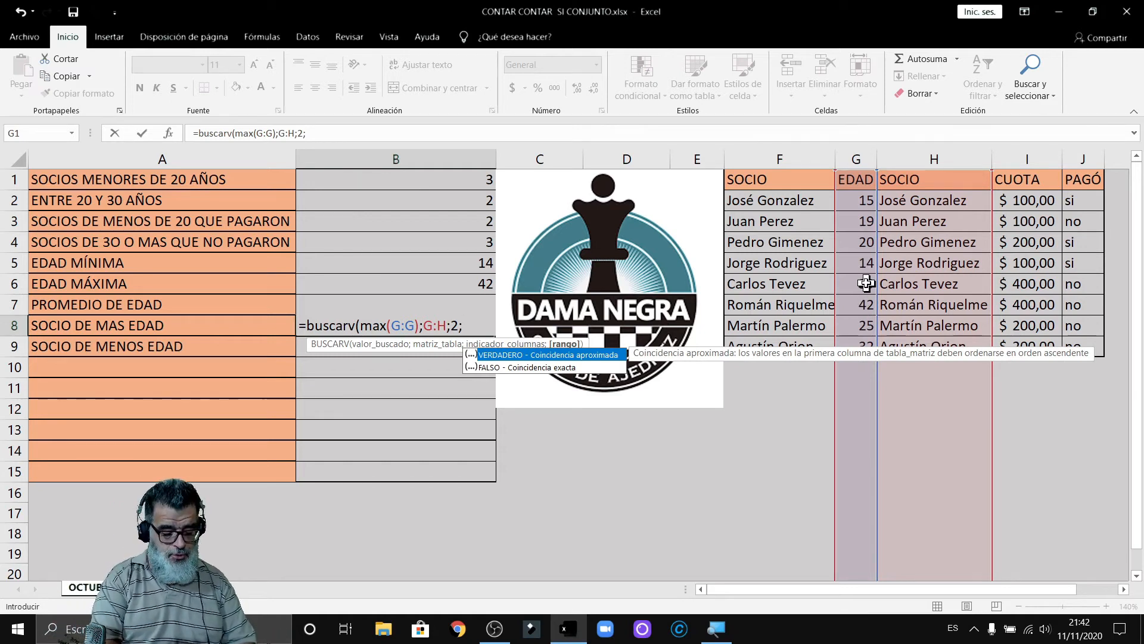
{"action": "type", "text": "fal"}
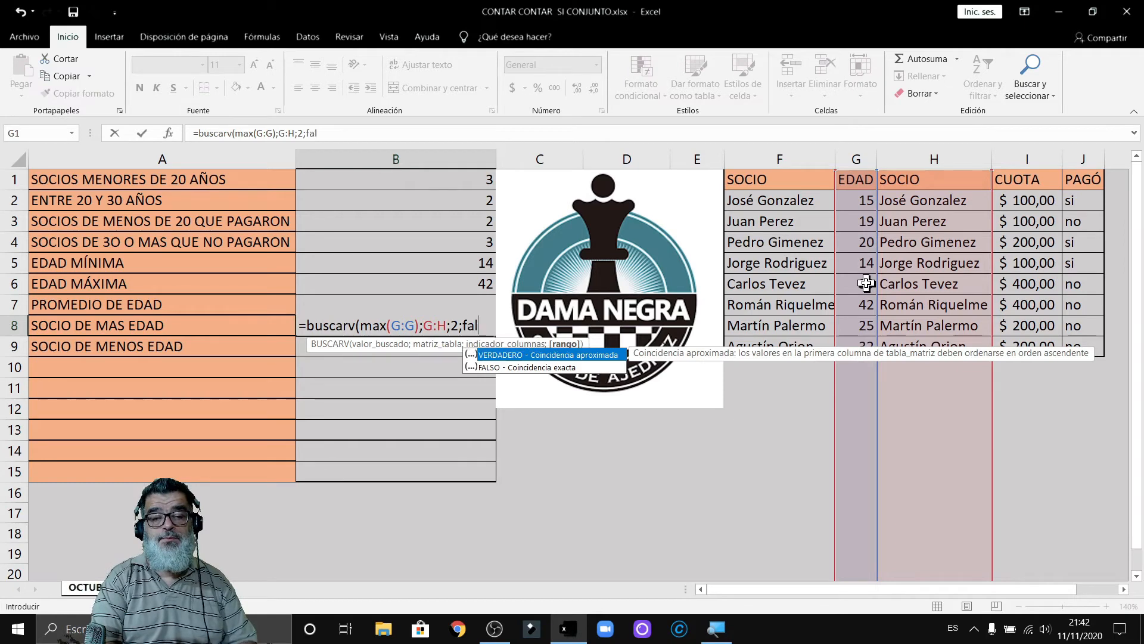
{"action": "type", "text": "so)"}
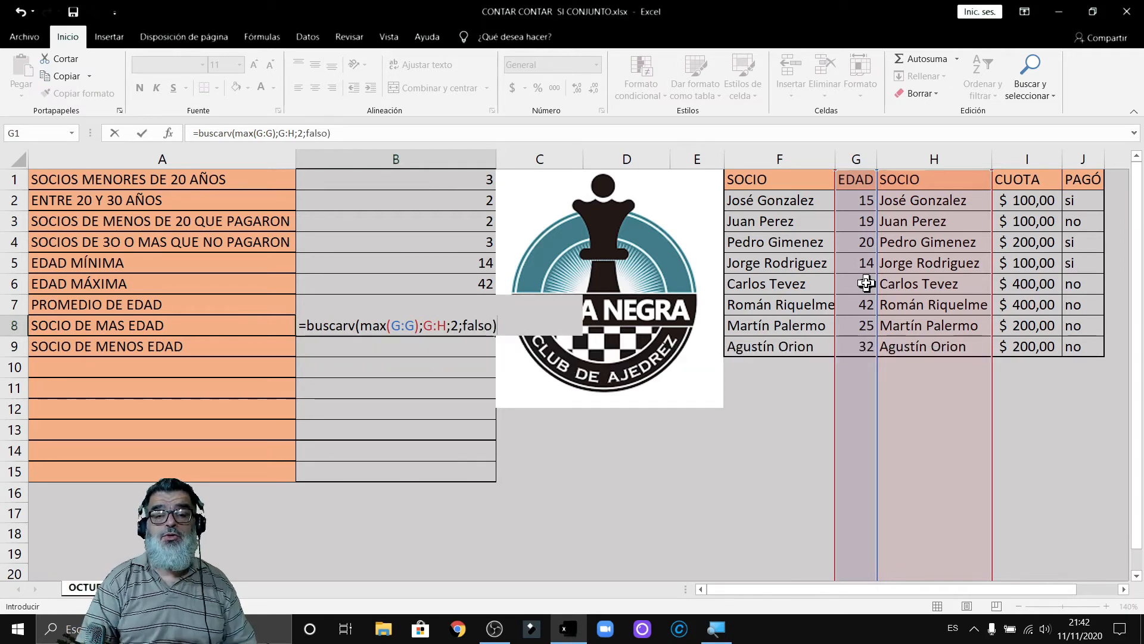
{"action": "key", "text": "Return"}
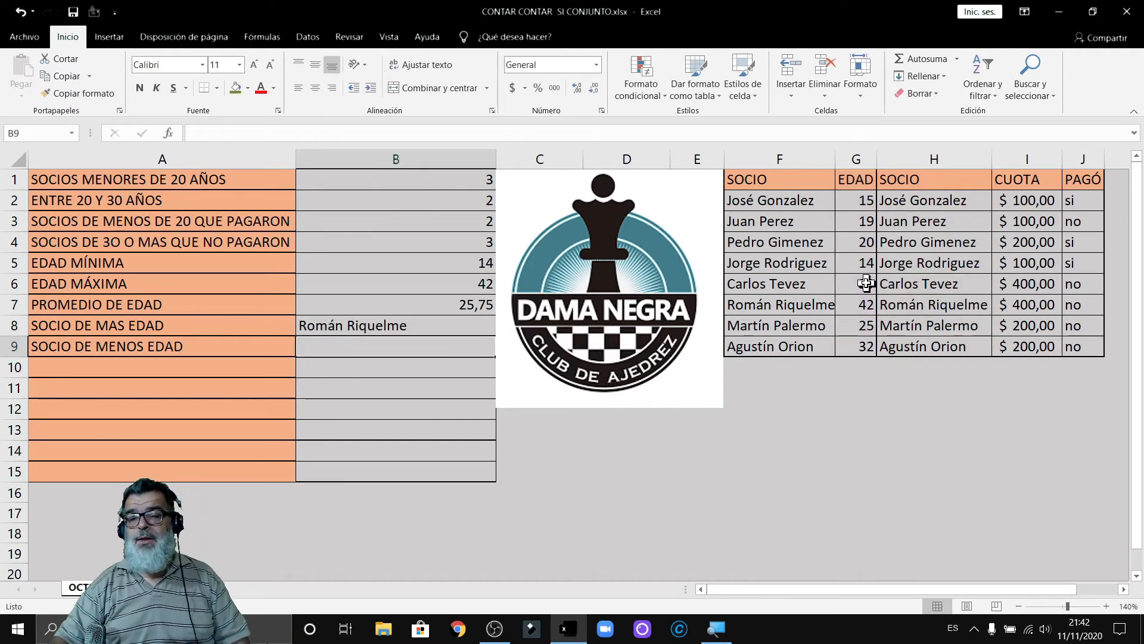
{"action": "left_click", "coordinate": [864, 305]}
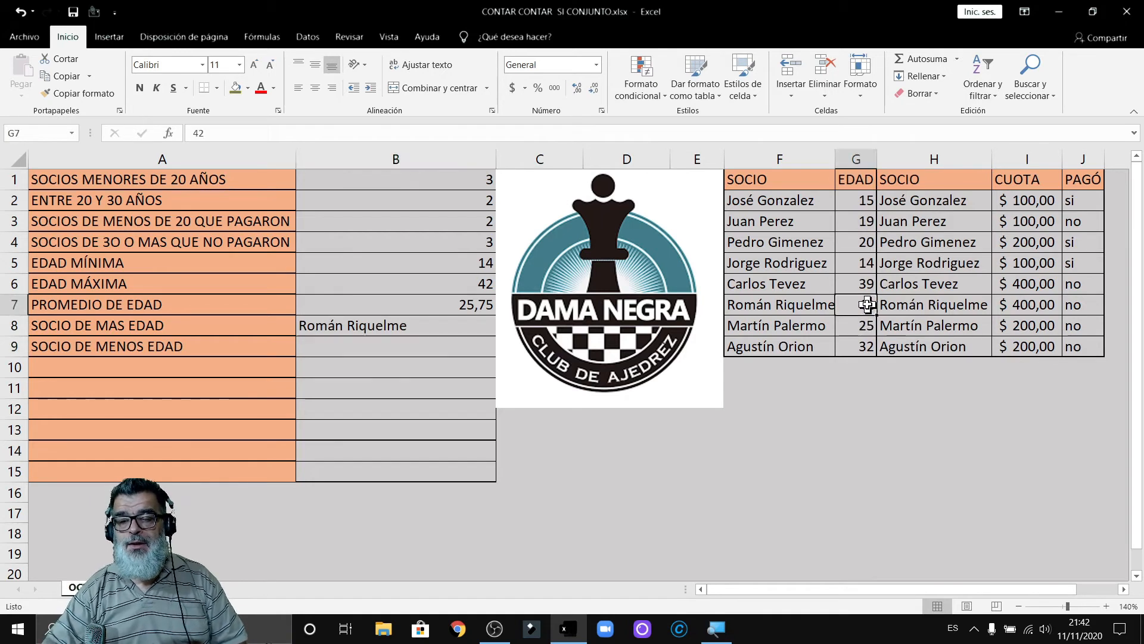
{"action": "left_click", "coordinate": [912, 307]}
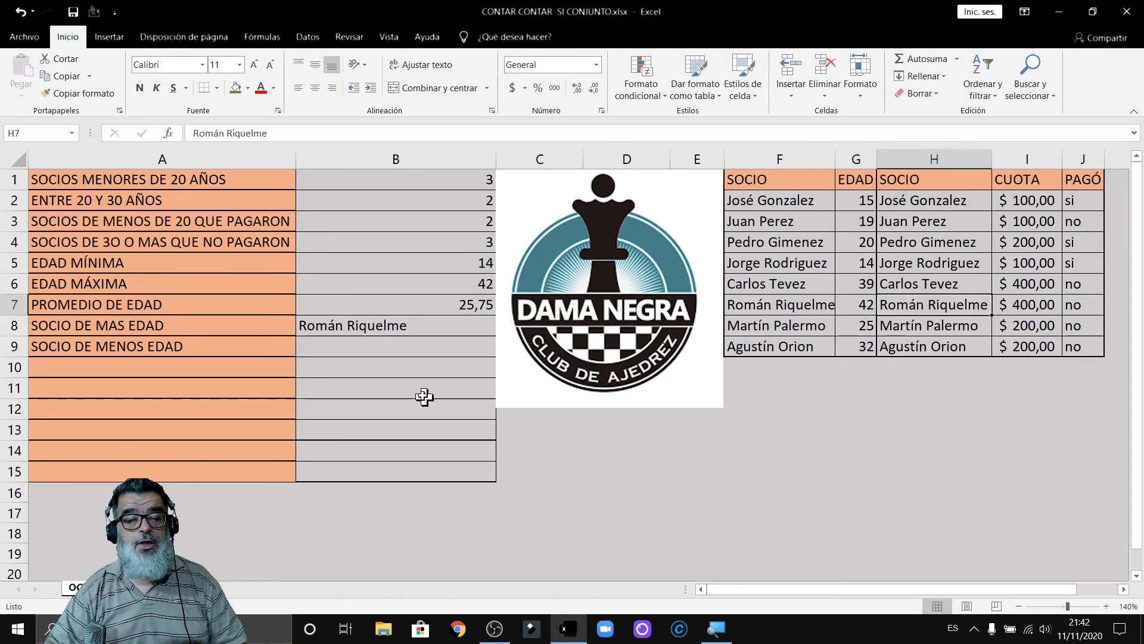
Enter =BUSCARV(MIN(G:G);G:H;2;FALSO) in B9 for the SOCIO DE MENOS EDAD and check it against the age in G5
{"action": "left_click", "coordinate": [396, 348]}
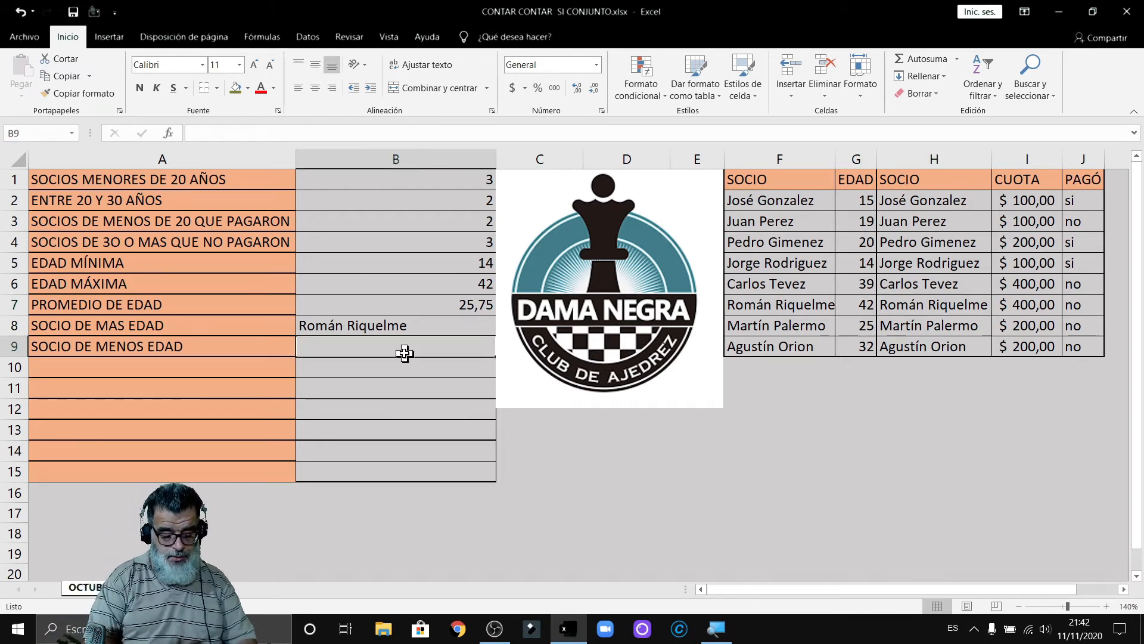
{"action": "type", "text": "="}
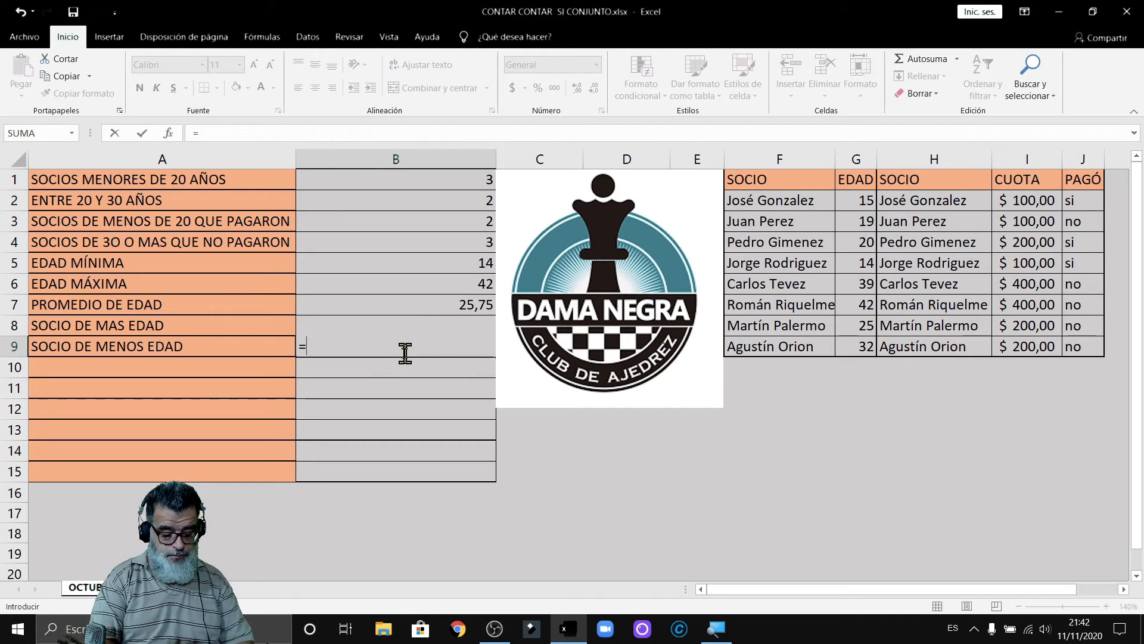
{"action": "type", "text": "busca"}
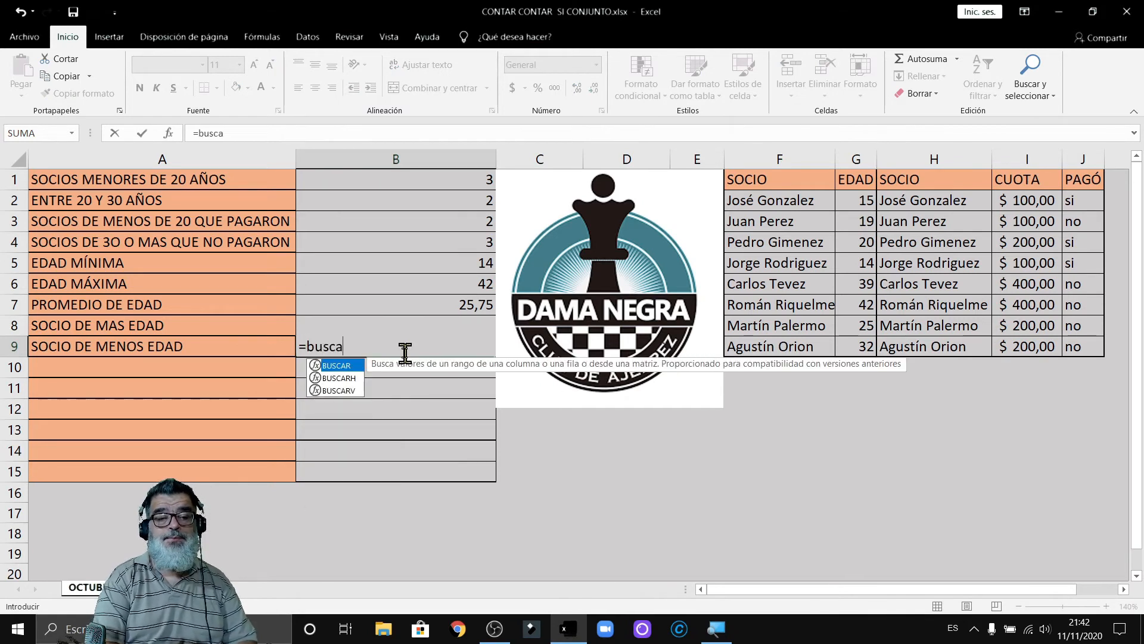
{"action": "type", "text": "rv("}
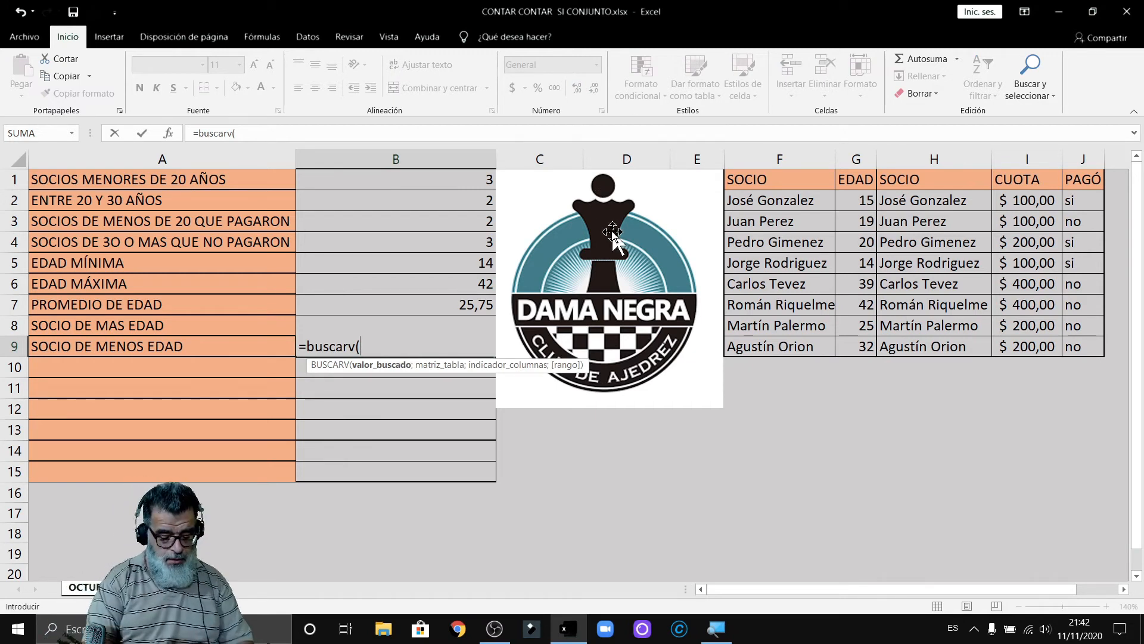
{"action": "type", "text": "min("}
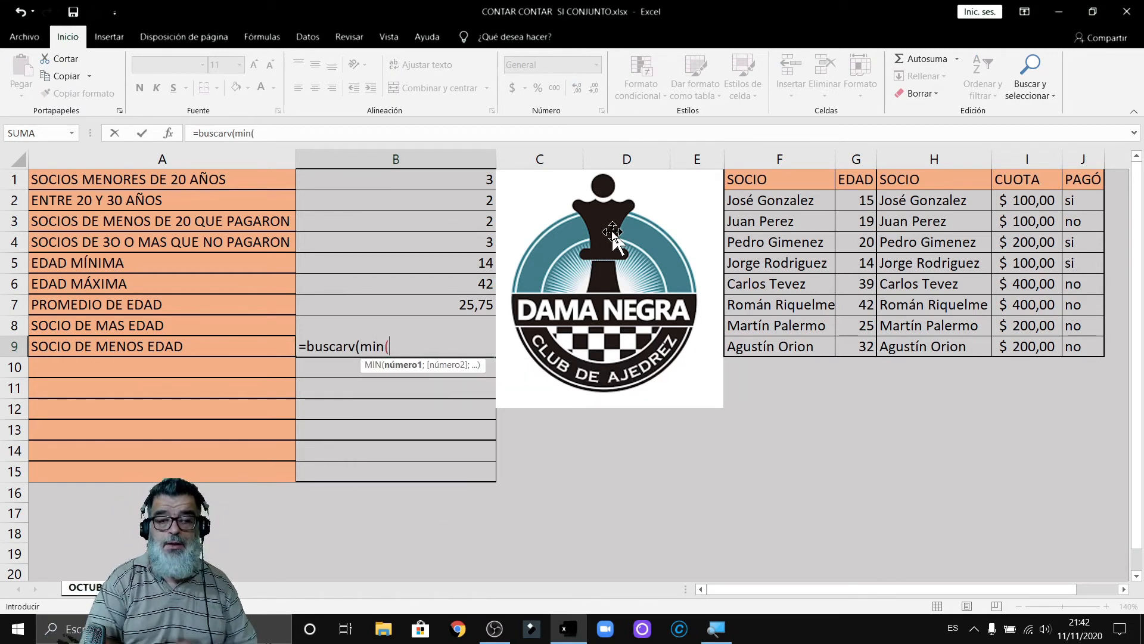
{"action": "left_click", "coordinate": [860, 158]}
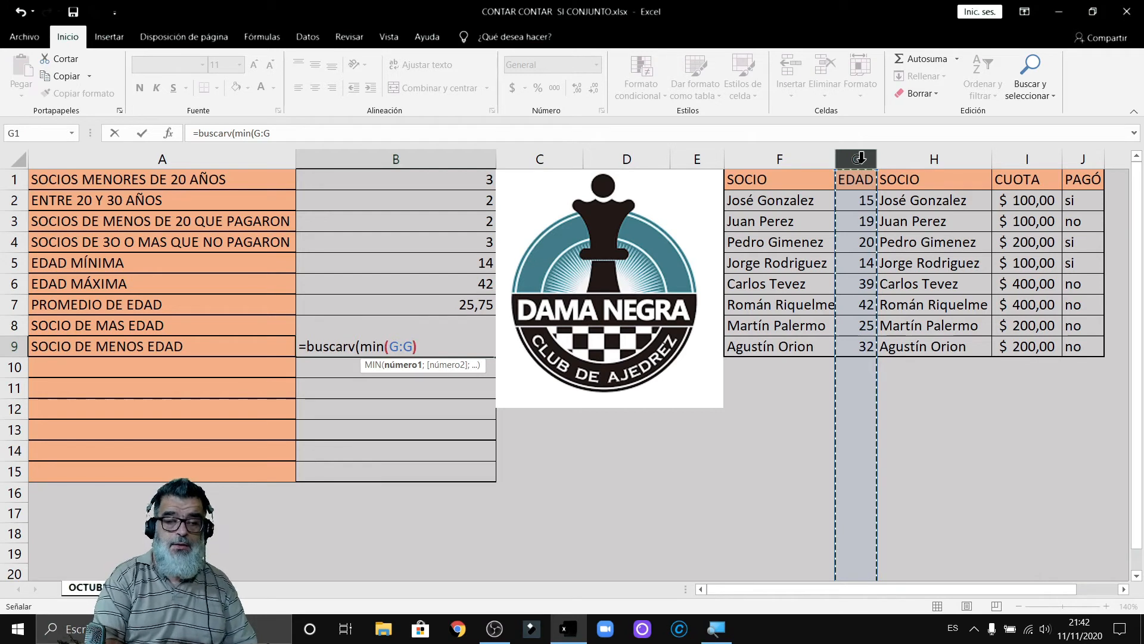
{"action": "type", "text": ");"}
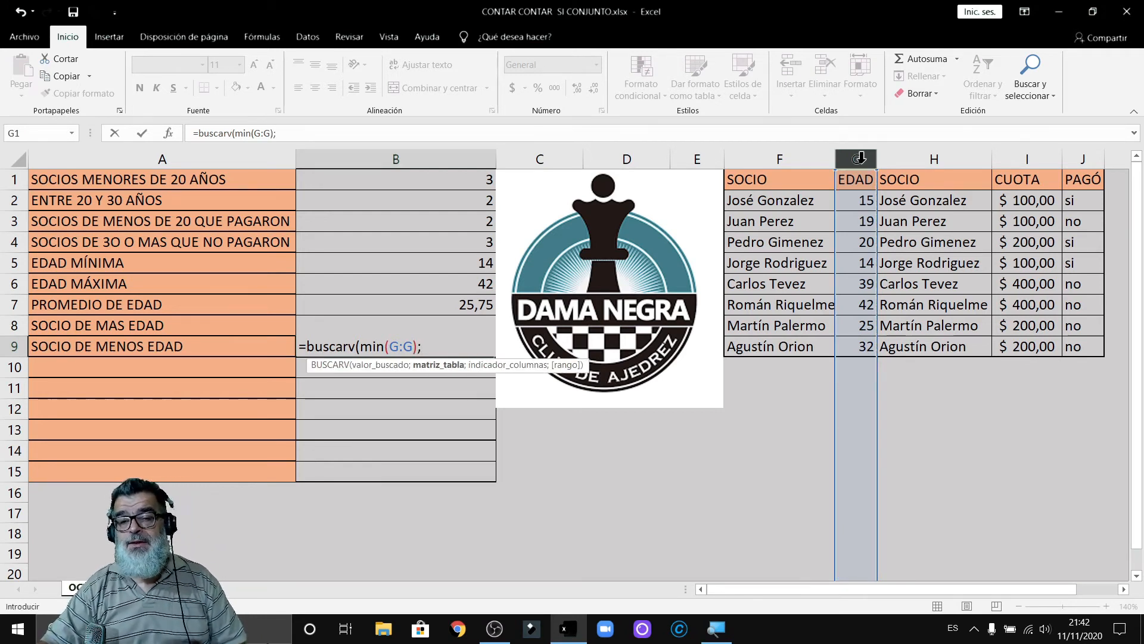
{"action": "left_click_drag", "start_coordinate": [860, 158], "coordinate": [911, 158]}
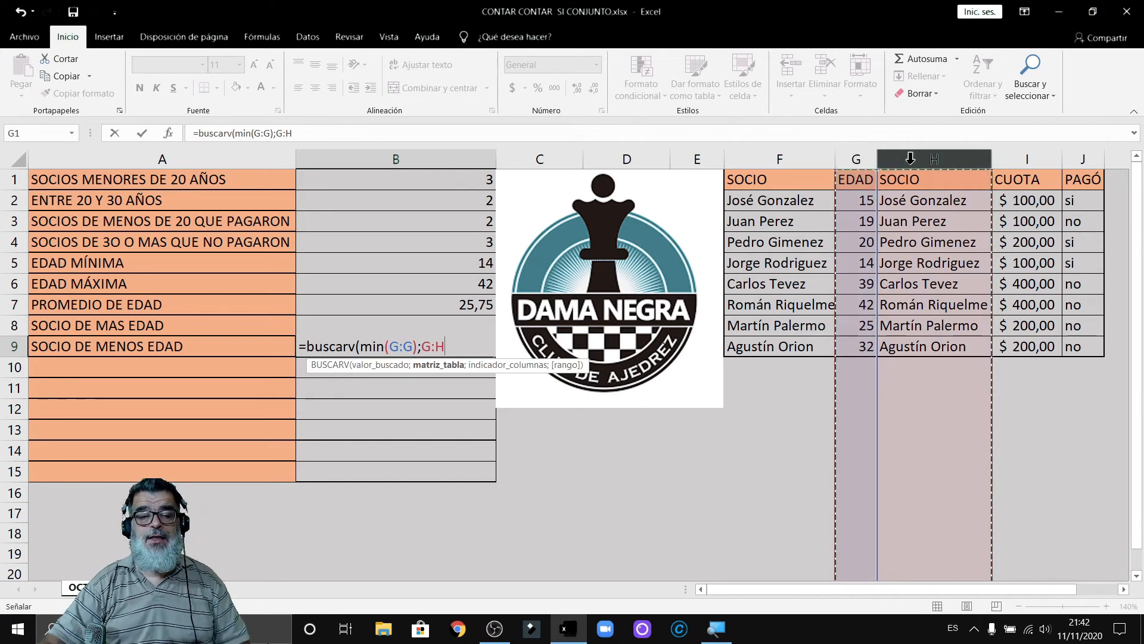
{"action": "type", "text": ";"}
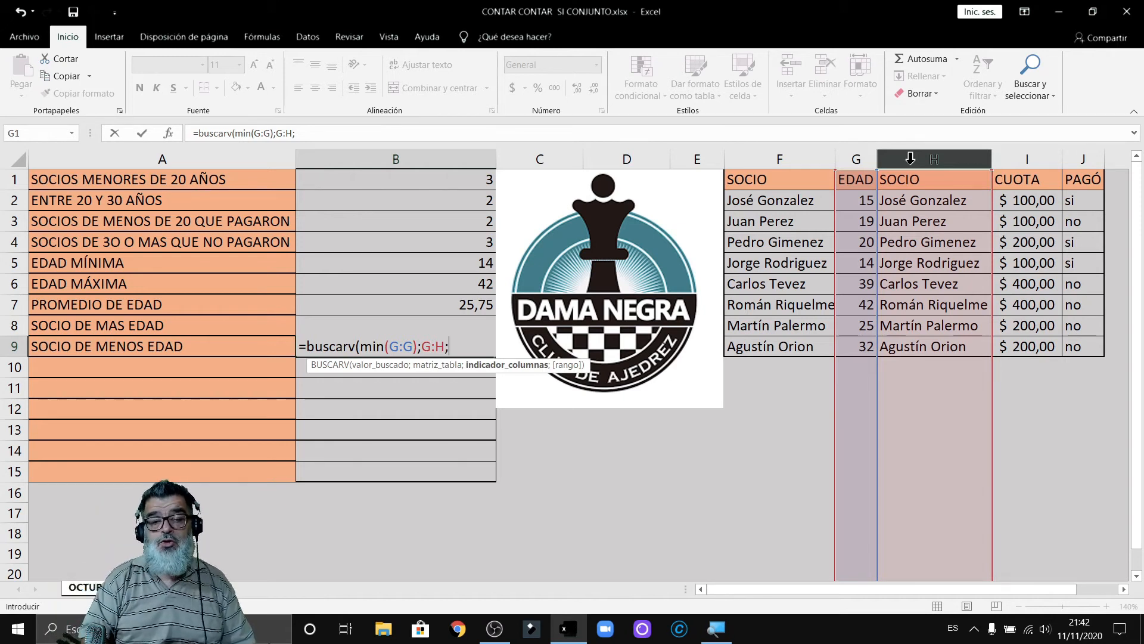
{"action": "type", "text": "2;falso"}
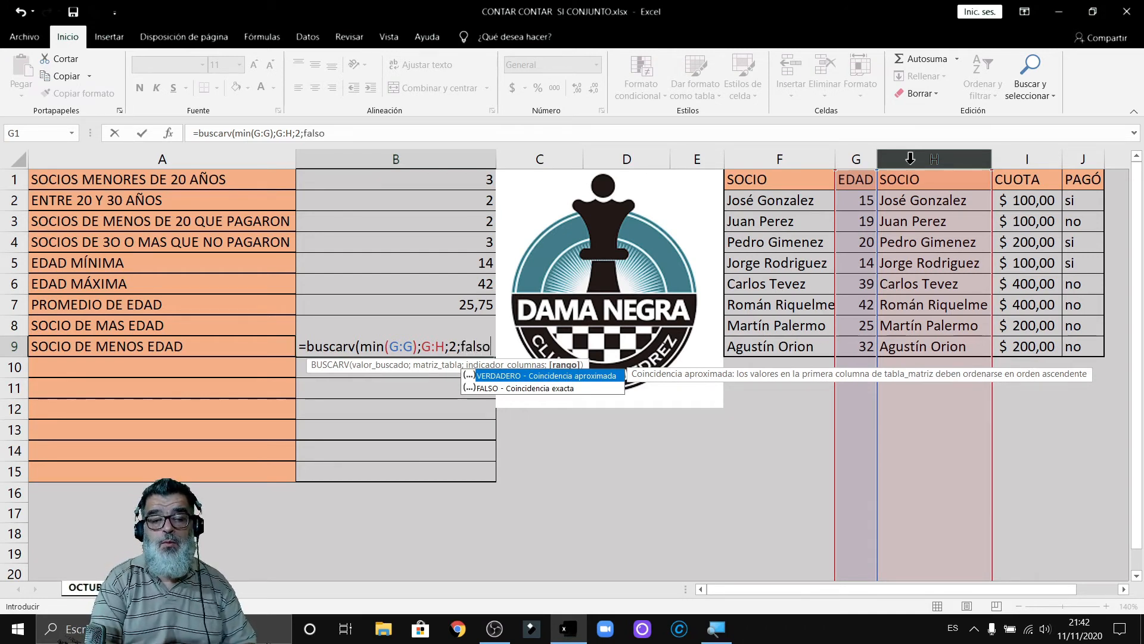
{"action": "type", "text": ")"}
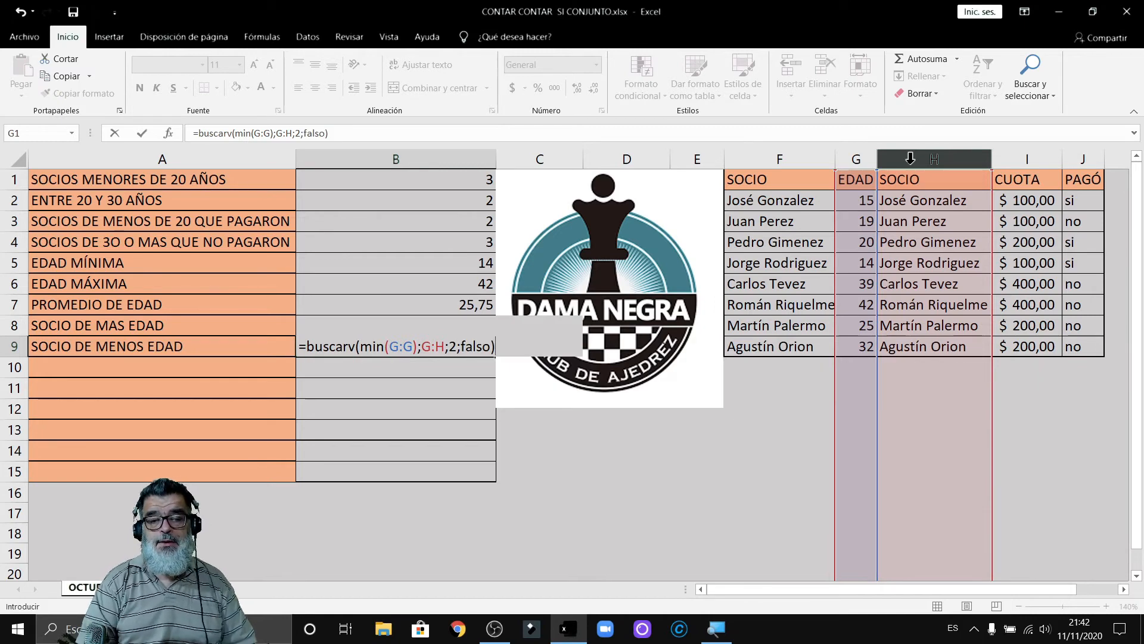
{"action": "key", "text": "Return"}
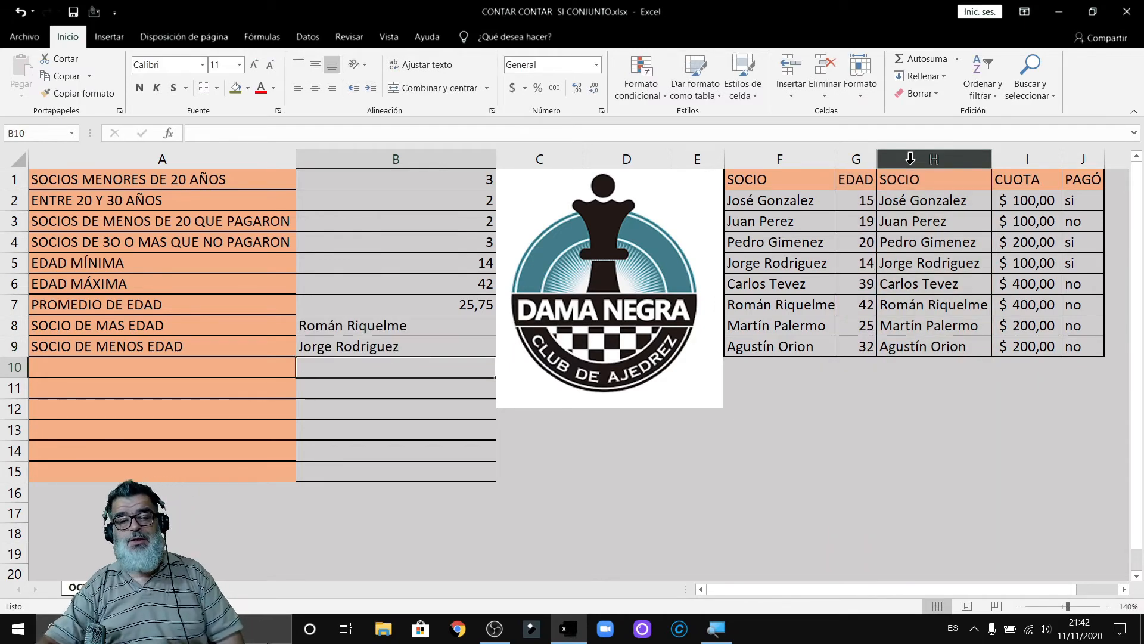
{"action": "left_click", "coordinate": [861, 266]}
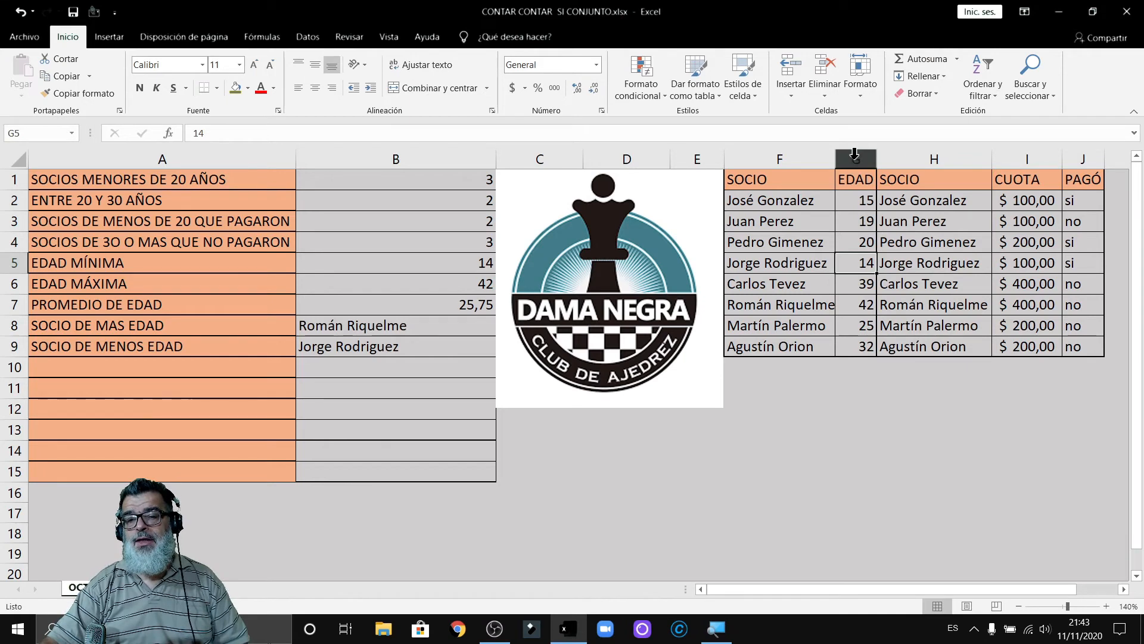
Hide the repeated SOCIO column H
{"action": "left_click", "coordinate": [947, 156]}
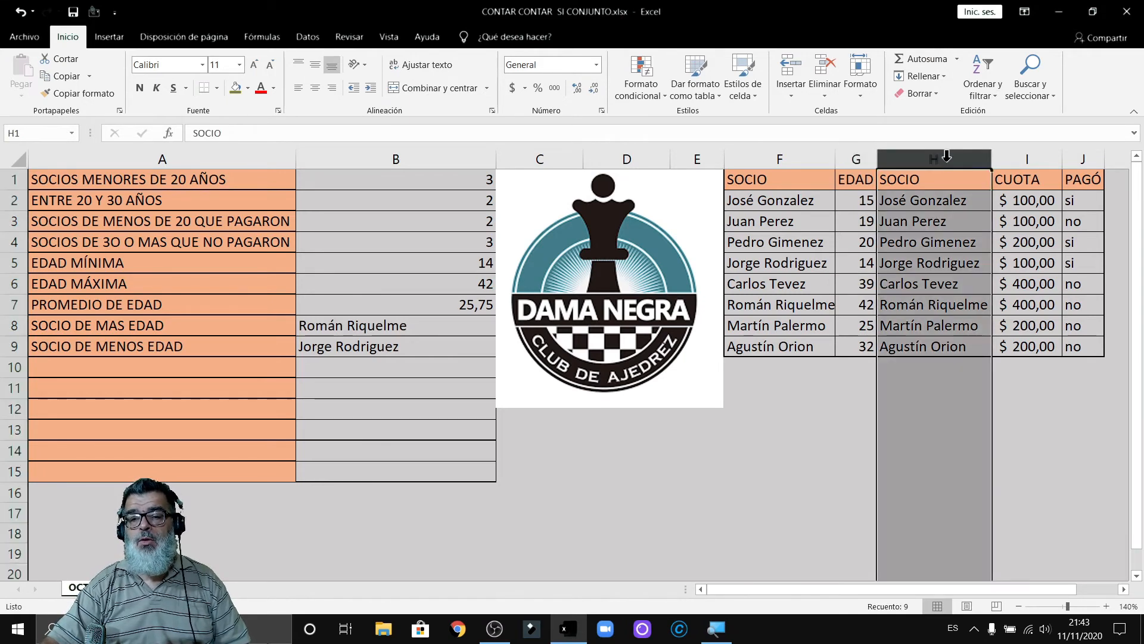
{"action": "right_click", "coordinate": [947, 156]}
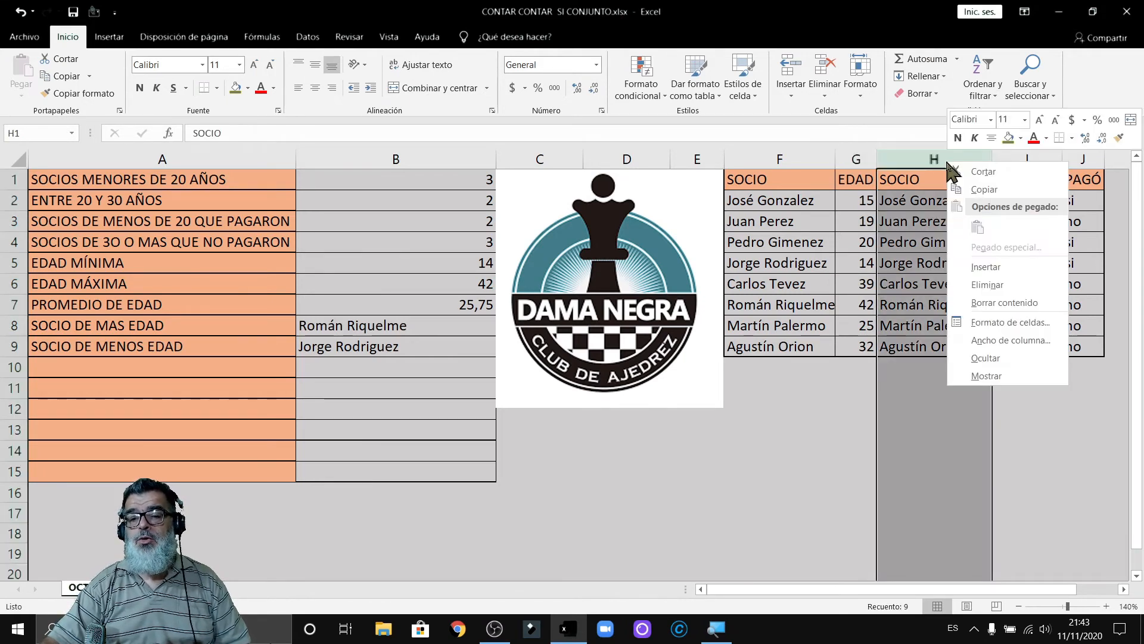
{"action": "left_click", "coordinate": [986, 358]}
{"action": "left_click", "coordinate": [1007, 458]}
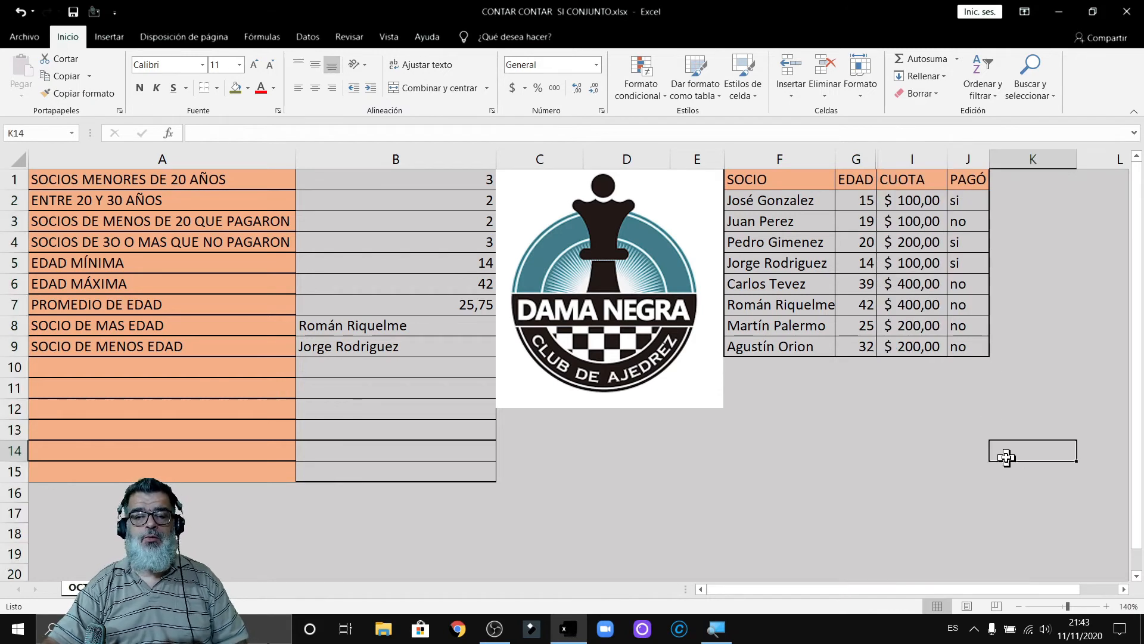
Replace the member's first name in SOCIO cell F5, keeping the same surname
{"action": "left_click", "coordinate": [785, 285]}
{"action": "double_click", "coordinate": [787, 266]}
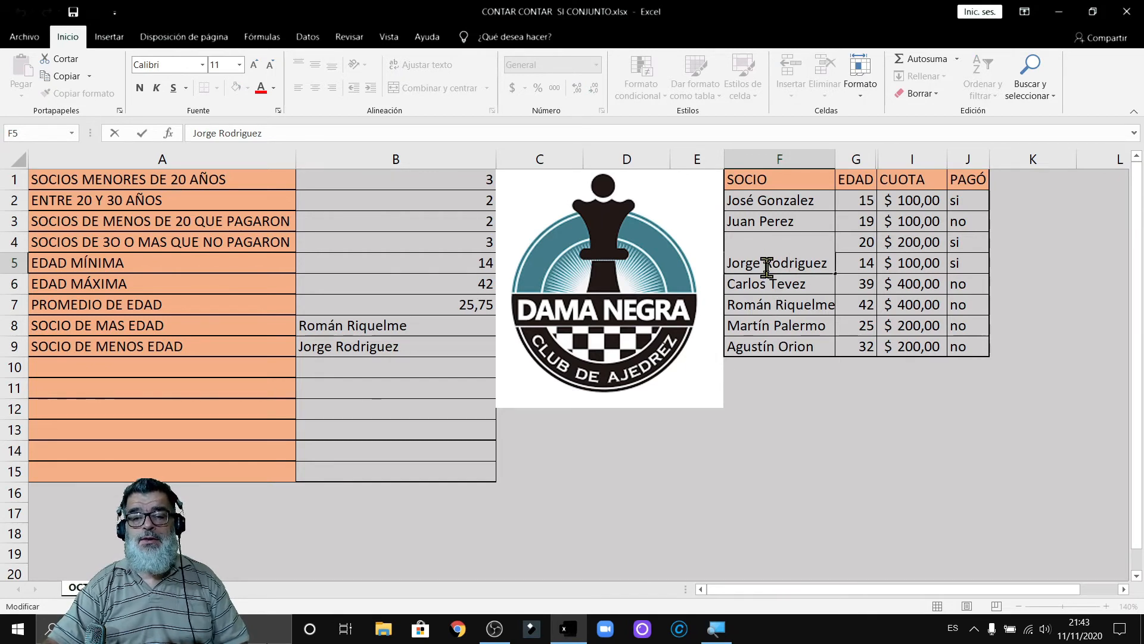
{"action": "double_click", "coordinate": [766, 267]}
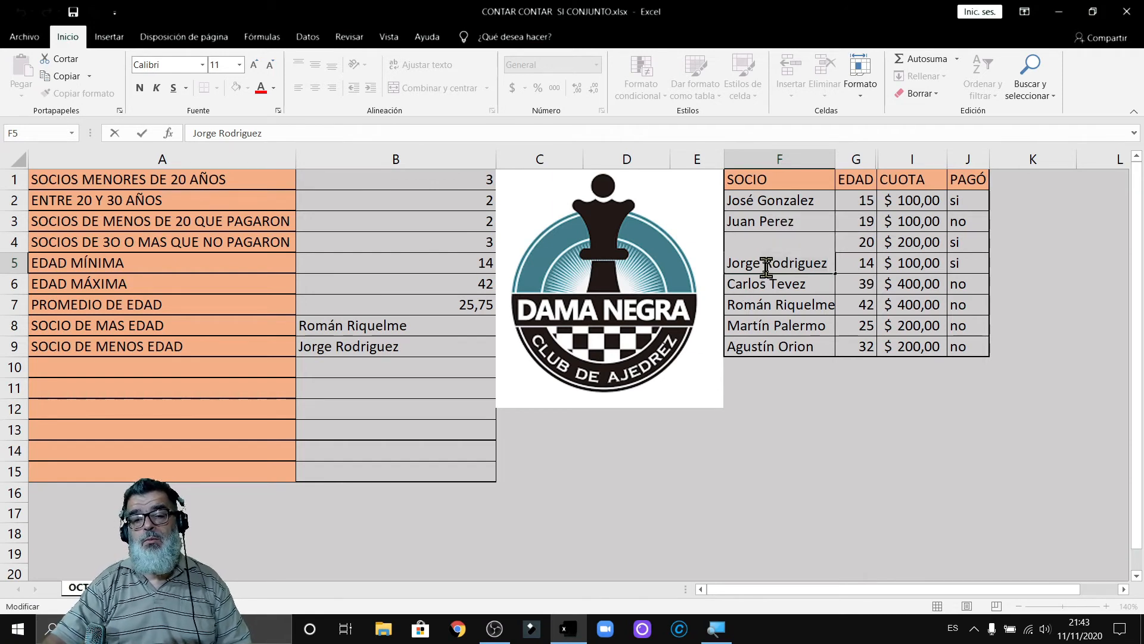
{"action": "key", "text": "BackSpace"}
{"action": "key", "text": "BackSpace"}
{"action": "key", "text": "BackSpace"}
{"action": "key", "text": "BackSpace"}
{"action": "key", "text": "BackSpace"}
{"action": "key", "text": "BackSpace"}
{"action": "key", "text": "BackSpace"}
{"action": "key", "text": "BackSpace"}
{"action": "key", "text": "BackSpace"}
{"action": "key", "text": "BackSpace"}
{"action": "key", "text": "BackSpace"}
{"action": "key", "text": "BackSpace"}
{"action": "key", "text": "BackSpace"}
{"action": "key", "text": "BackSpace"}
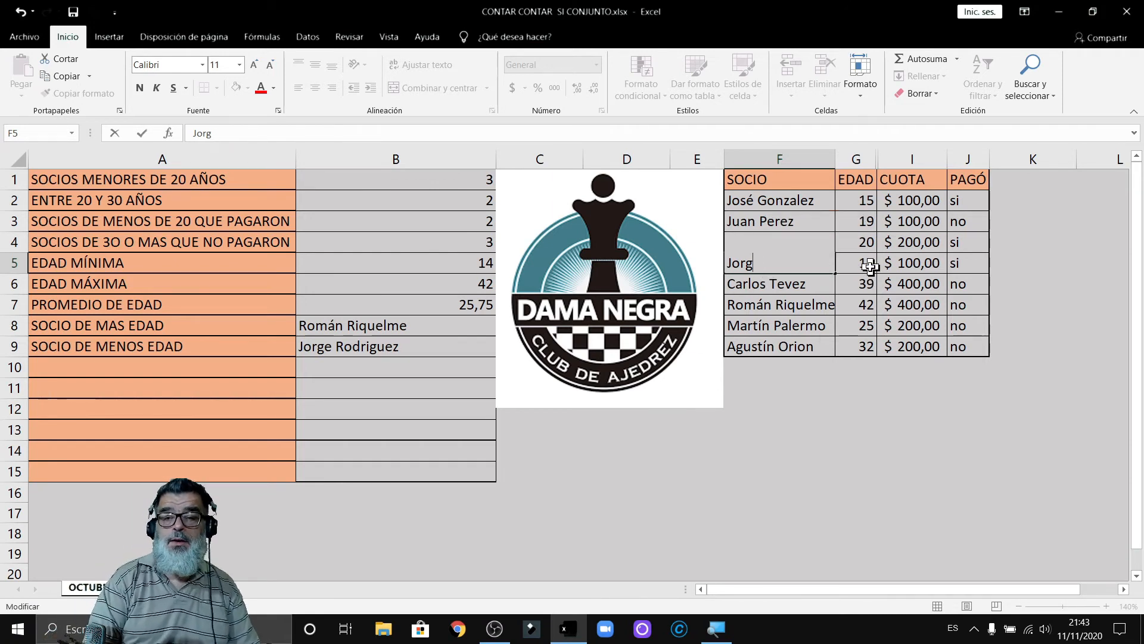
{"action": "type", "text": "Juan Perez"}
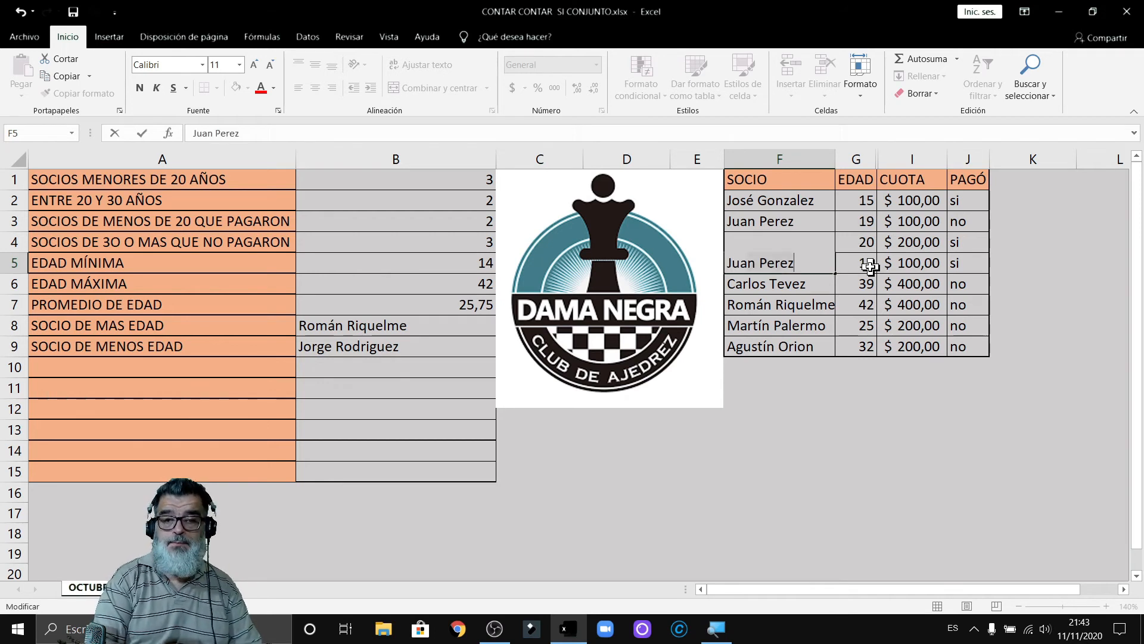
{"action": "key", "text": "BackSpace"}
{"action": "key", "text": "BackSpace"}
{"action": "key", "text": "BackSpace"}
{"action": "key", "text": "BackSpace"}
{"action": "key", "text": "BackSpace"}
{"action": "type", "text": "R"}
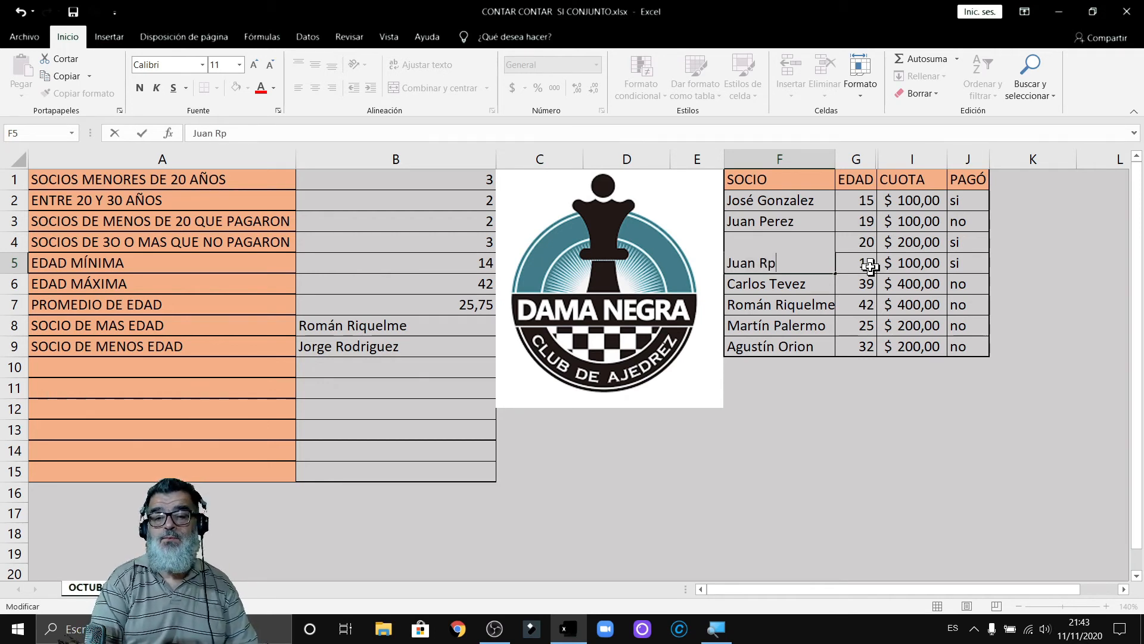
{"action": "type", "text": "odriguez"}
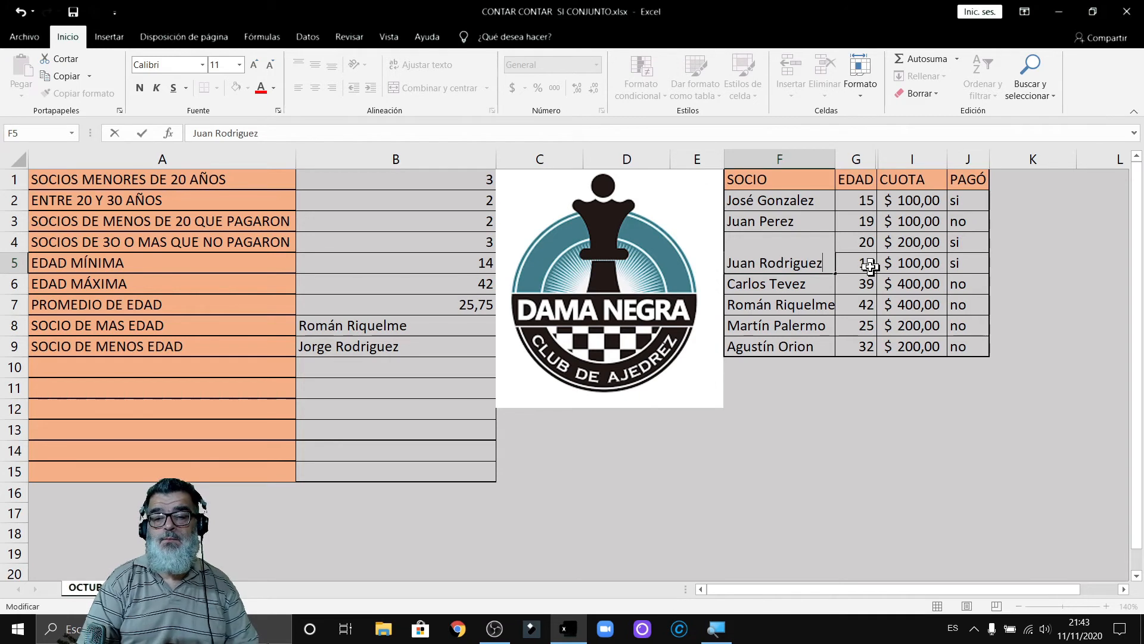
{"action": "key", "text": "Return"}
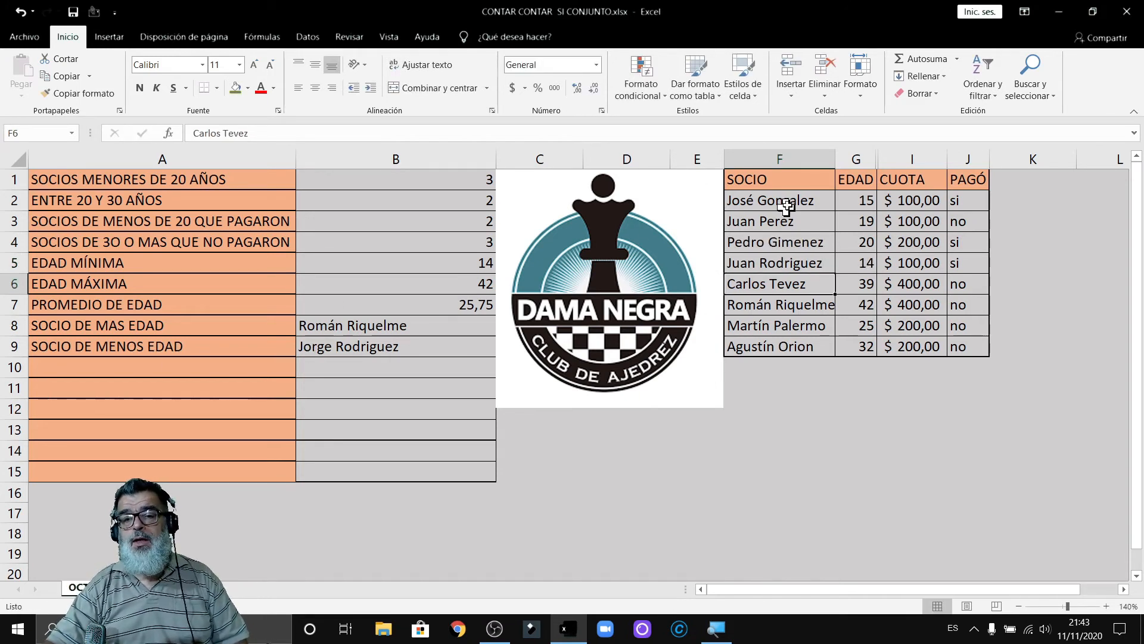
Unhide the SOCIO column H between the EDAD and CUOTA columns and inspect its entry in H5
{"action": "left_click_drag", "start_coordinate": [857, 157], "coordinate": [897, 156]}
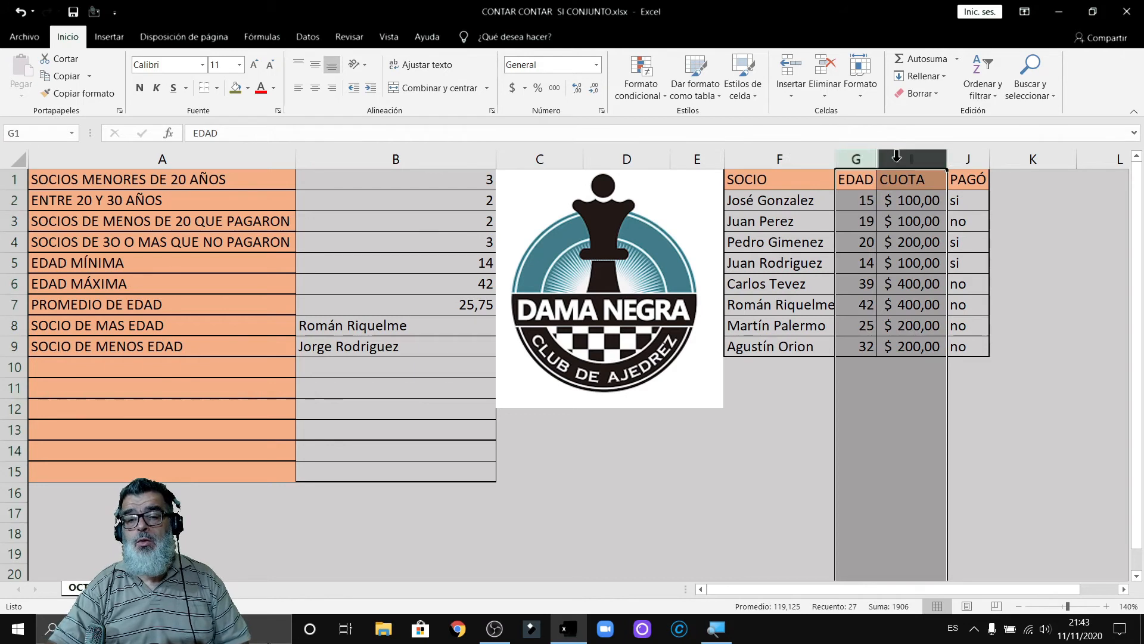
{"action": "right_click", "coordinate": [897, 158]}
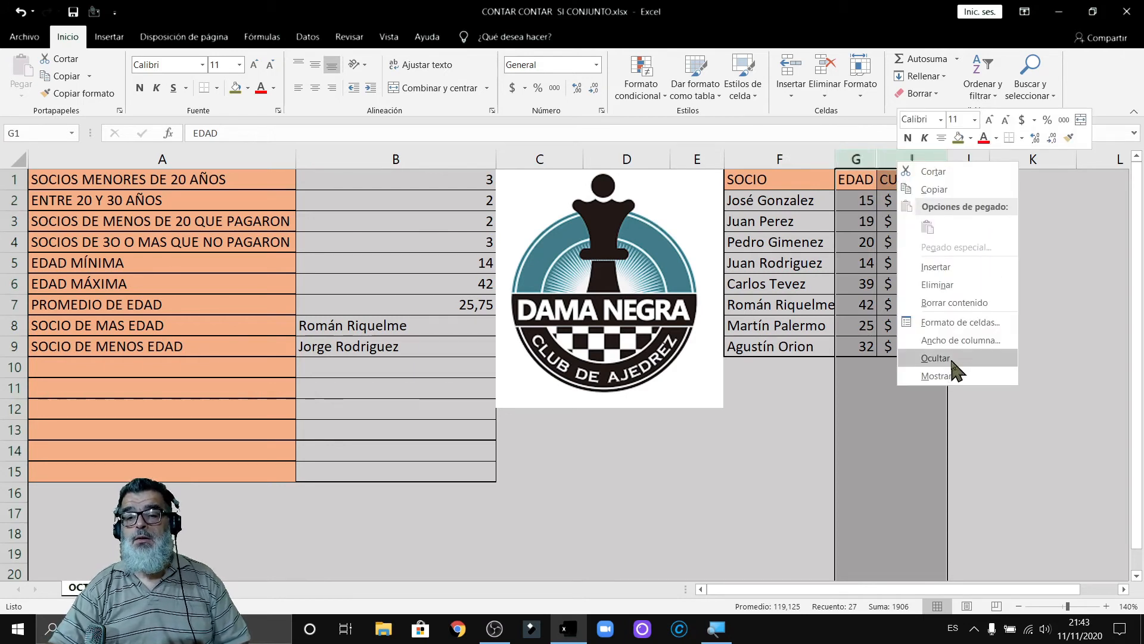
{"action": "left_click", "coordinate": [949, 376]}
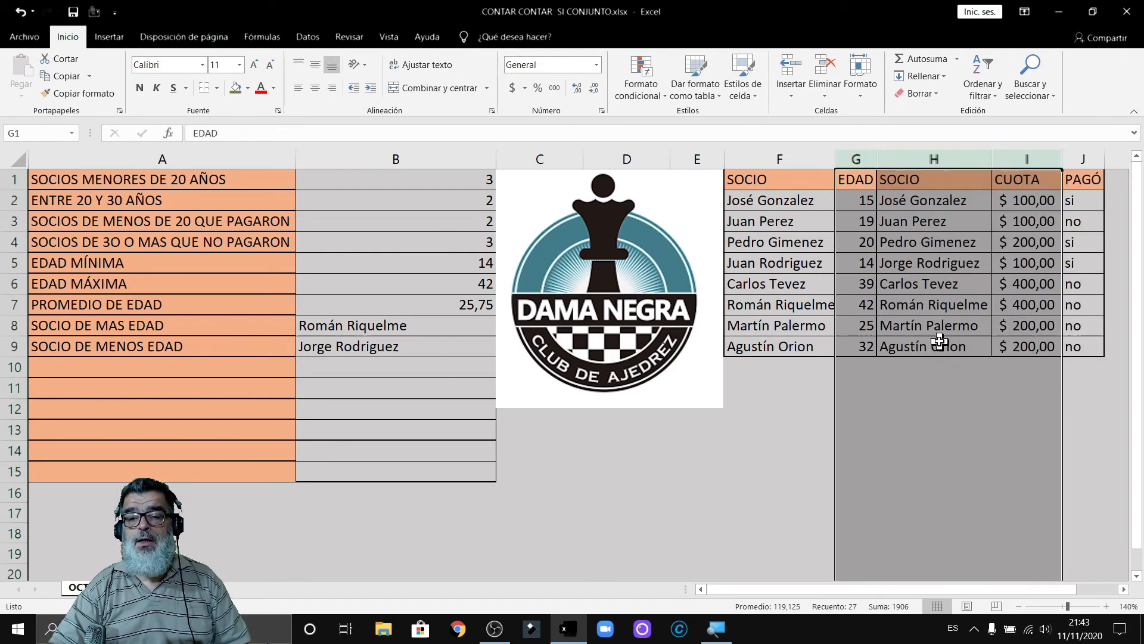
{"action": "left_click", "coordinate": [916, 262]}
Replace the fixed member name in H2 with the formula =F2
{"action": "double_click", "coordinate": [969, 200]}
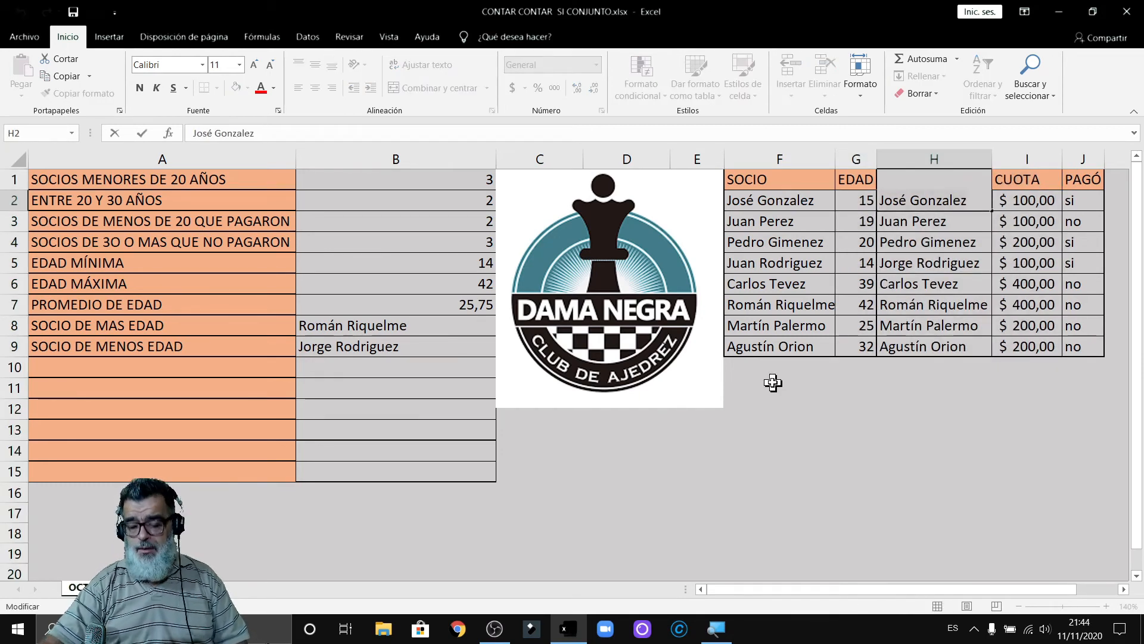
{"action": "key", "text": "Delete"}
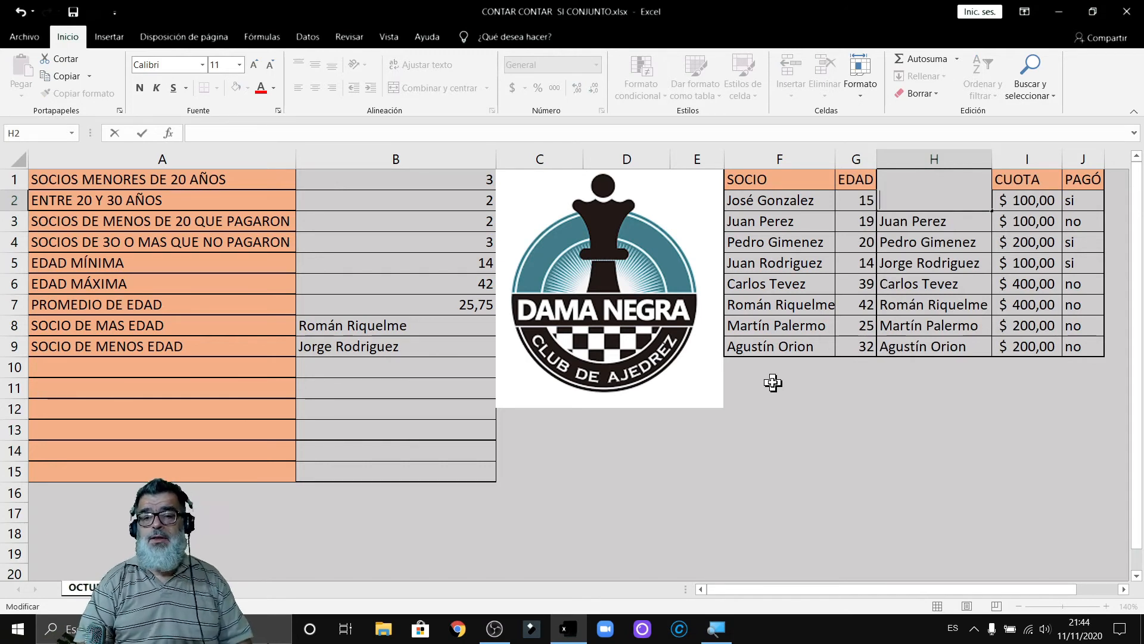
{"action": "type", "text": "="}
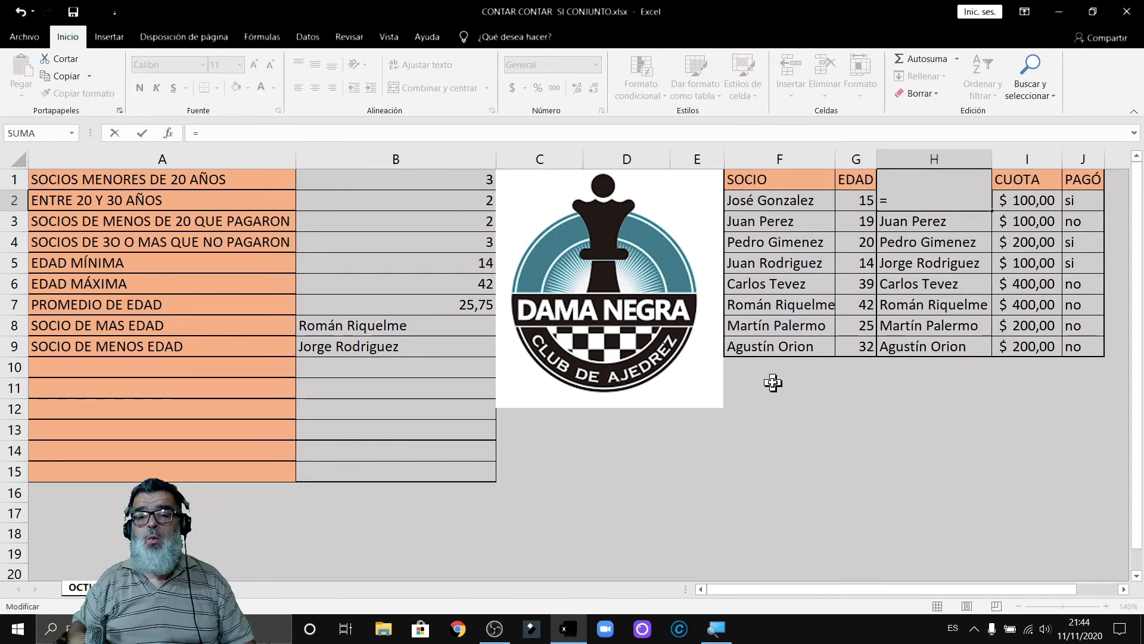
{"action": "left_click", "coordinate": [793, 203]}
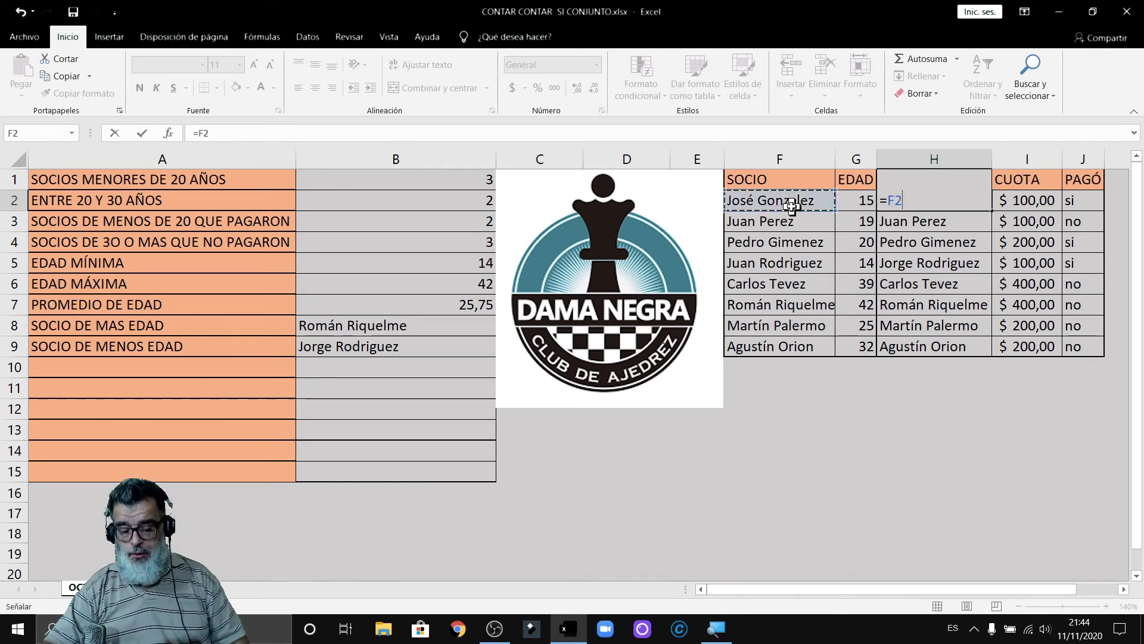
{"action": "key", "text": "Return"}
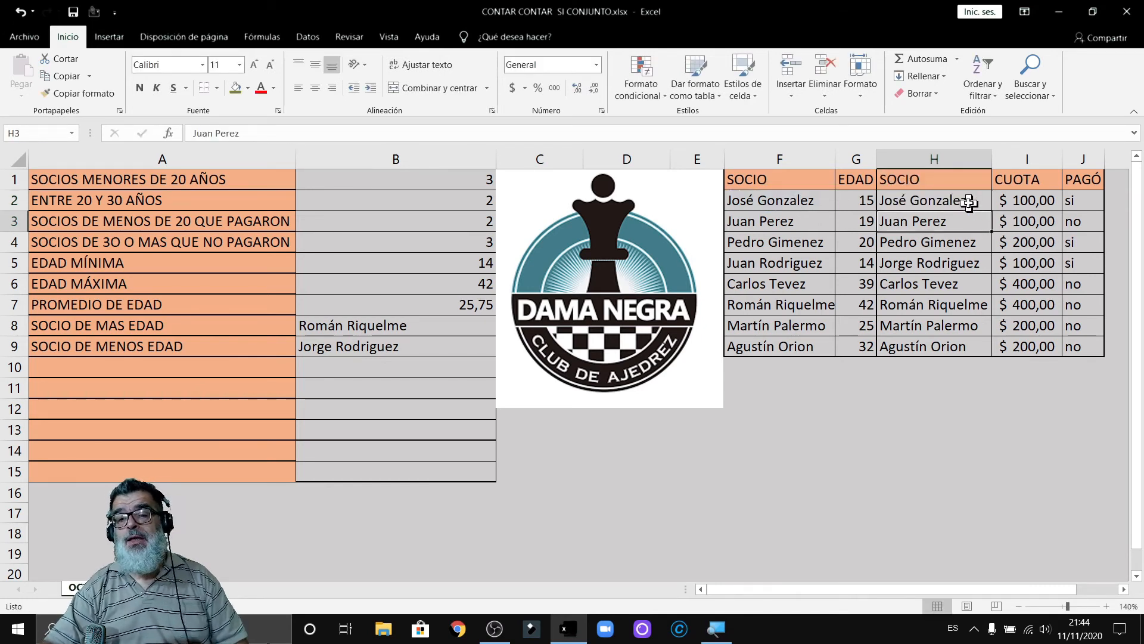
Fill the H2 formula down through H9 and check the linked member name in H5
{"action": "left_click", "coordinate": [975, 204]}
{"action": "left_click_drag", "start_coordinate": [991, 210], "coordinate": [992, 353]}
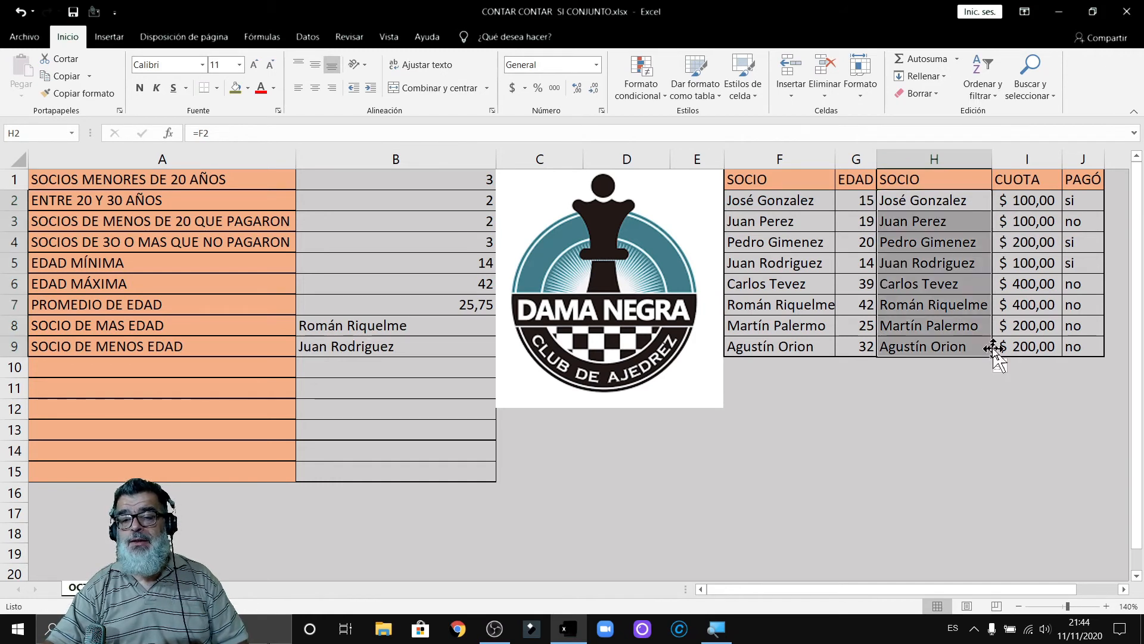
{"action": "left_click", "coordinate": [931, 269]}
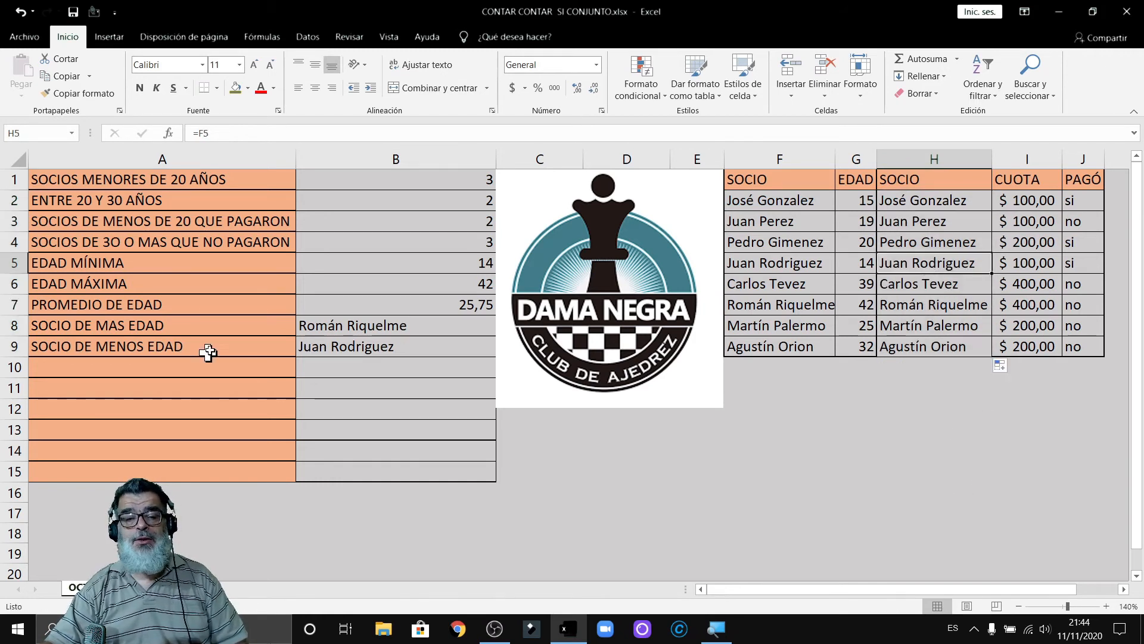
Change the member's first name in F3, keeping the surname, and check the linked cell H3
{"action": "double_click", "coordinate": [762, 223]}
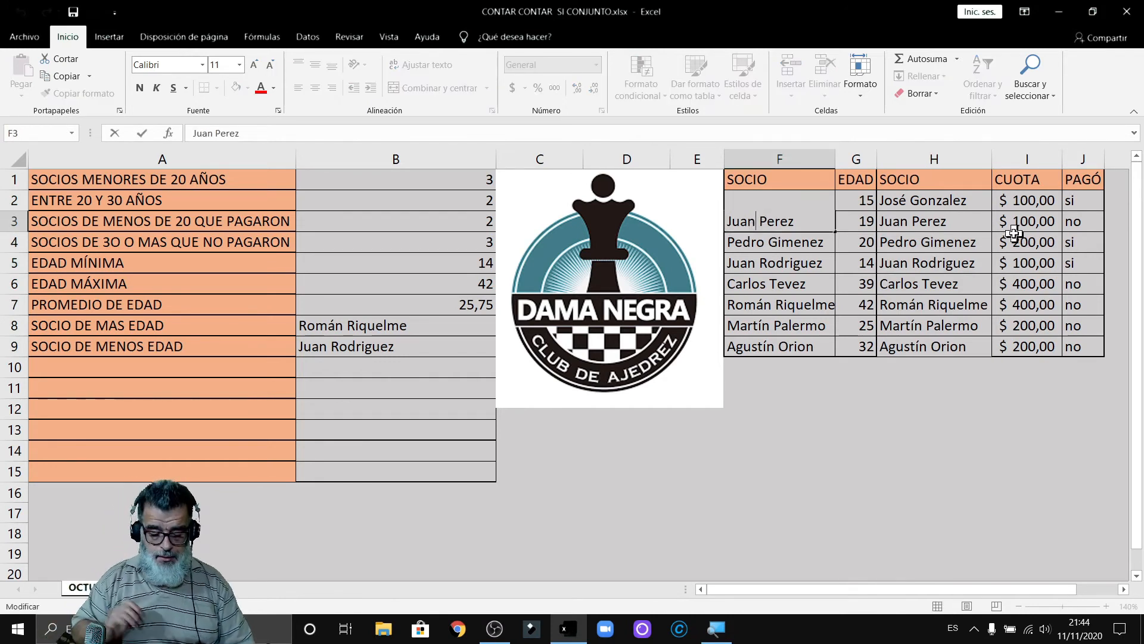
{"action": "key", "text": "BackSpace"}
{"action": "key", "text": "BackSpace"}
{"action": "key", "text": "BackSpace"}
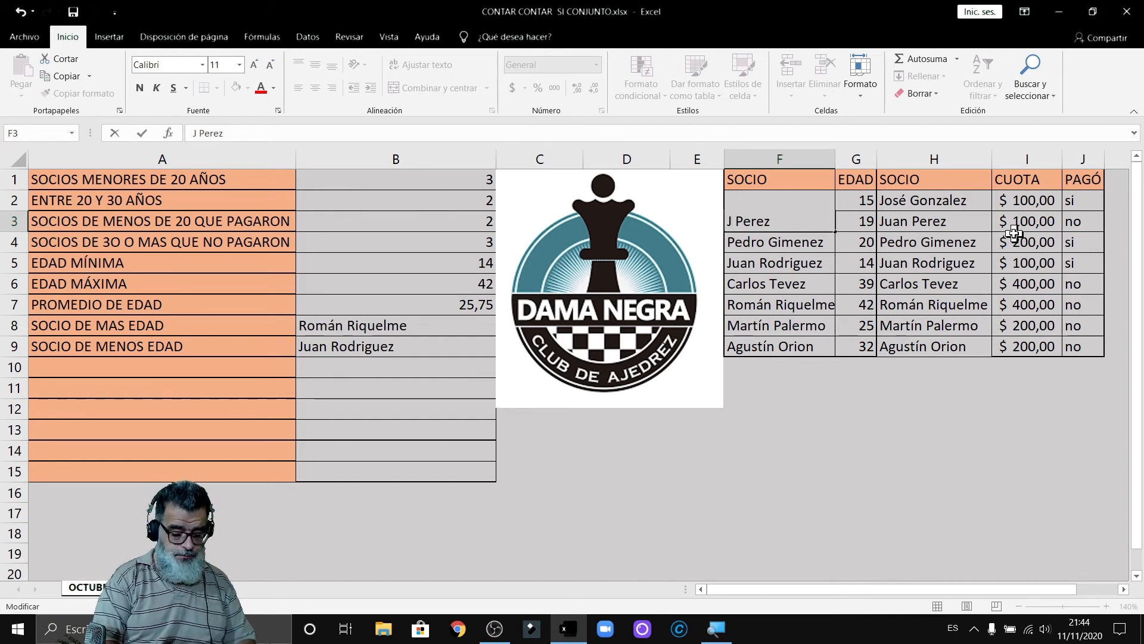
{"action": "type", "text": "os"}
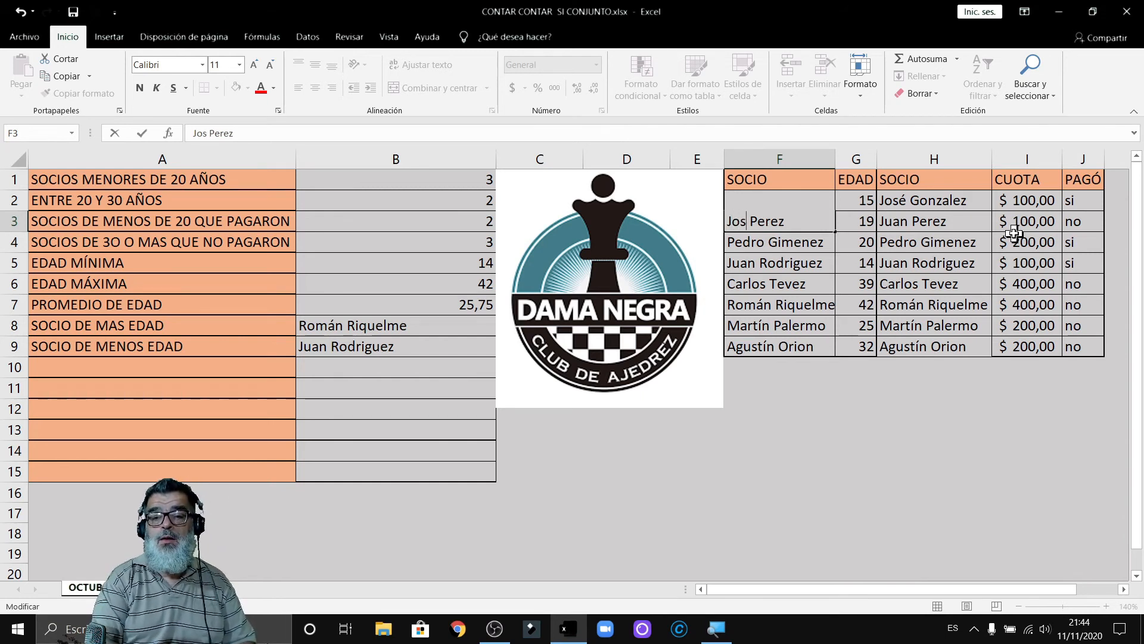
{"action": "type", "text": "é"}
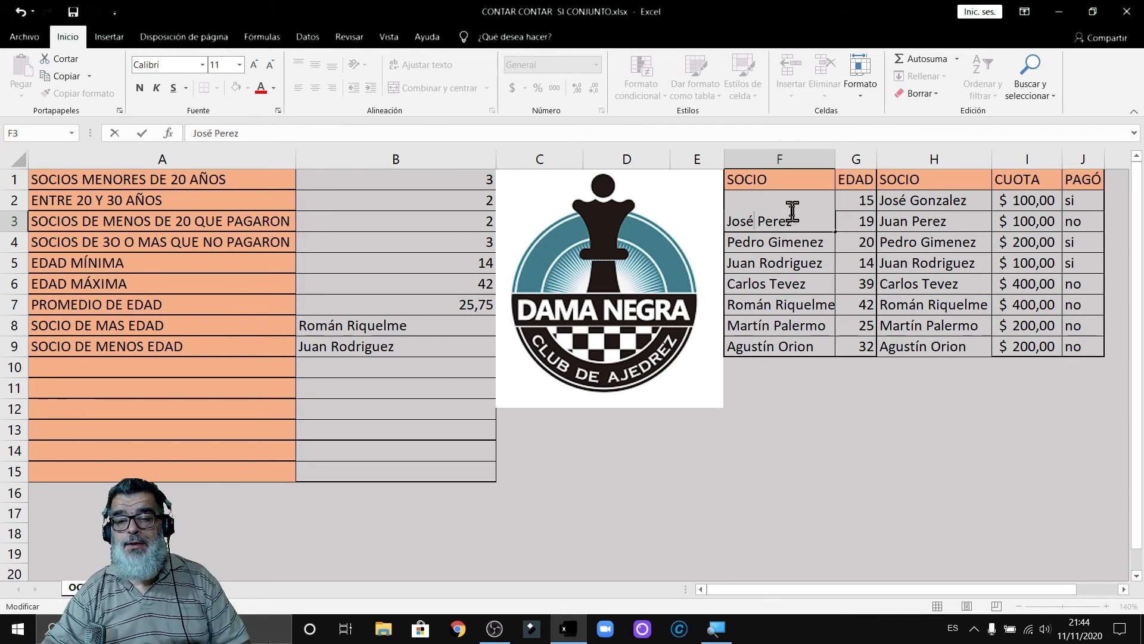
{"action": "key", "text": "Return"}
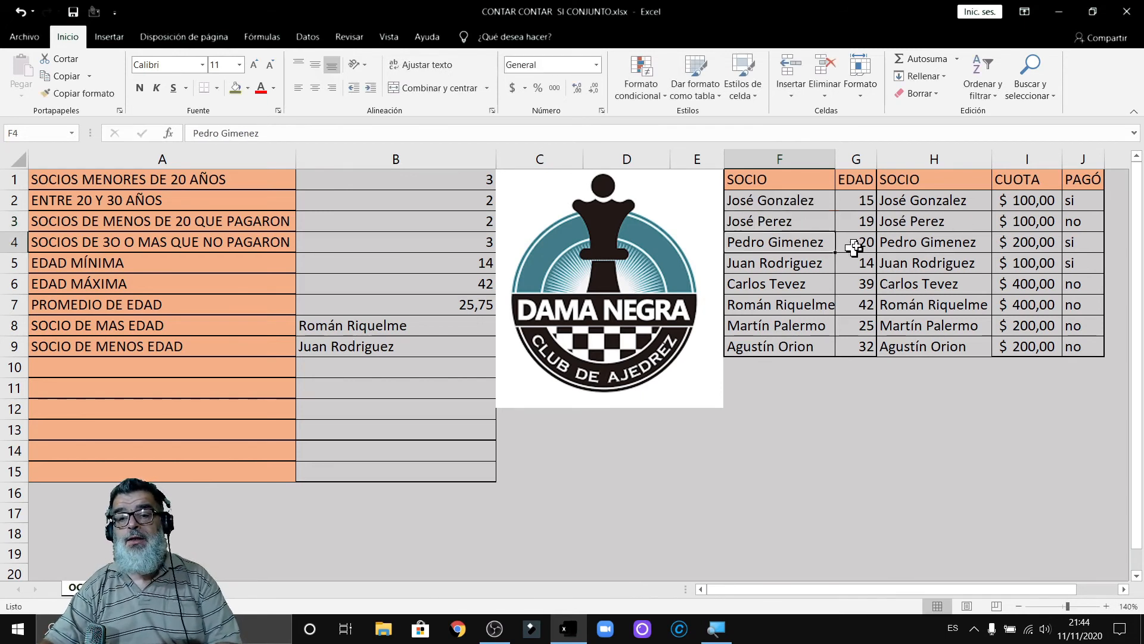
{"action": "left_click", "coordinate": [903, 228]}
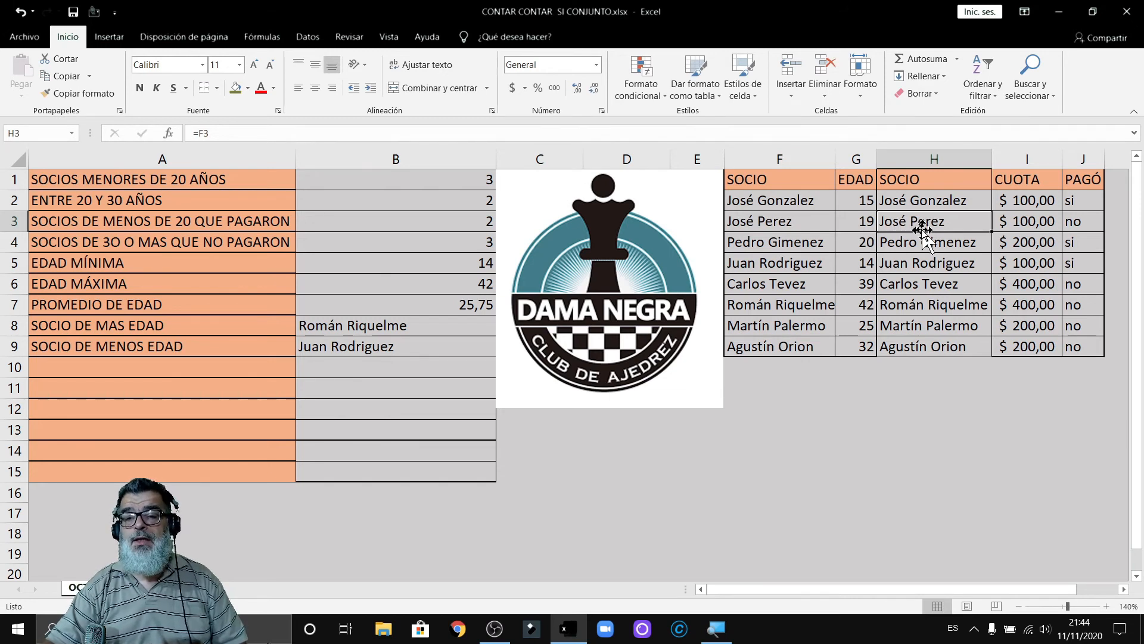
Hide the linked SOCIO helper column H
{"action": "right_click", "coordinate": [957, 156]}
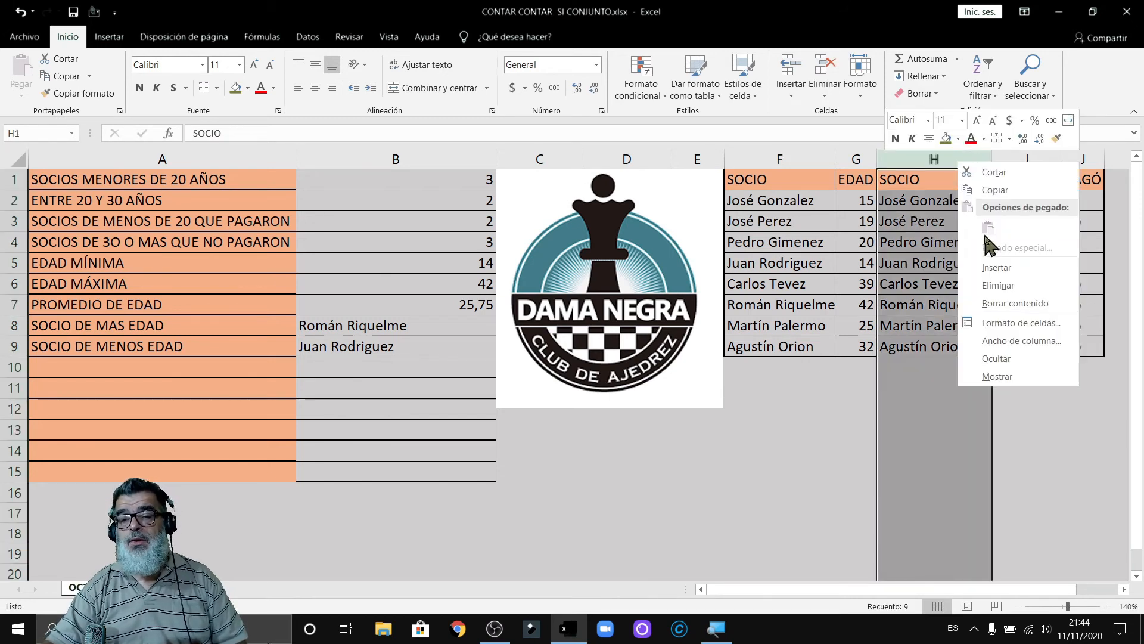
{"action": "left_click", "coordinate": [1018, 359]}
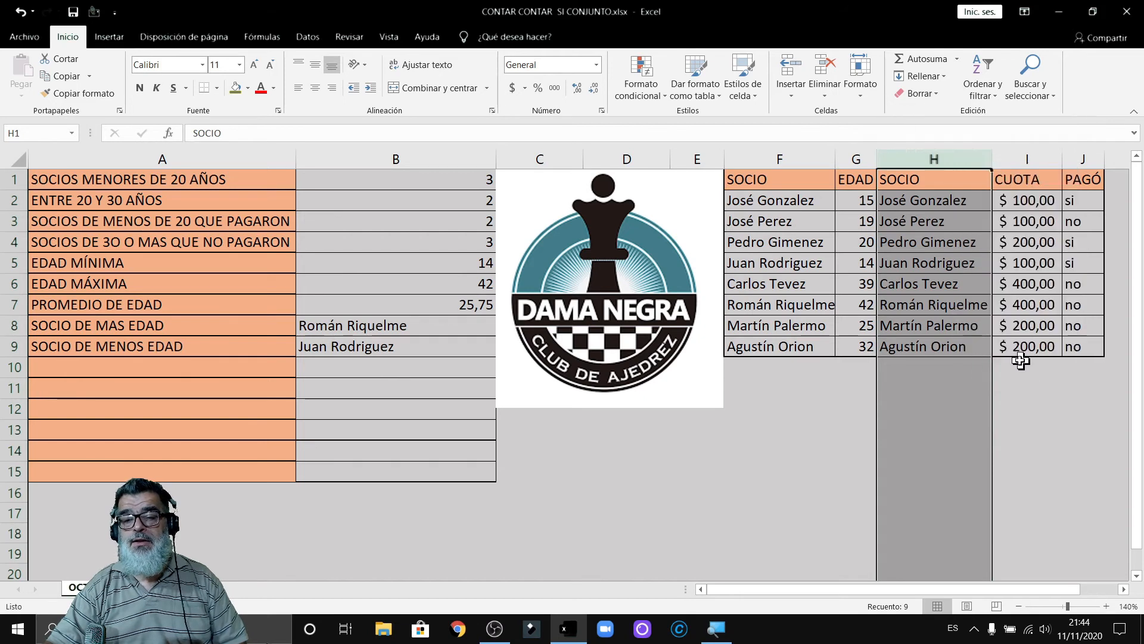
{"action": "left_click", "coordinate": [757, 348]}
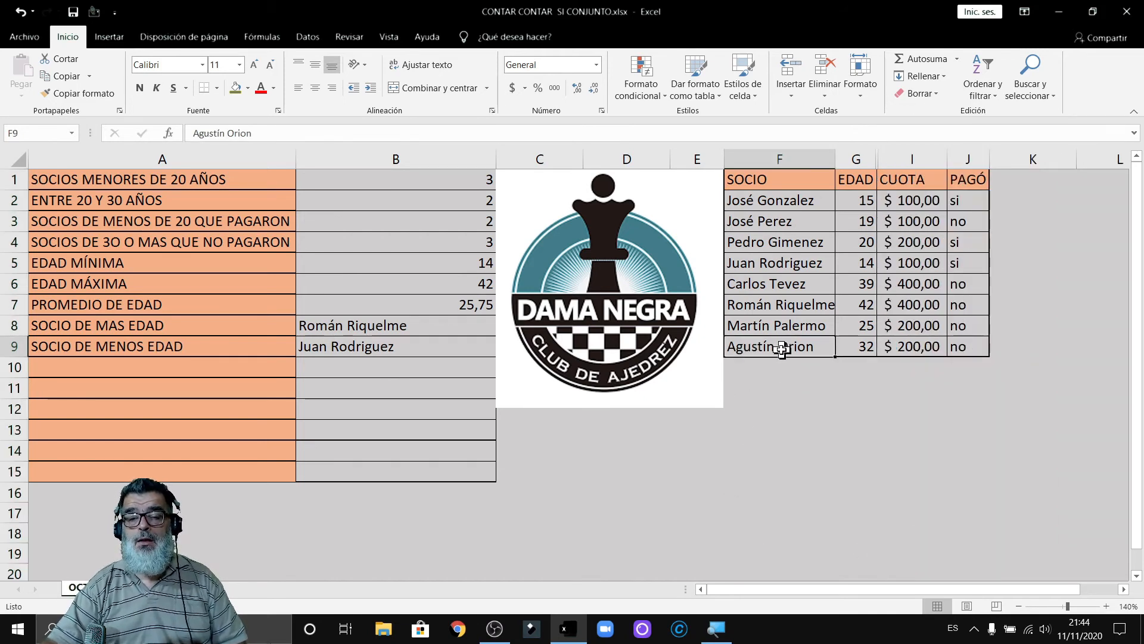
Shorten the surname in F9 by its last letter and the one in F7 by its last three letters
{"action": "double_click", "coordinate": [814, 347]}
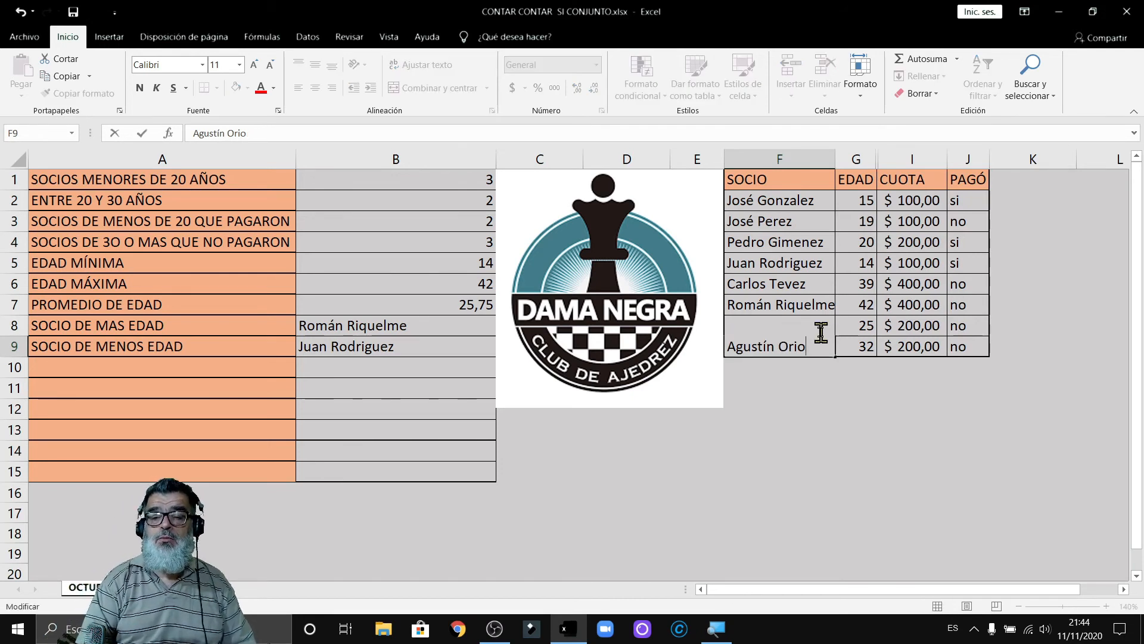
{"action": "key", "text": "Return"}
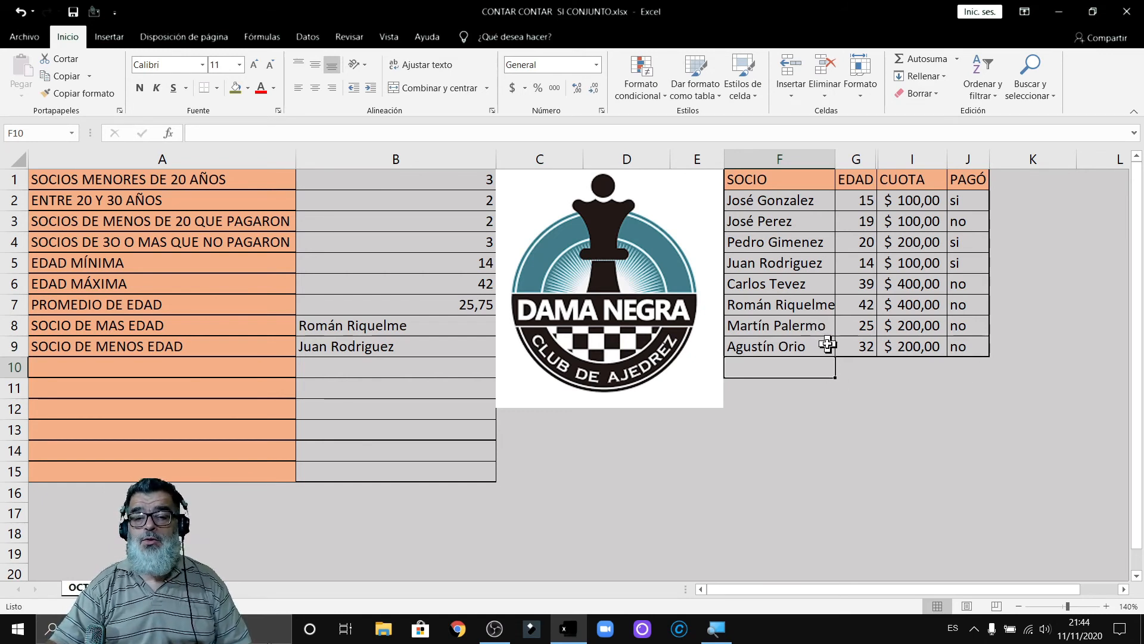
{"action": "double_click", "coordinate": [830, 310]}
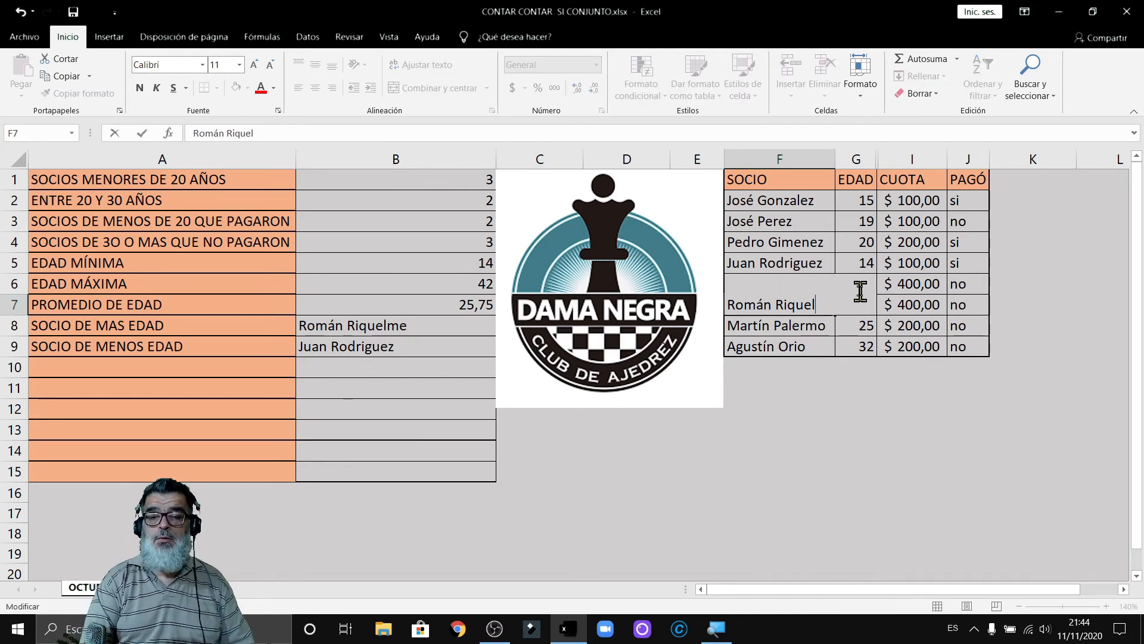
{"action": "key", "text": "Return"}
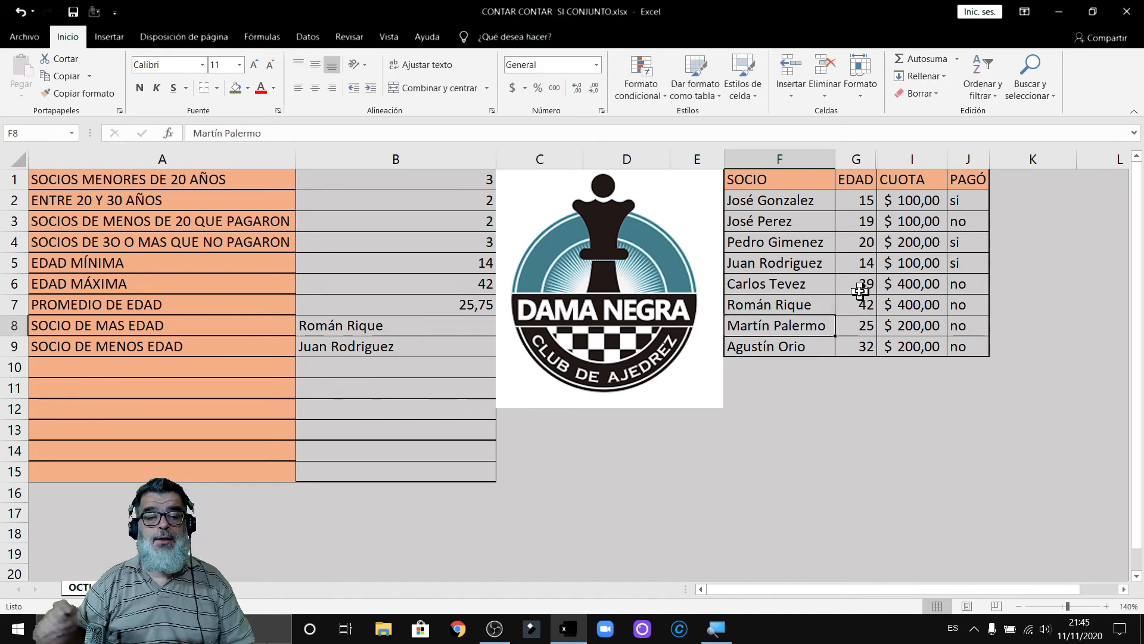
Inspect the BUSCARV formula for SOCIO DE MAS EDAD in B8 and the average of the EDAD column G
{"action": "left_click", "coordinate": [360, 329]}
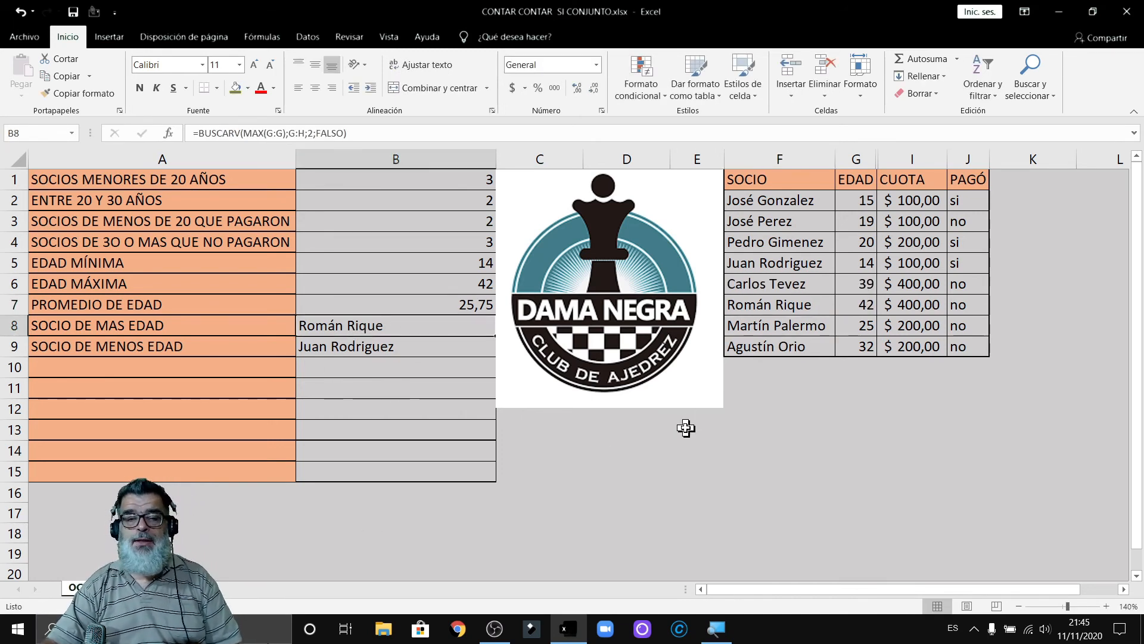
{"action": "left_click", "coordinate": [857, 158]}
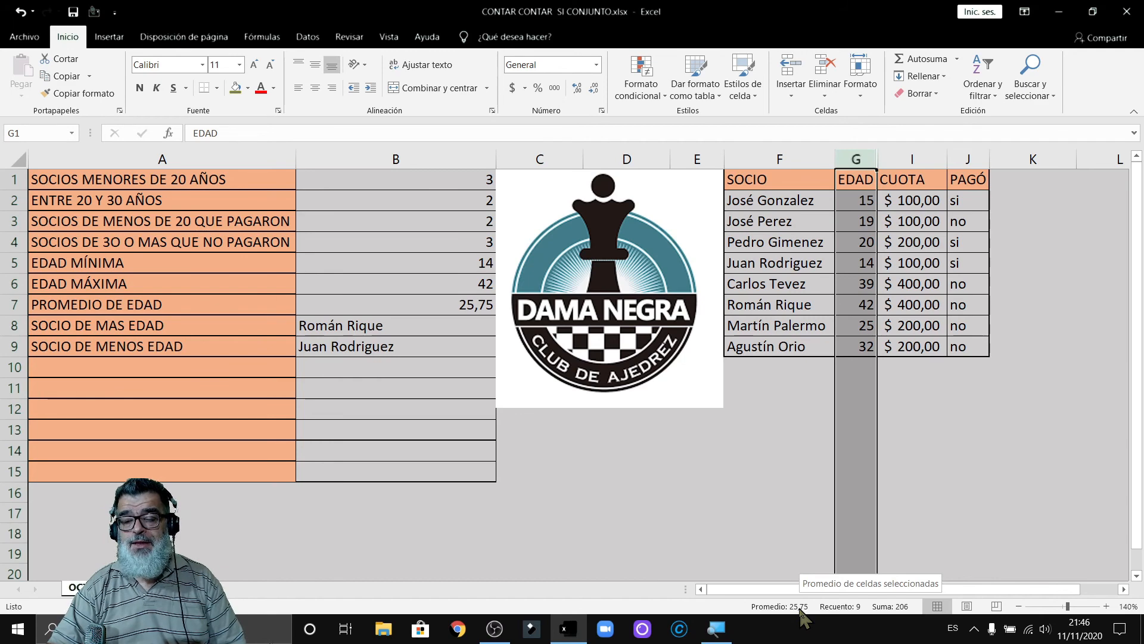
Customize the status bar to also show Mínima, Máxima and Recuento numérico for the selected EDAD column
{"action": "right_click", "coordinate": [801, 610]}
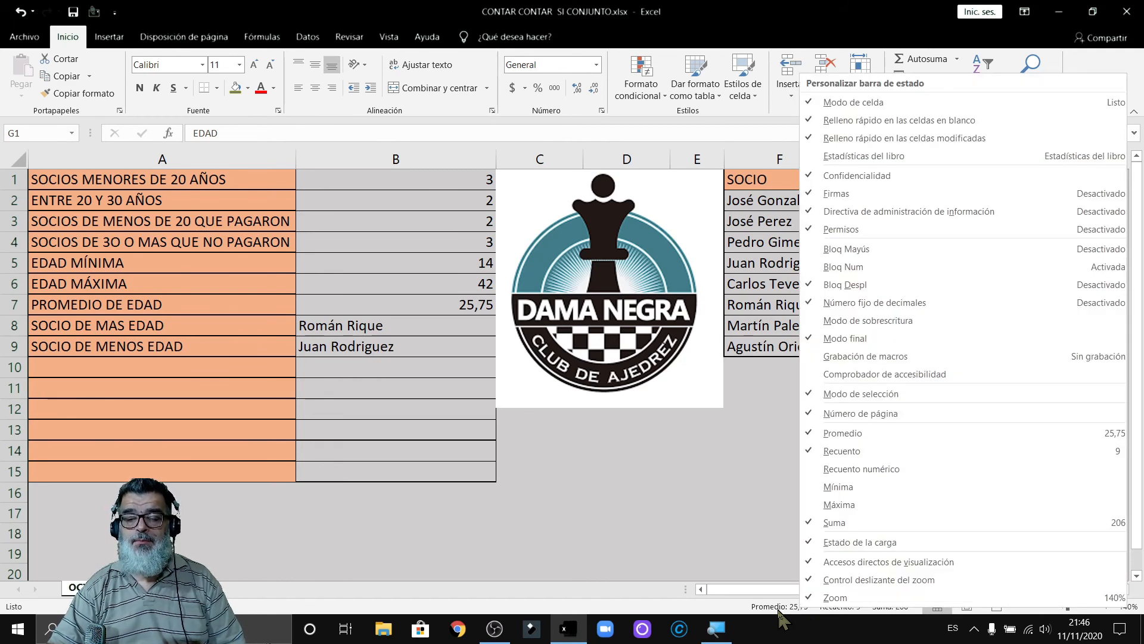
{"action": "right_click", "coordinate": [778, 610]}
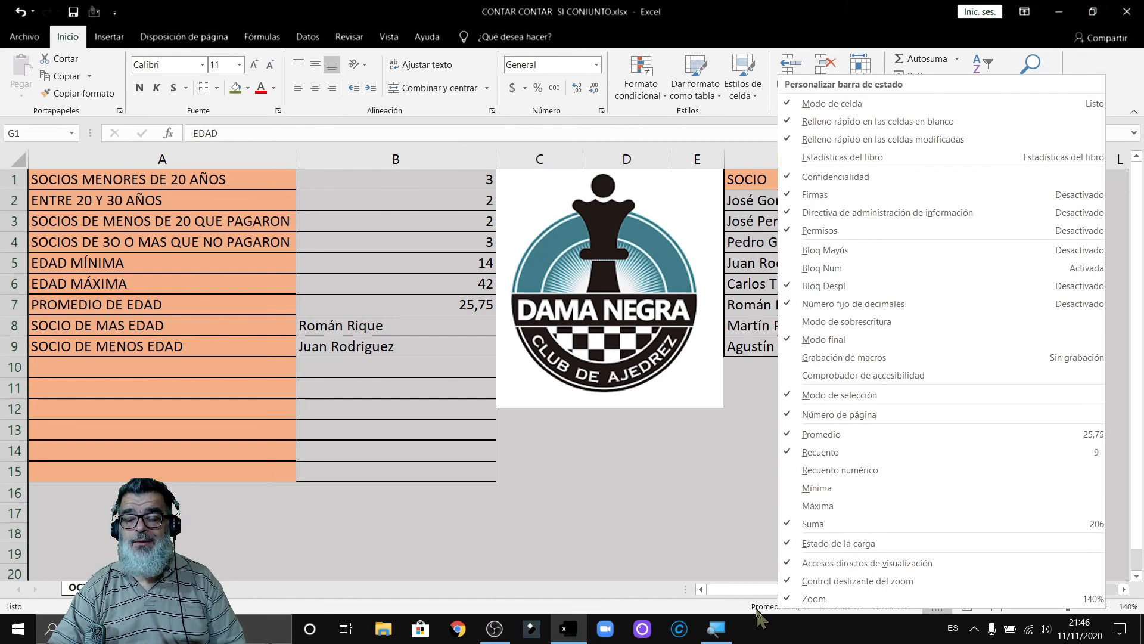
{"action": "left_click", "coordinate": [852, 488]}
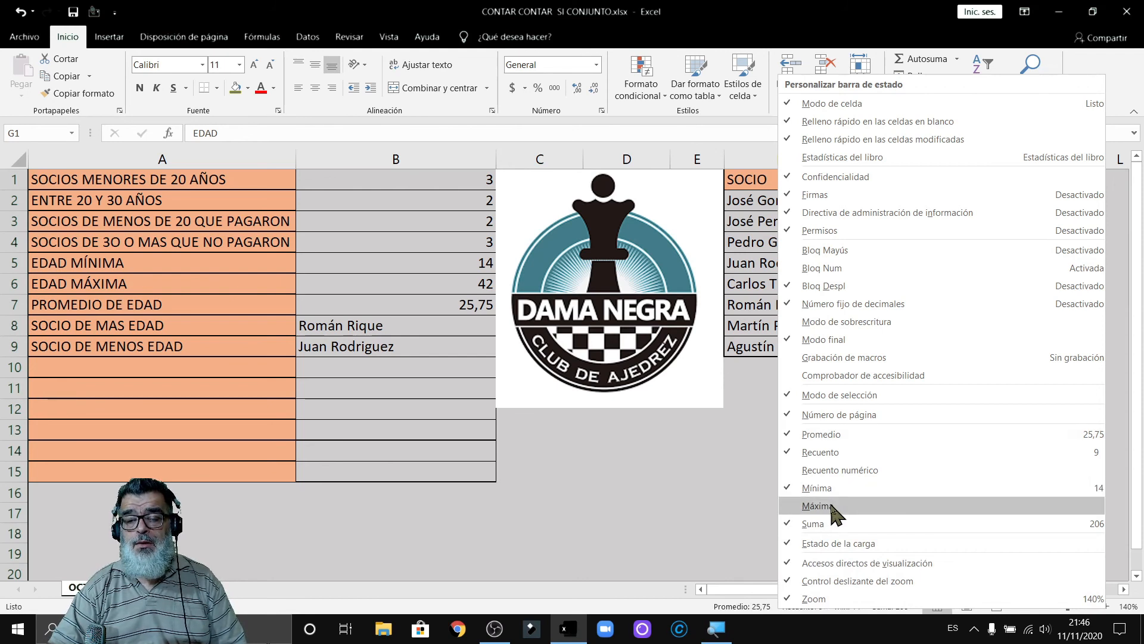
{"action": "left_click", "coordinate": [831, 505]}
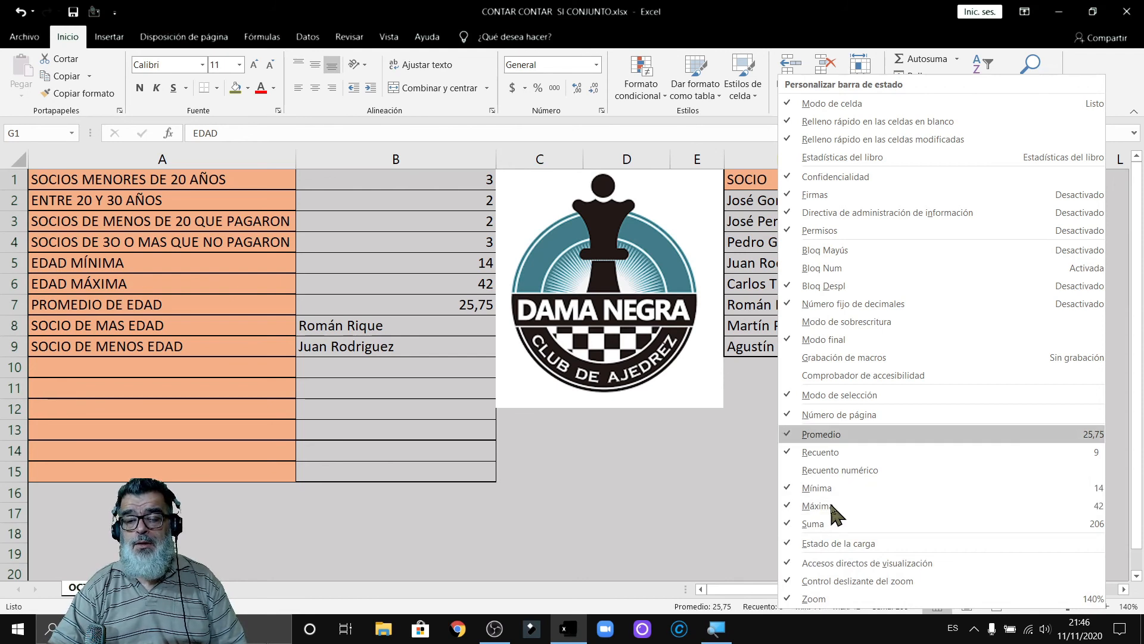
{"action": "left_click", "coordinate": [857, 471]}
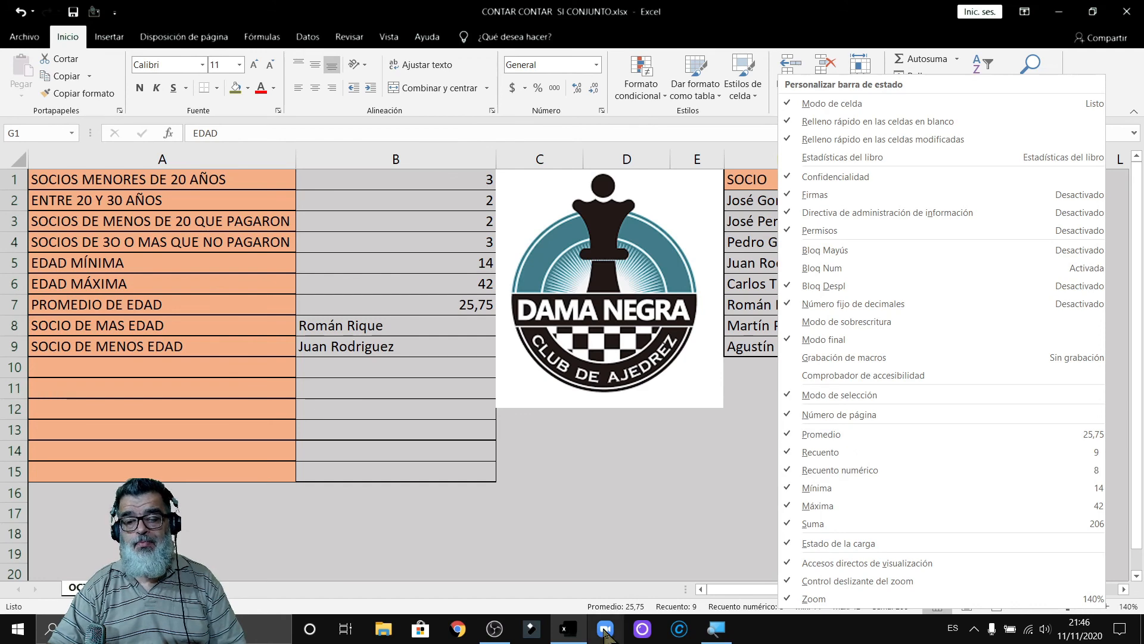
{"action": "left_click", "coordinate": [547, 610]}
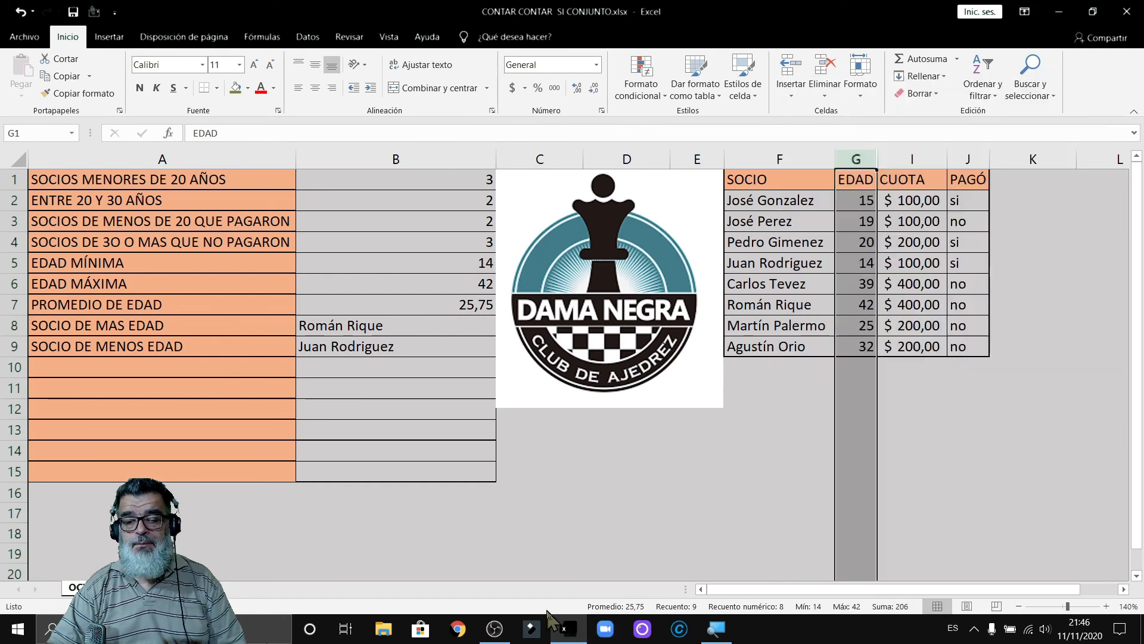